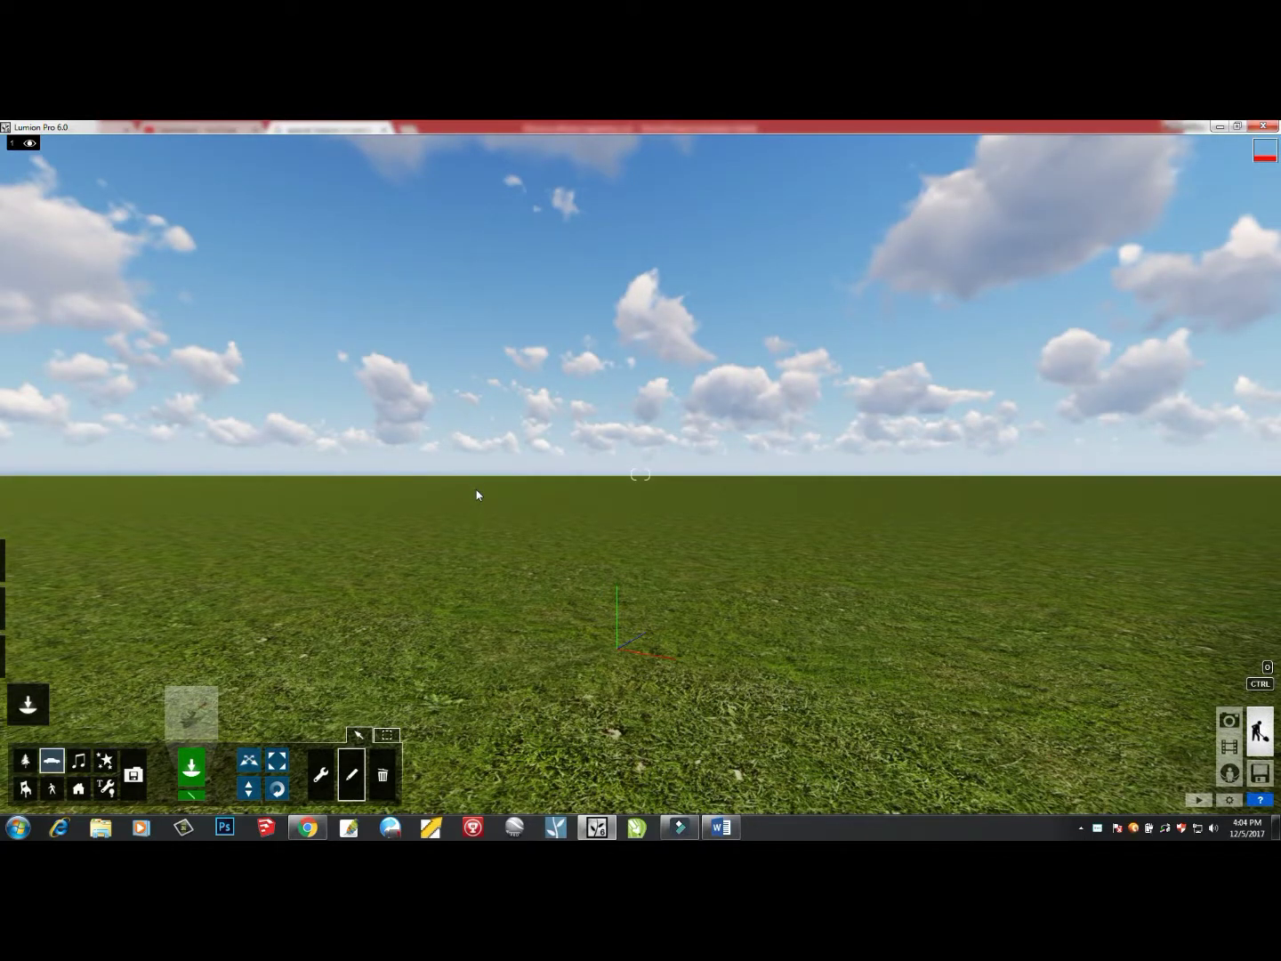
Place the second hatchback model from the transport library's Cars category on the empty grass field
mouse_move(509, 521)
right_mouse_down()
mouse_move(508, 534)
mouse_move(512, 520)
right_mouse_up()
mouse_move(9, 600)
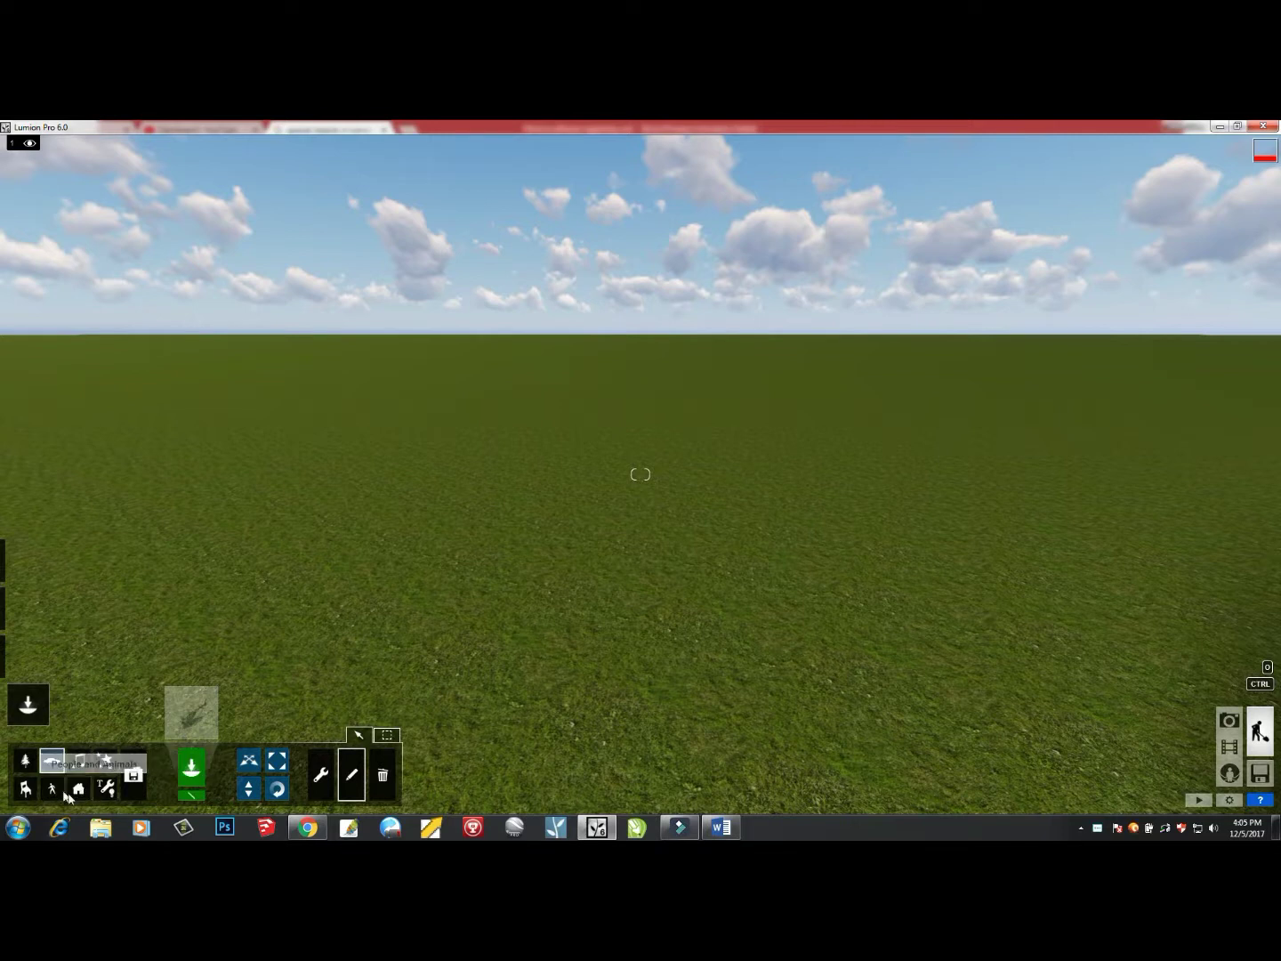
left_click(53, 763)
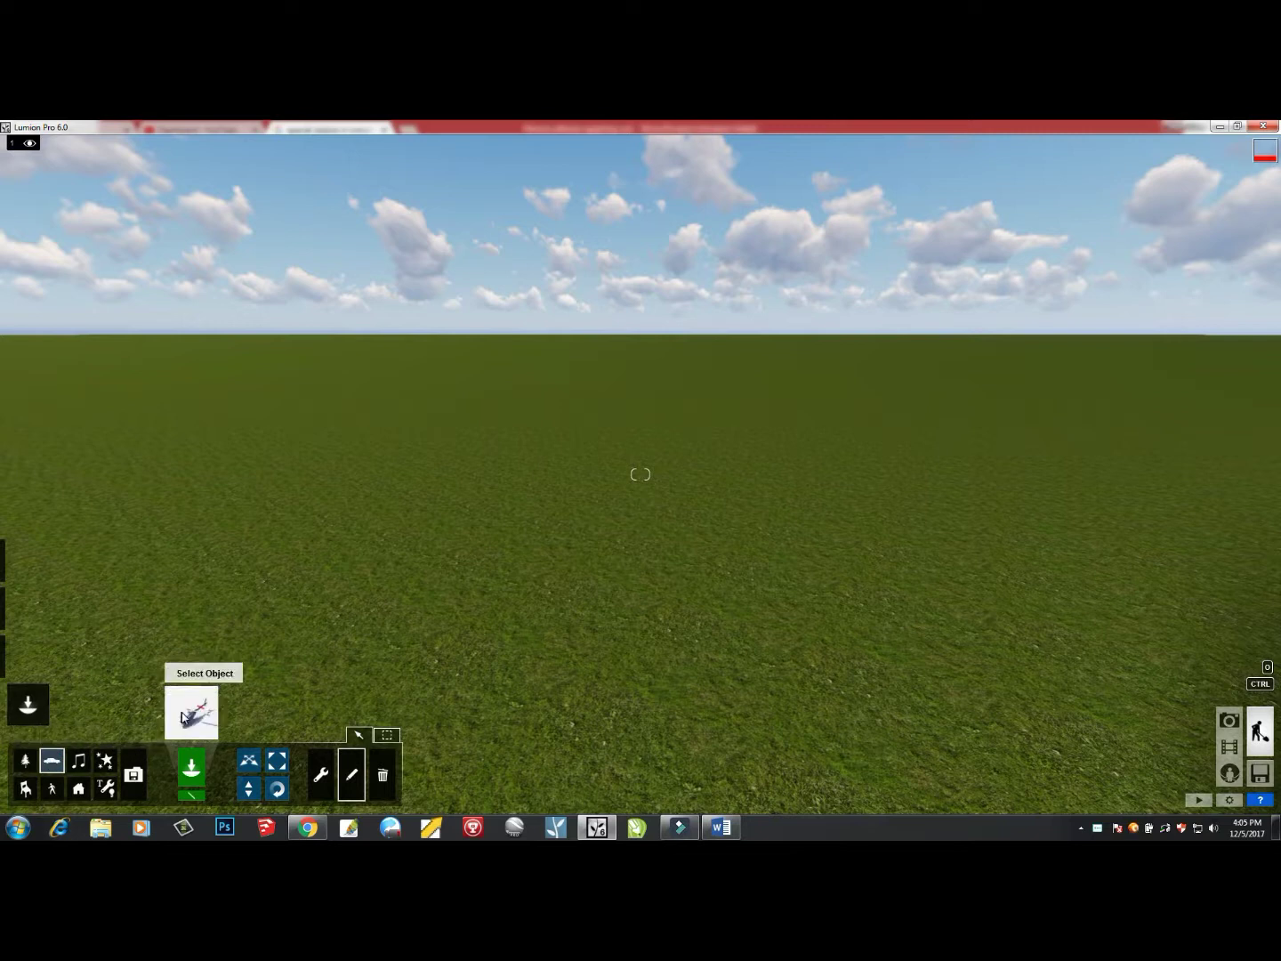
left_click(184, 717)
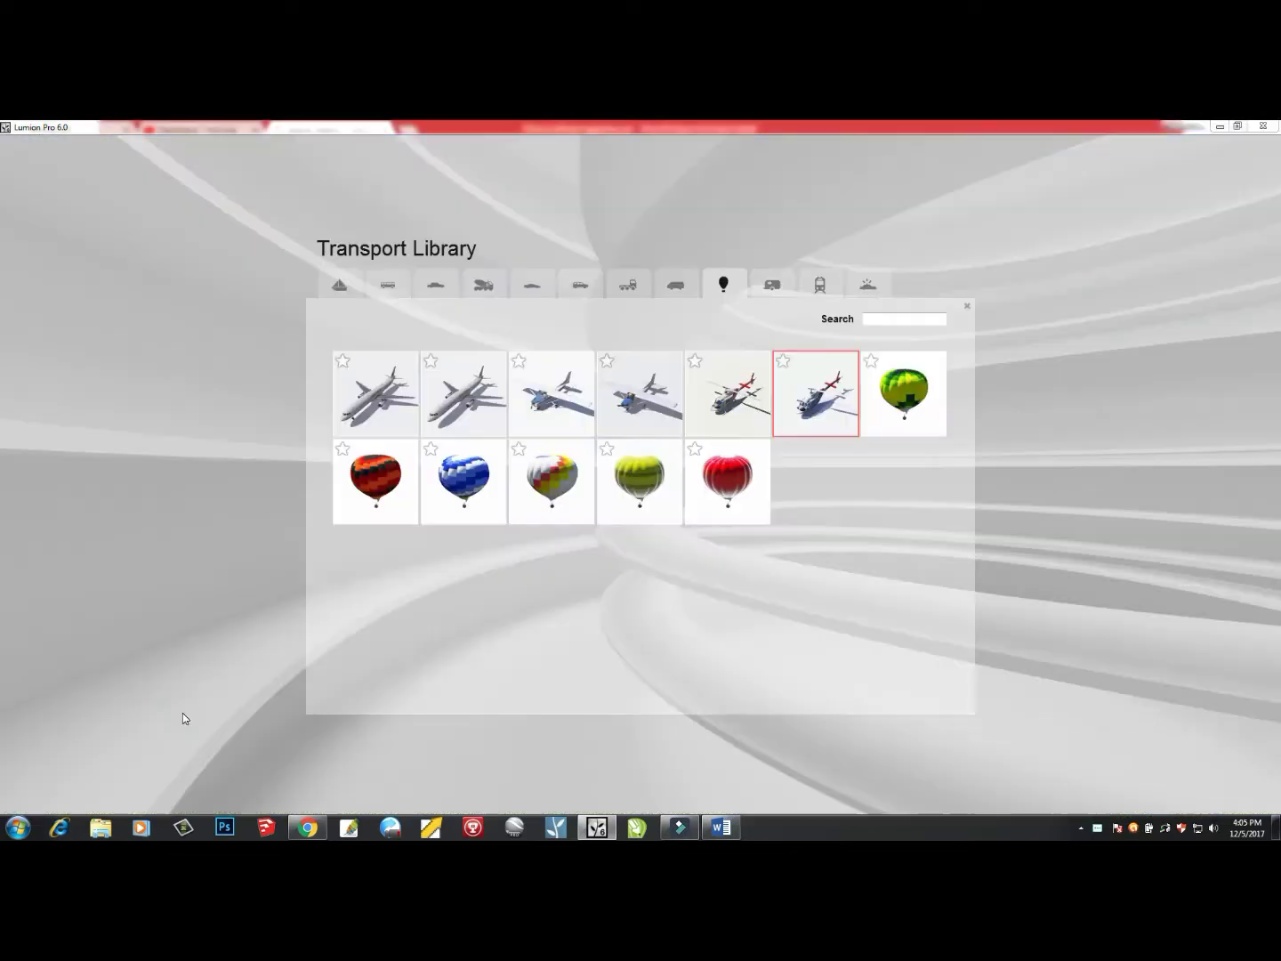
left_click(438, 284)
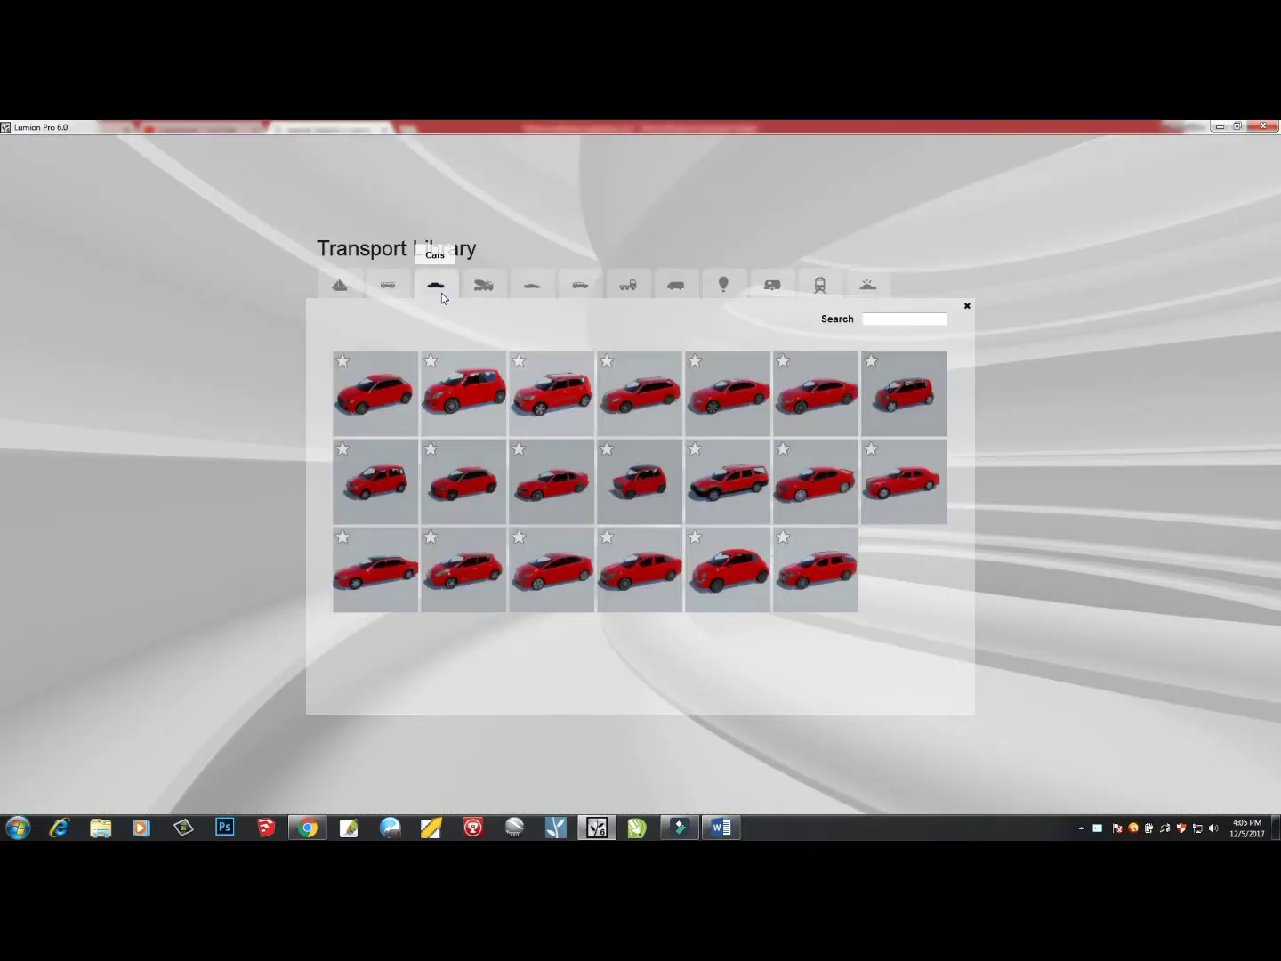
left_click(457, 400)
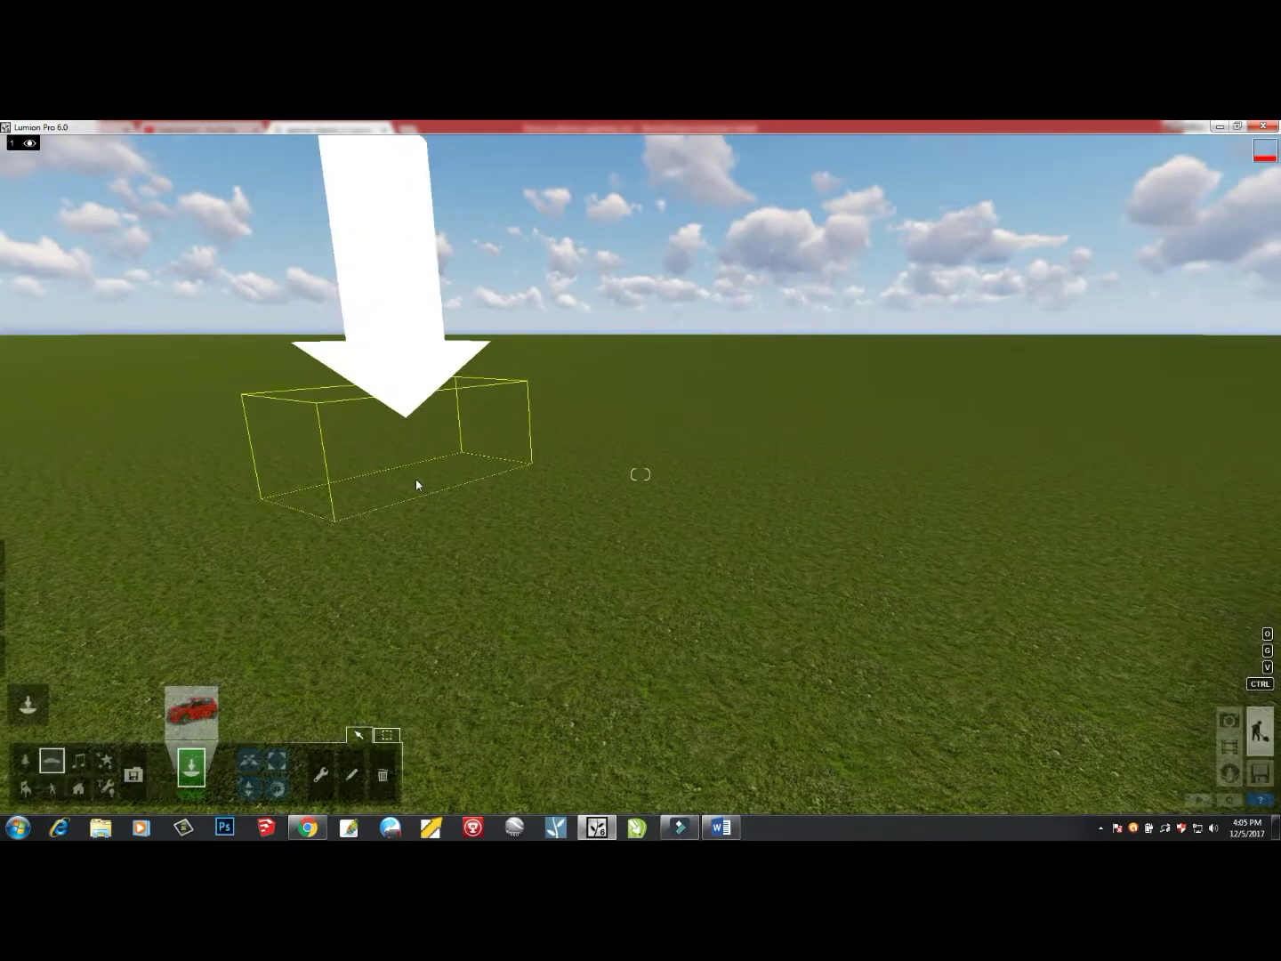
left_click(416, 481)
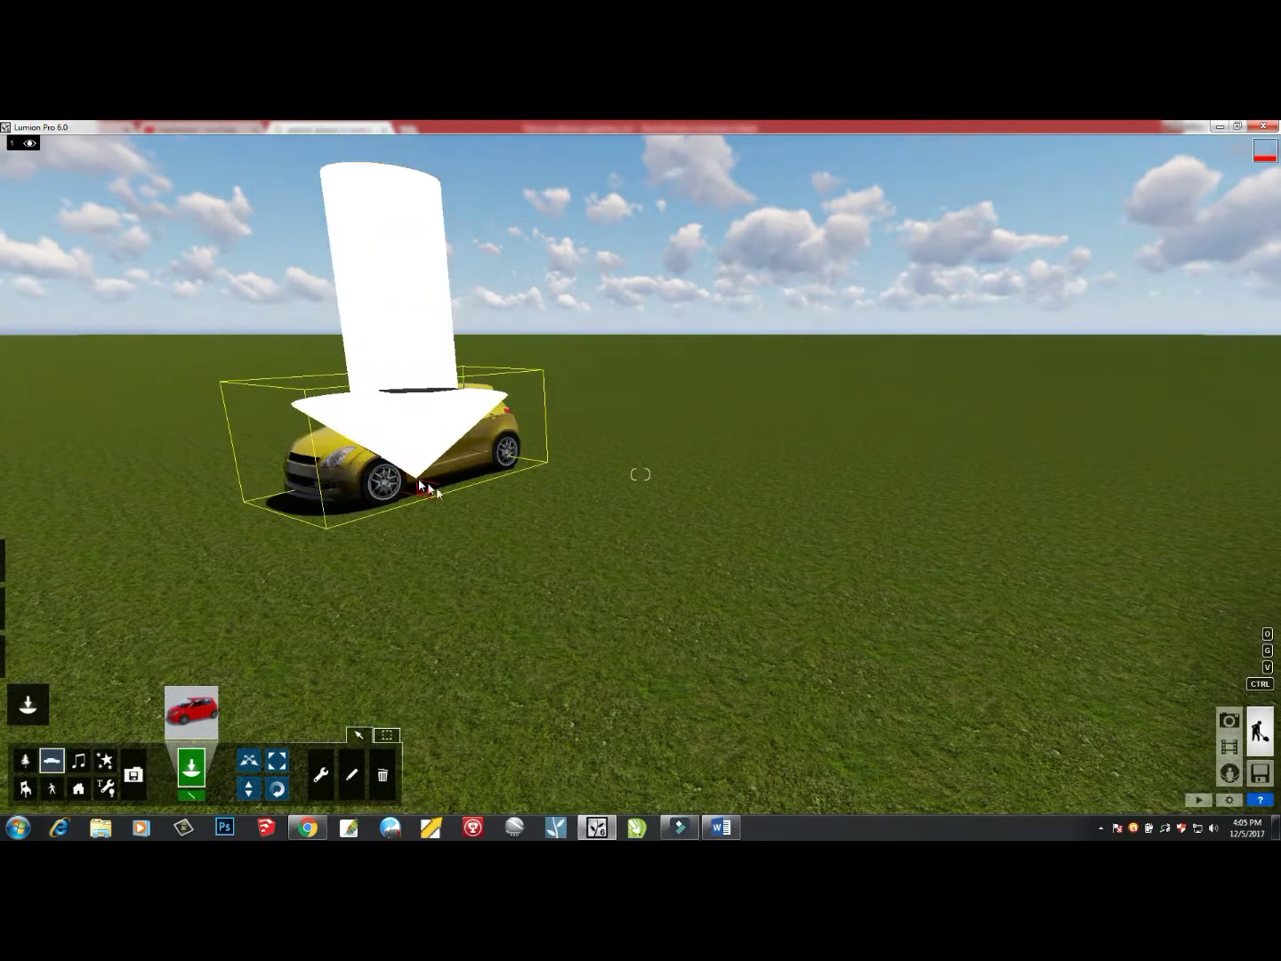
Place four more copies of the same car in a row beside the first one
left_click(512, 519)
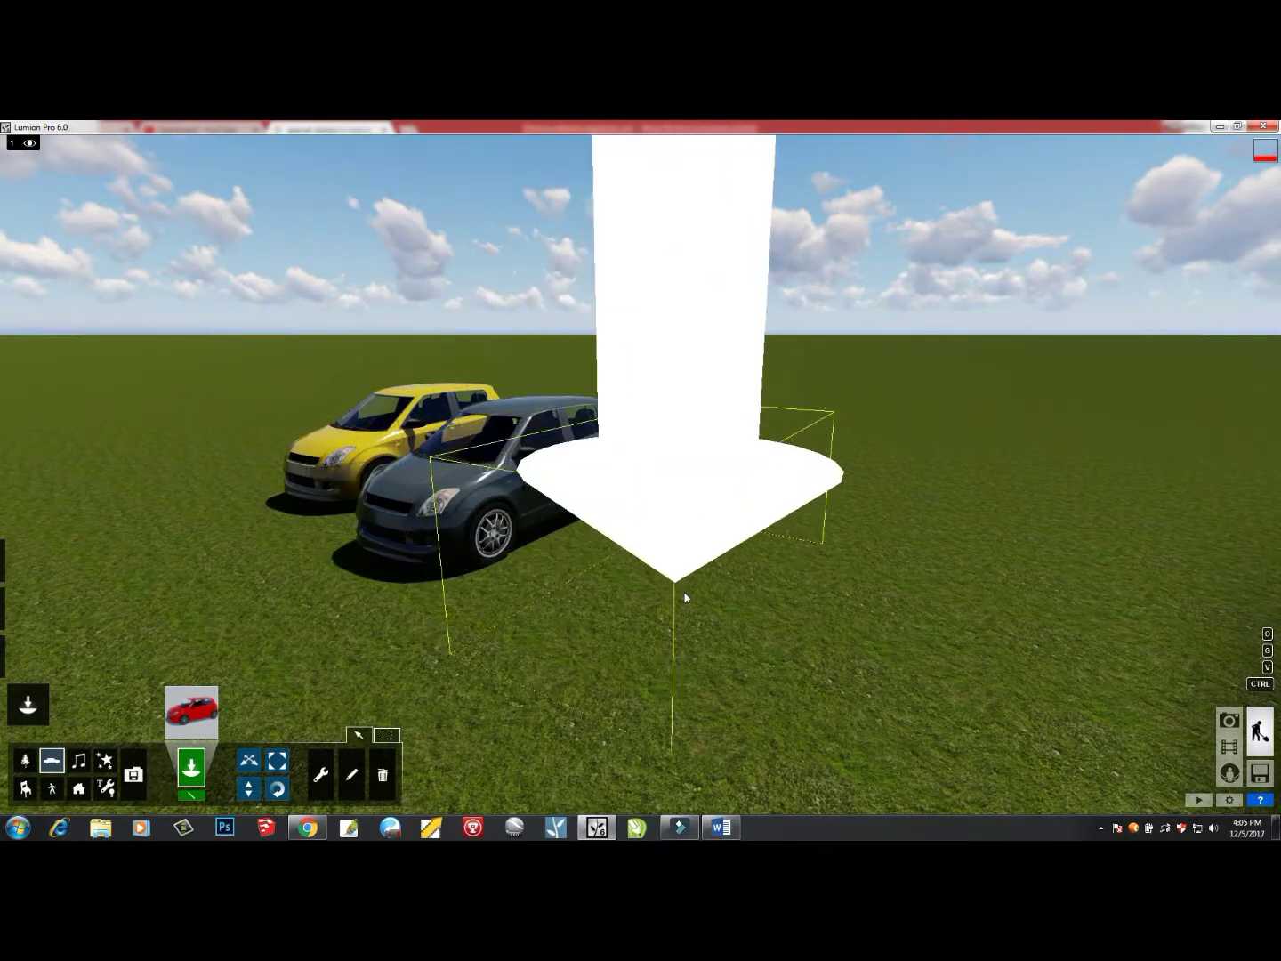
left_click(685, 595)
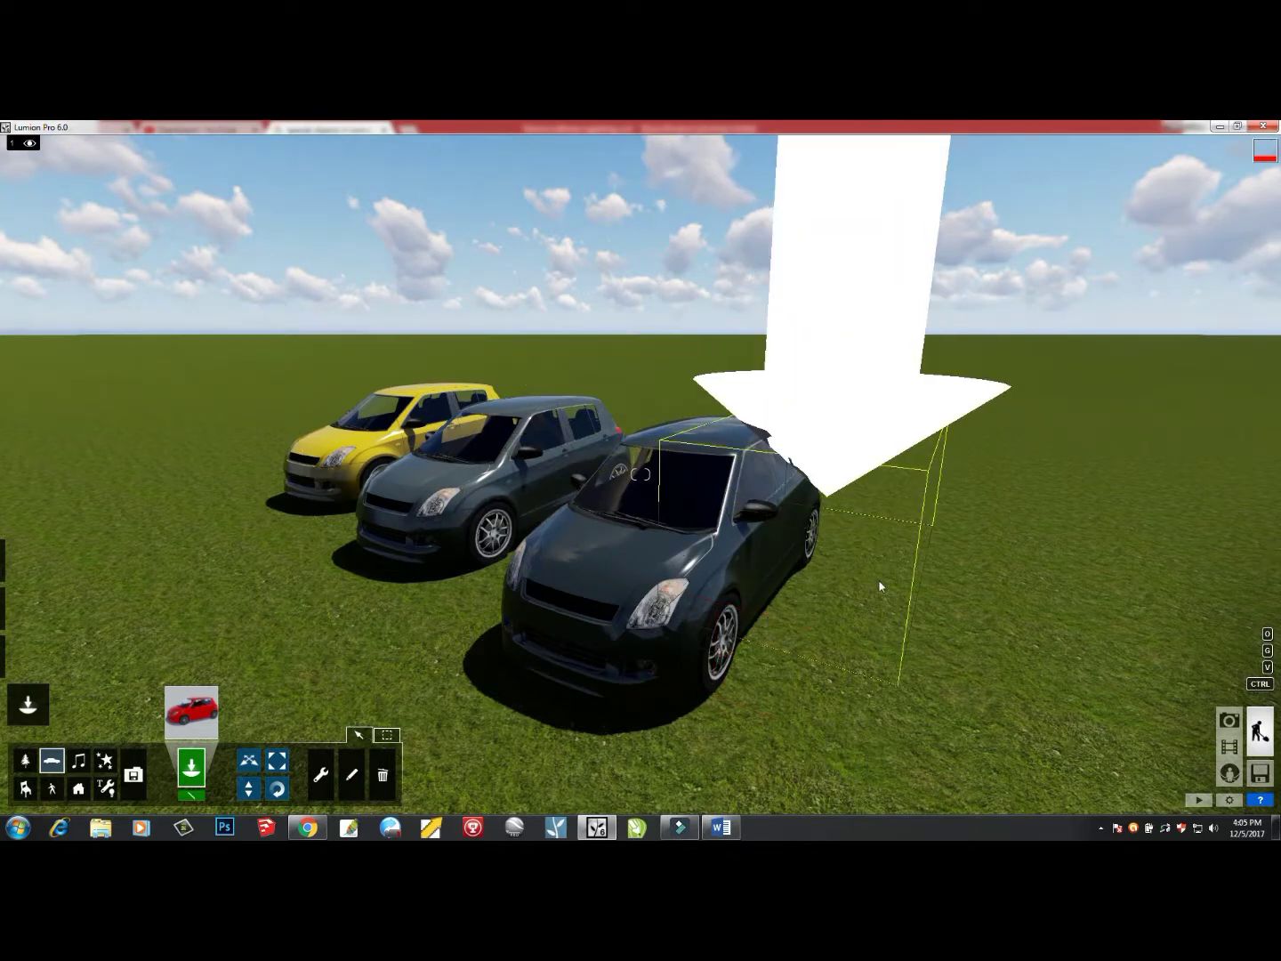
left_click(961, 664)
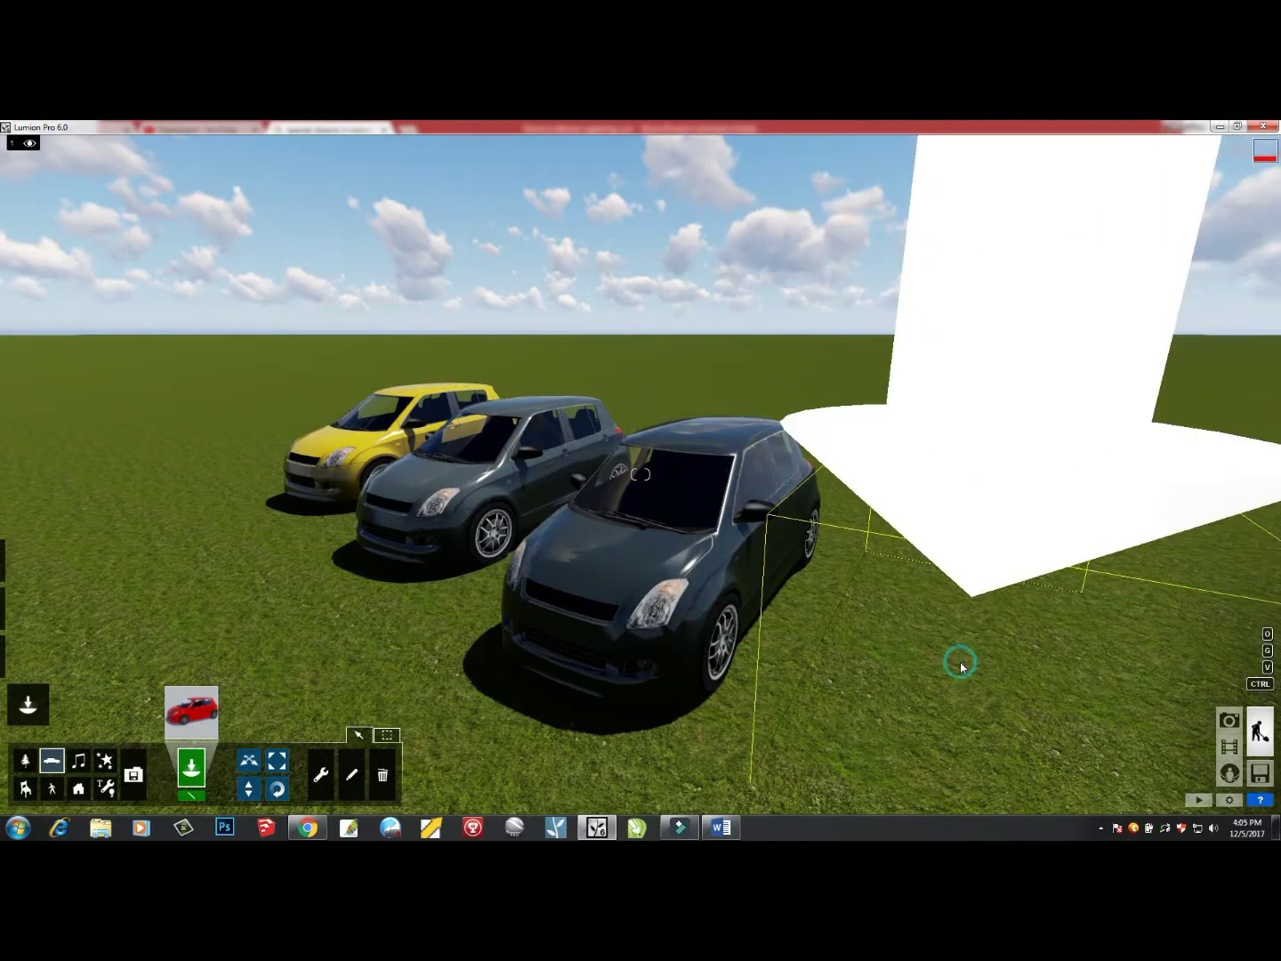
key("s")
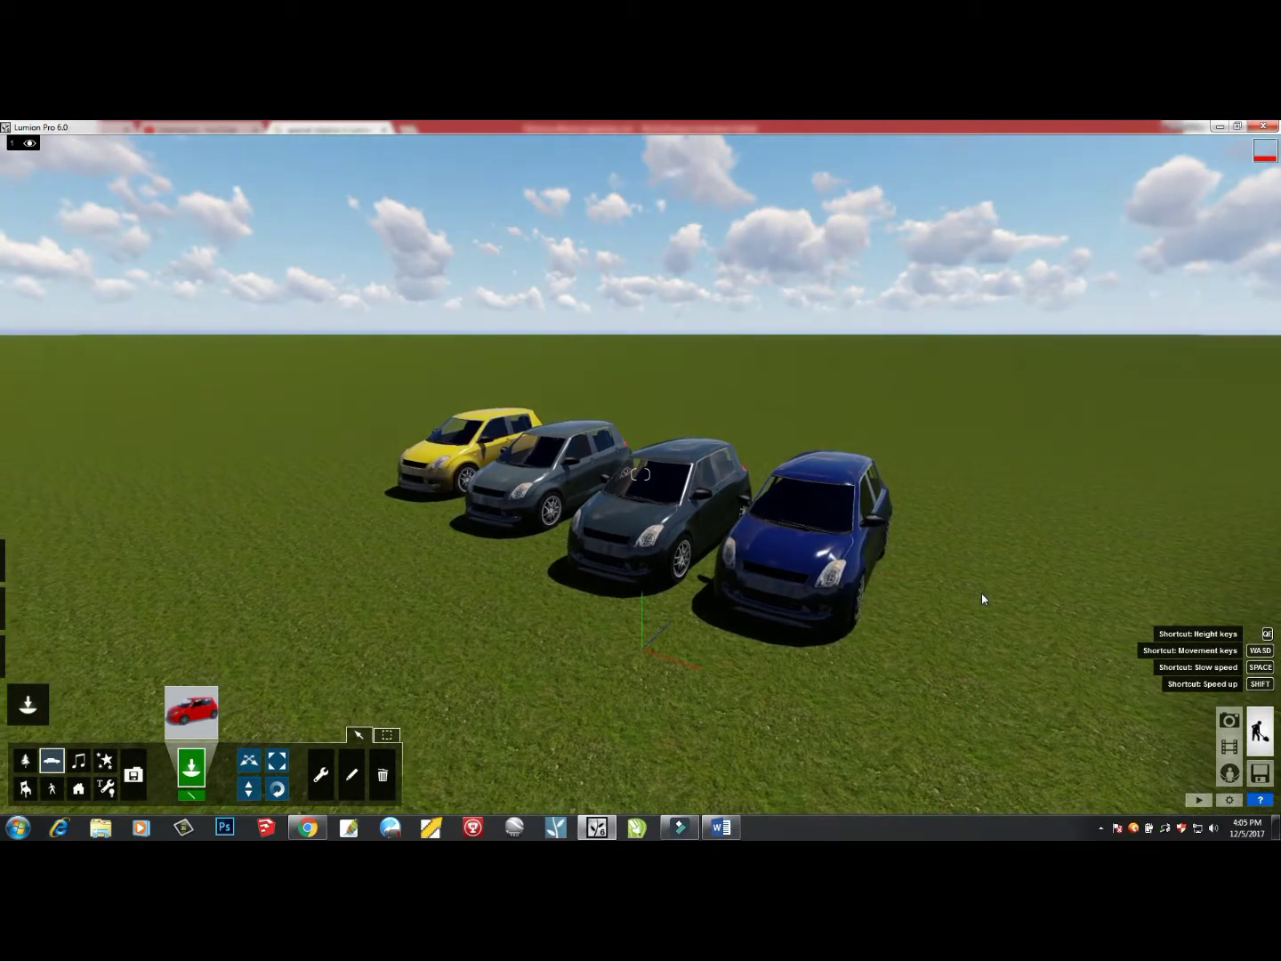
left_click(997, 600)
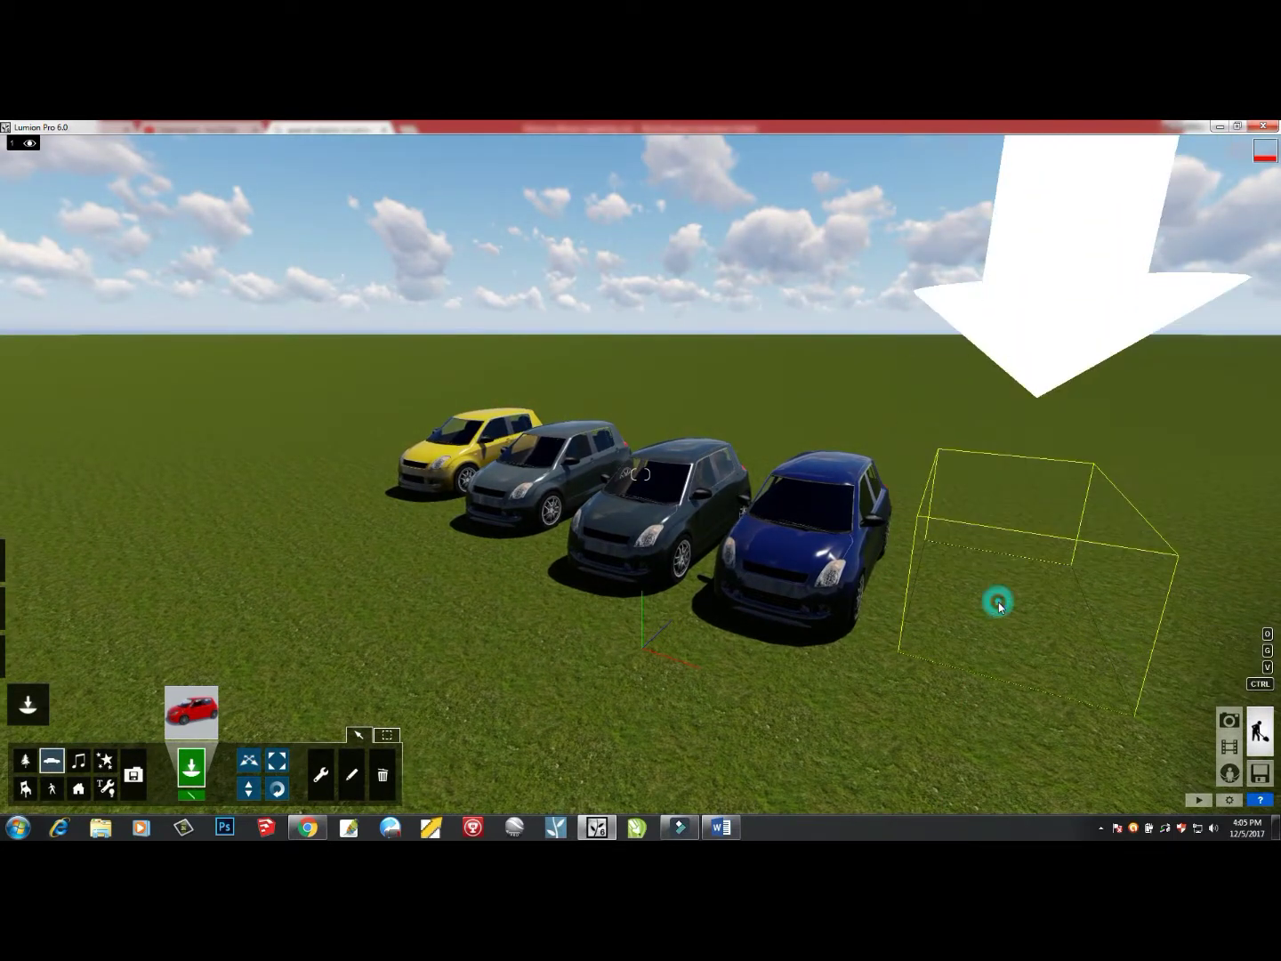
left_click(464, 573)
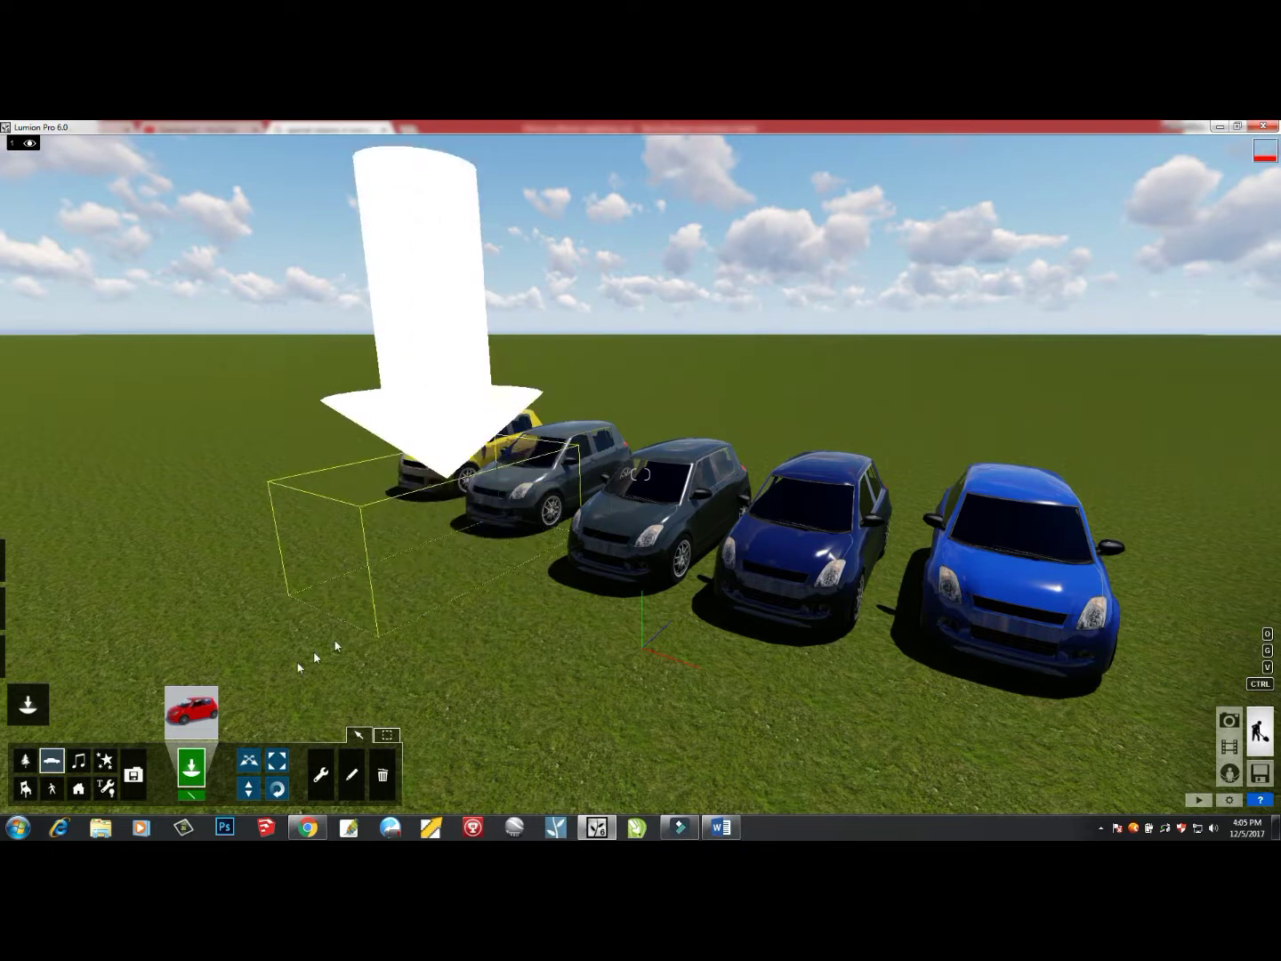
Place two Aircraft_003 helicopters from the transport library's aircraft category on the grass behind the row of cars
left_click(210, 706)
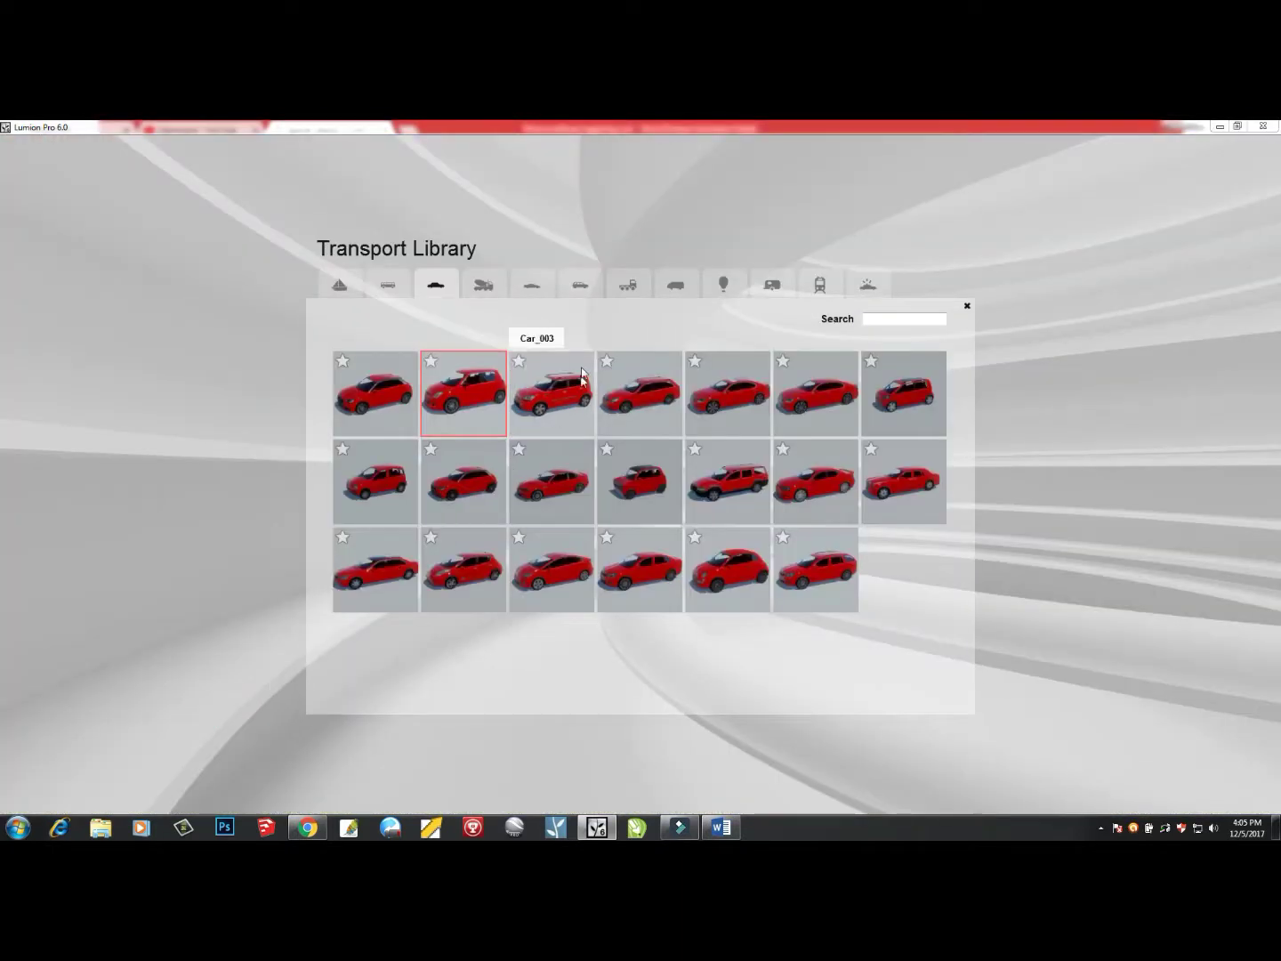
left_click(717, 291)
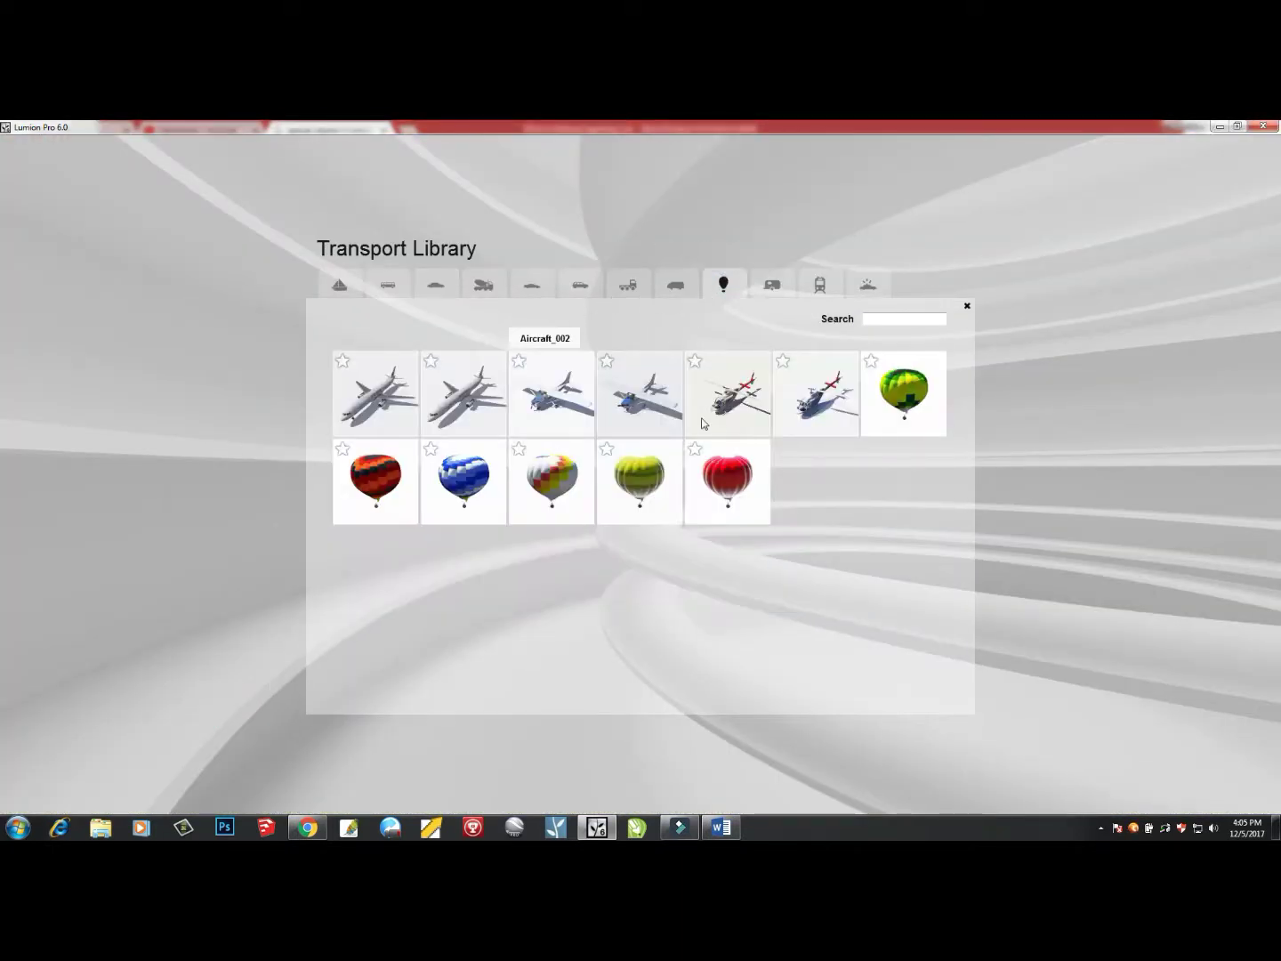
left_click(735, 408)
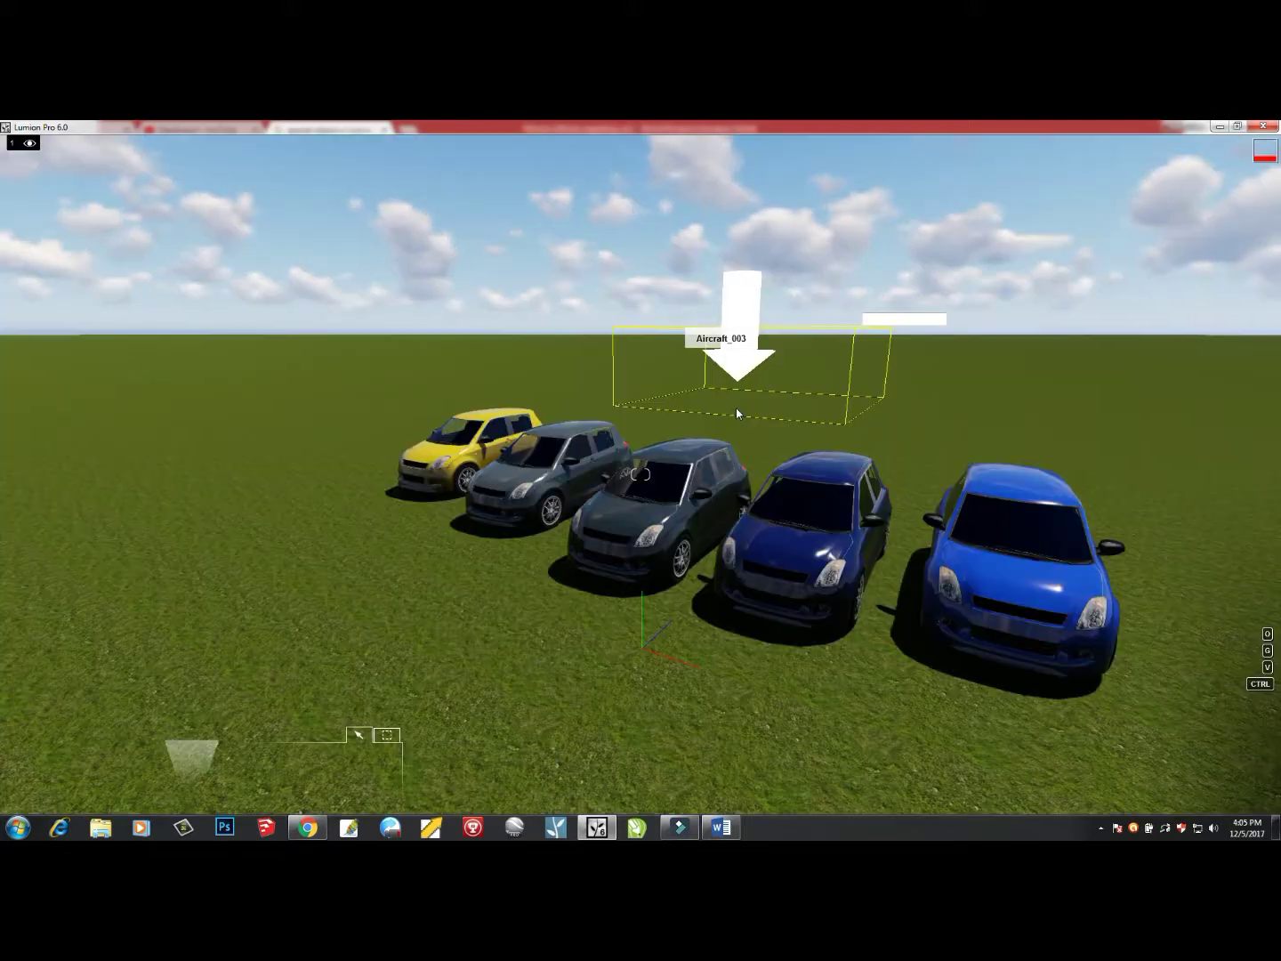
left_click(153, 434)
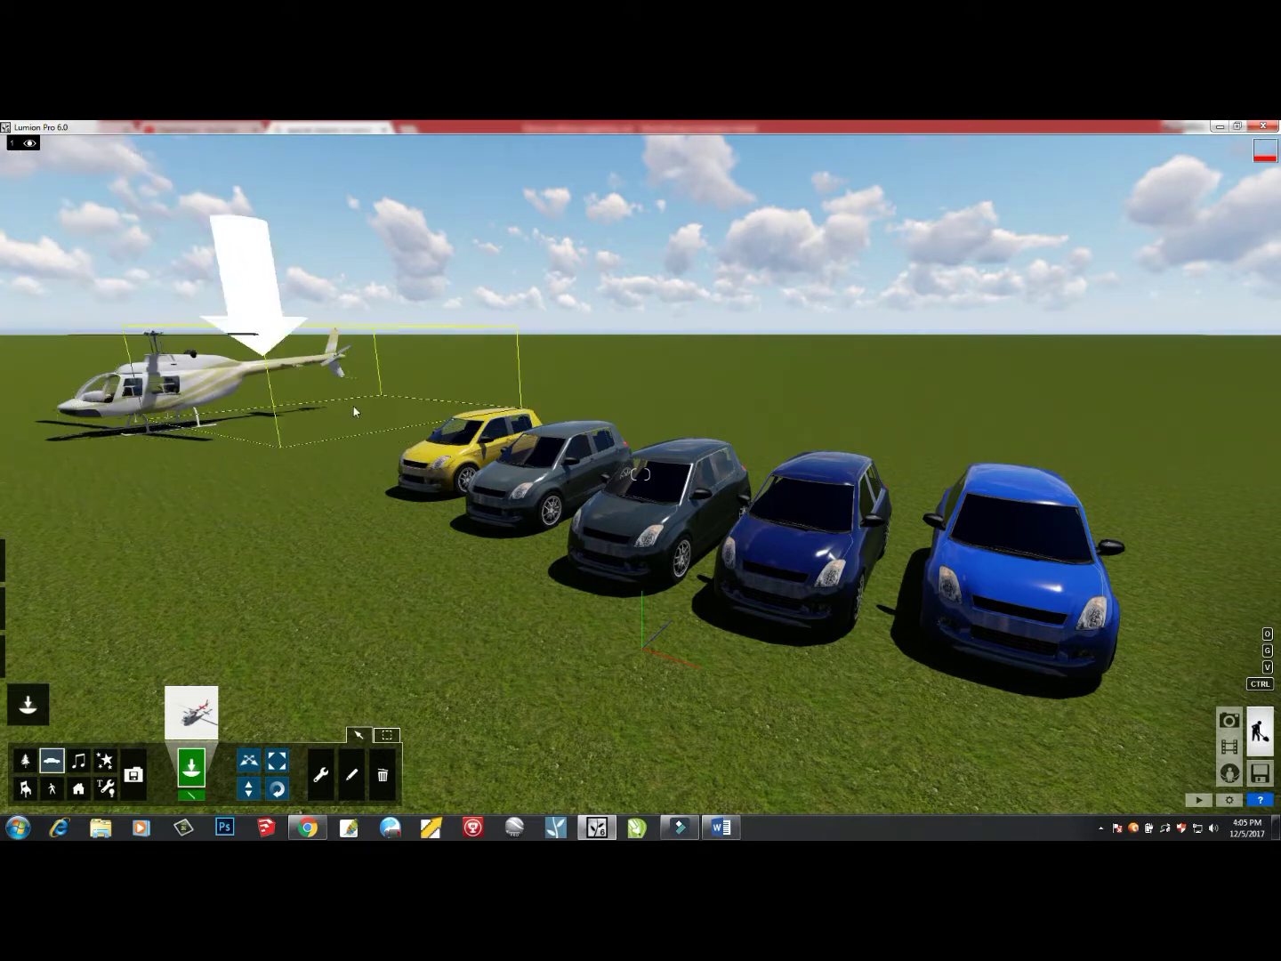
left_click(460, 391)
Open the yellow car's properties for editing
key("a")
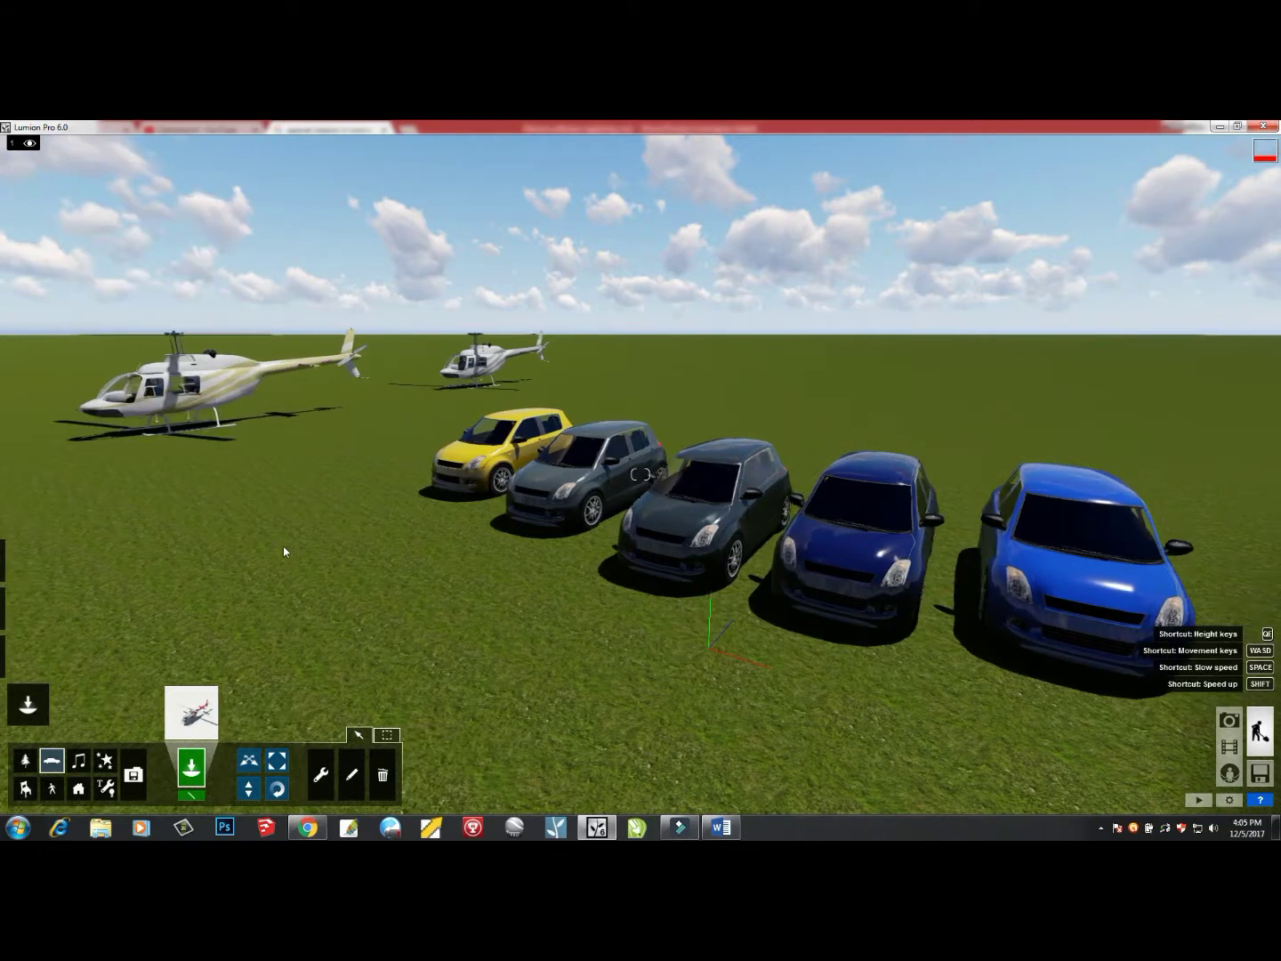
right_click_drag(285, 529, 293, 536)
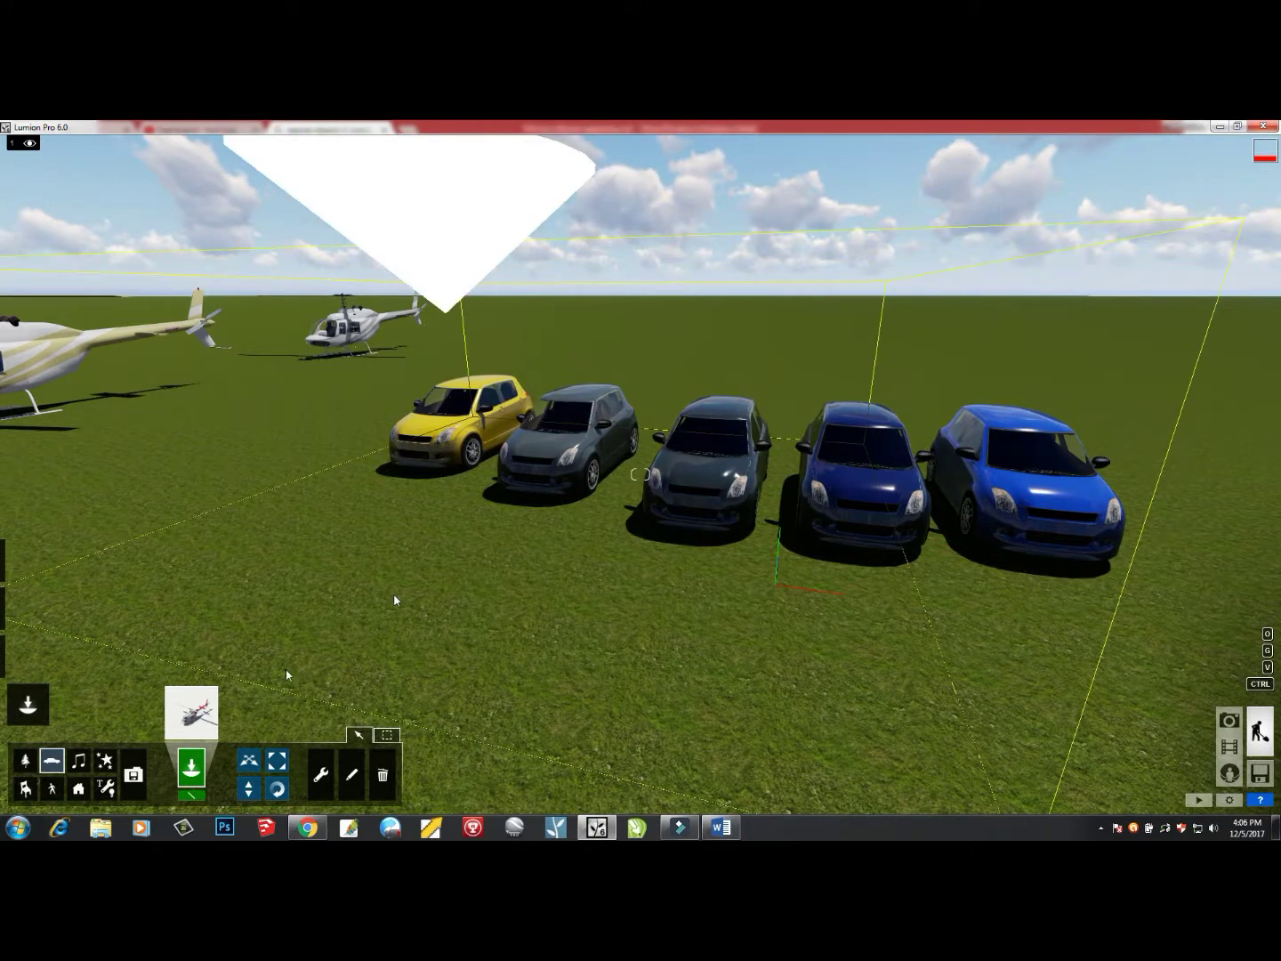
left_click(331, 762)
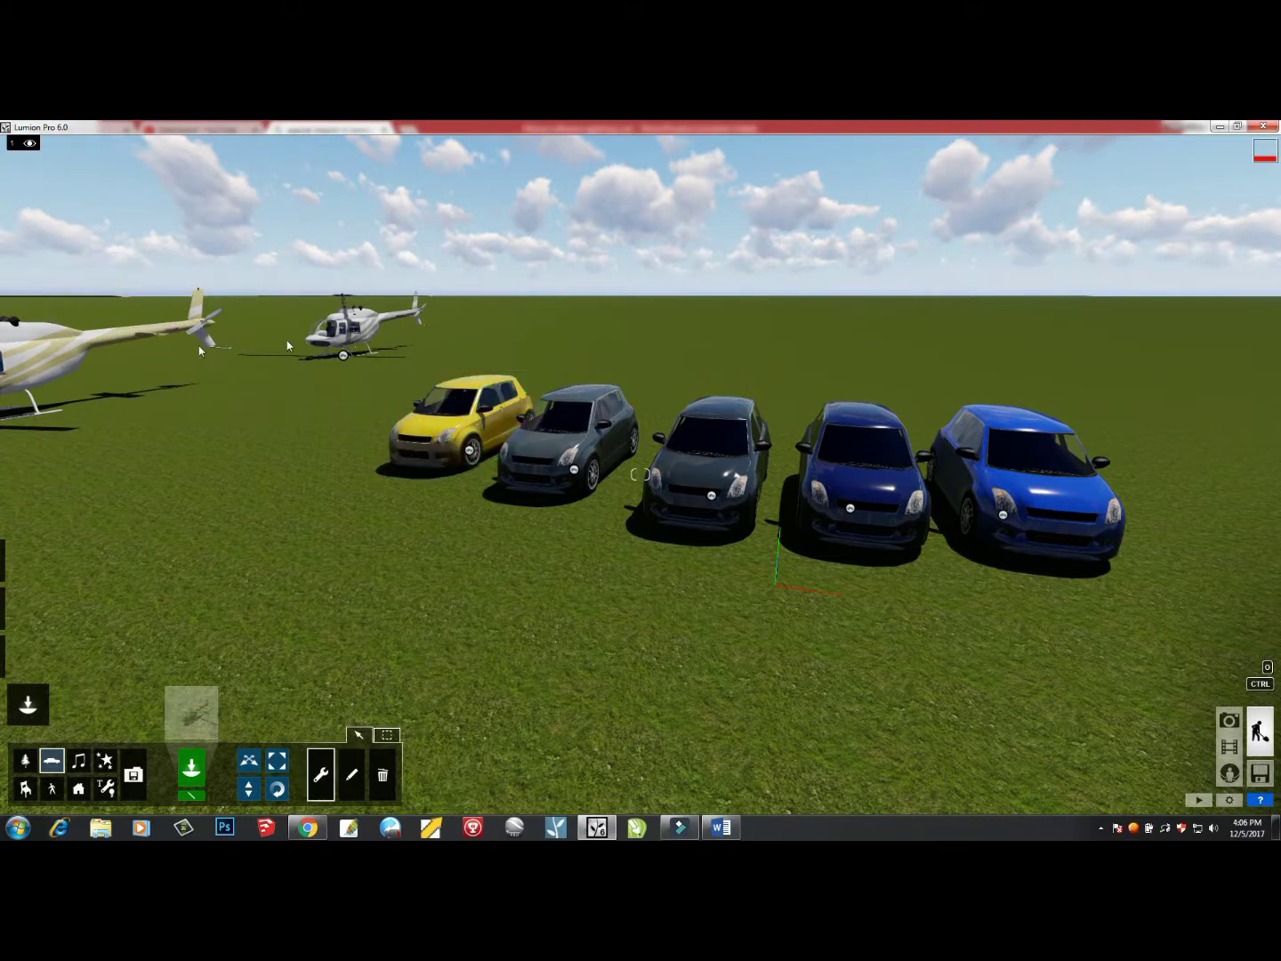
right_click_drag(191, 380, 312, 365)
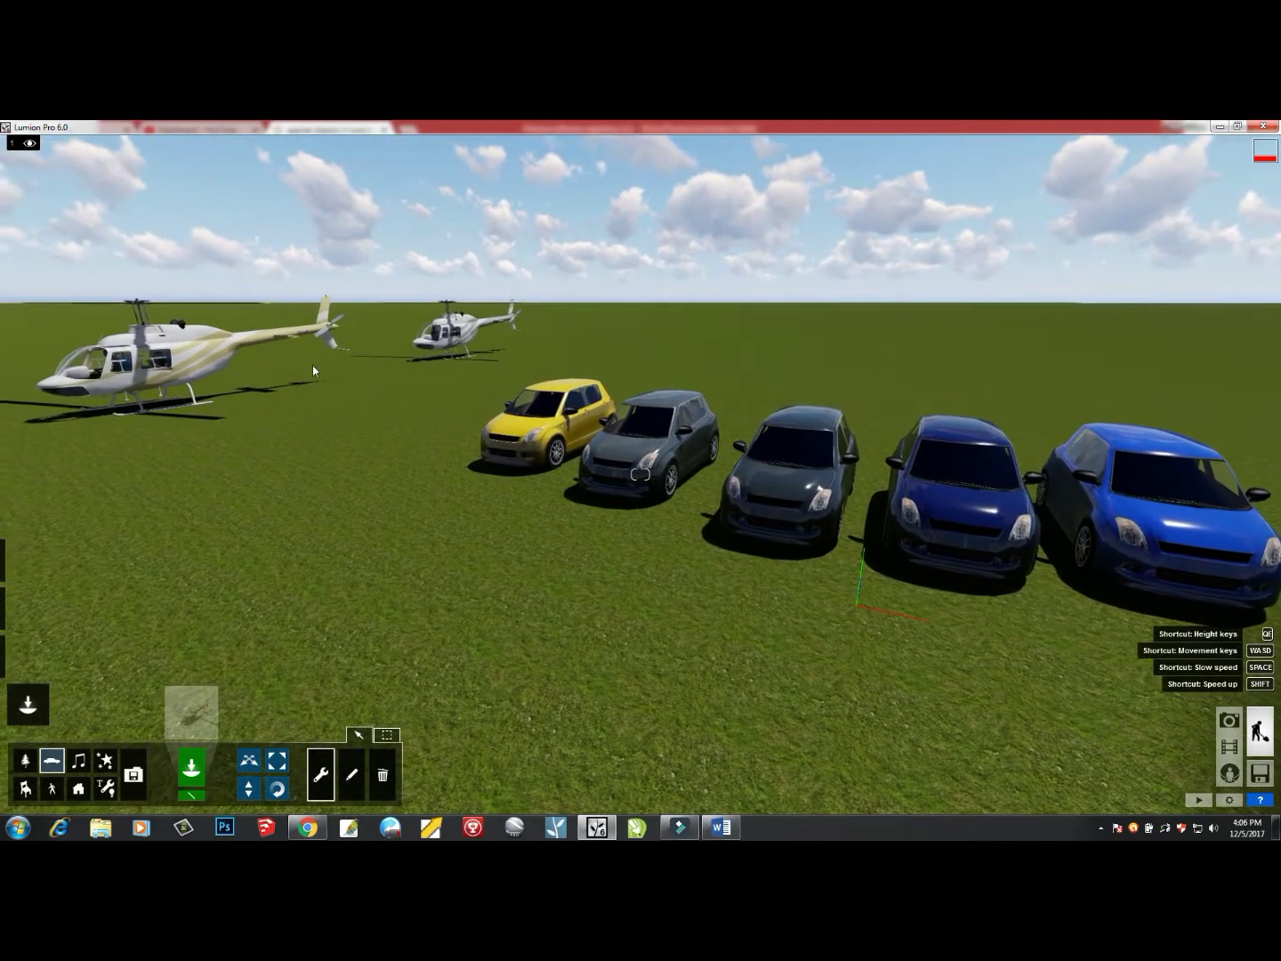
right_click_drag(502, 587, 525, 538)
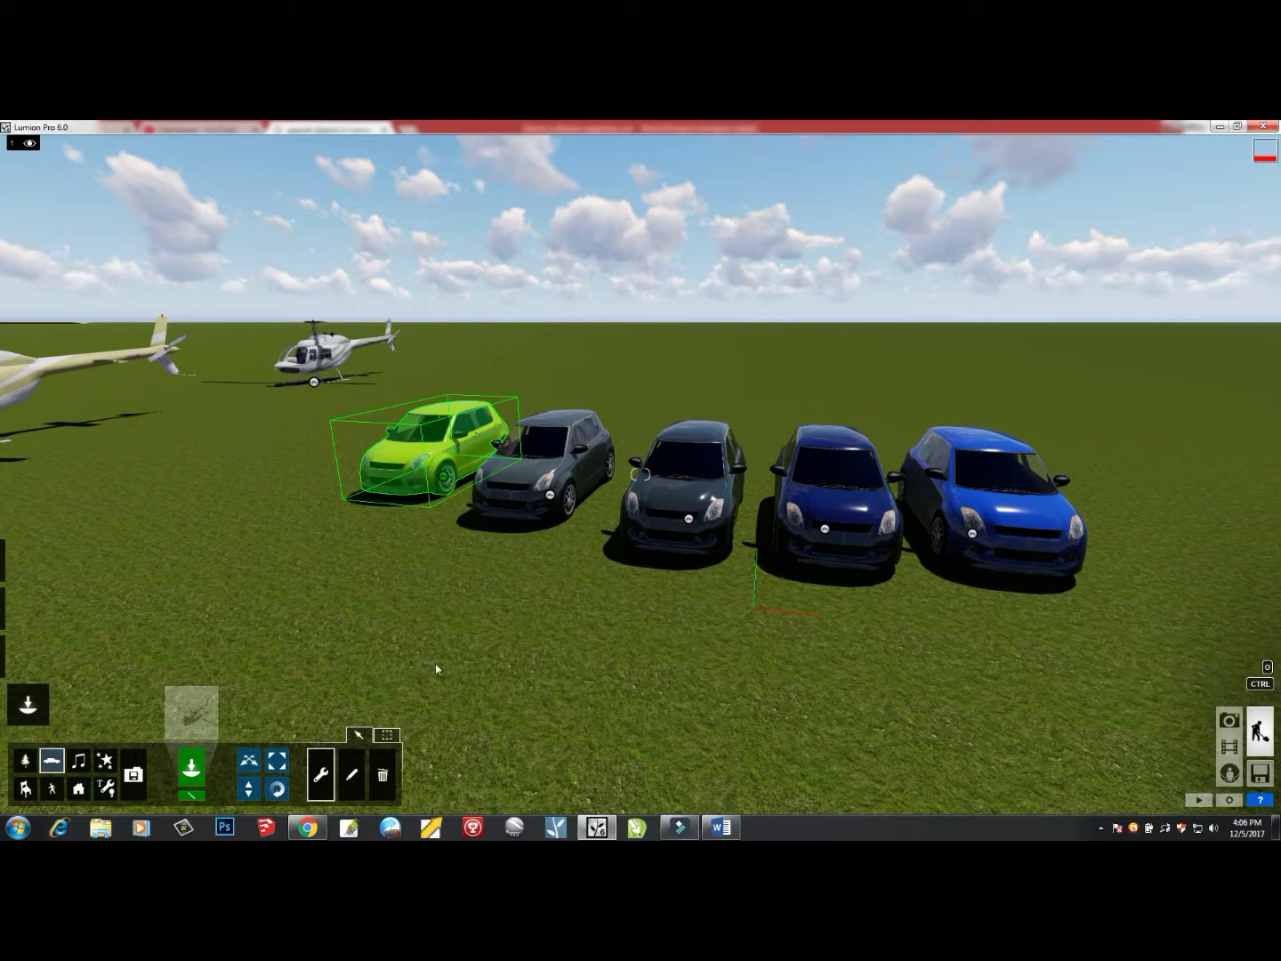
left_click(355, 767)
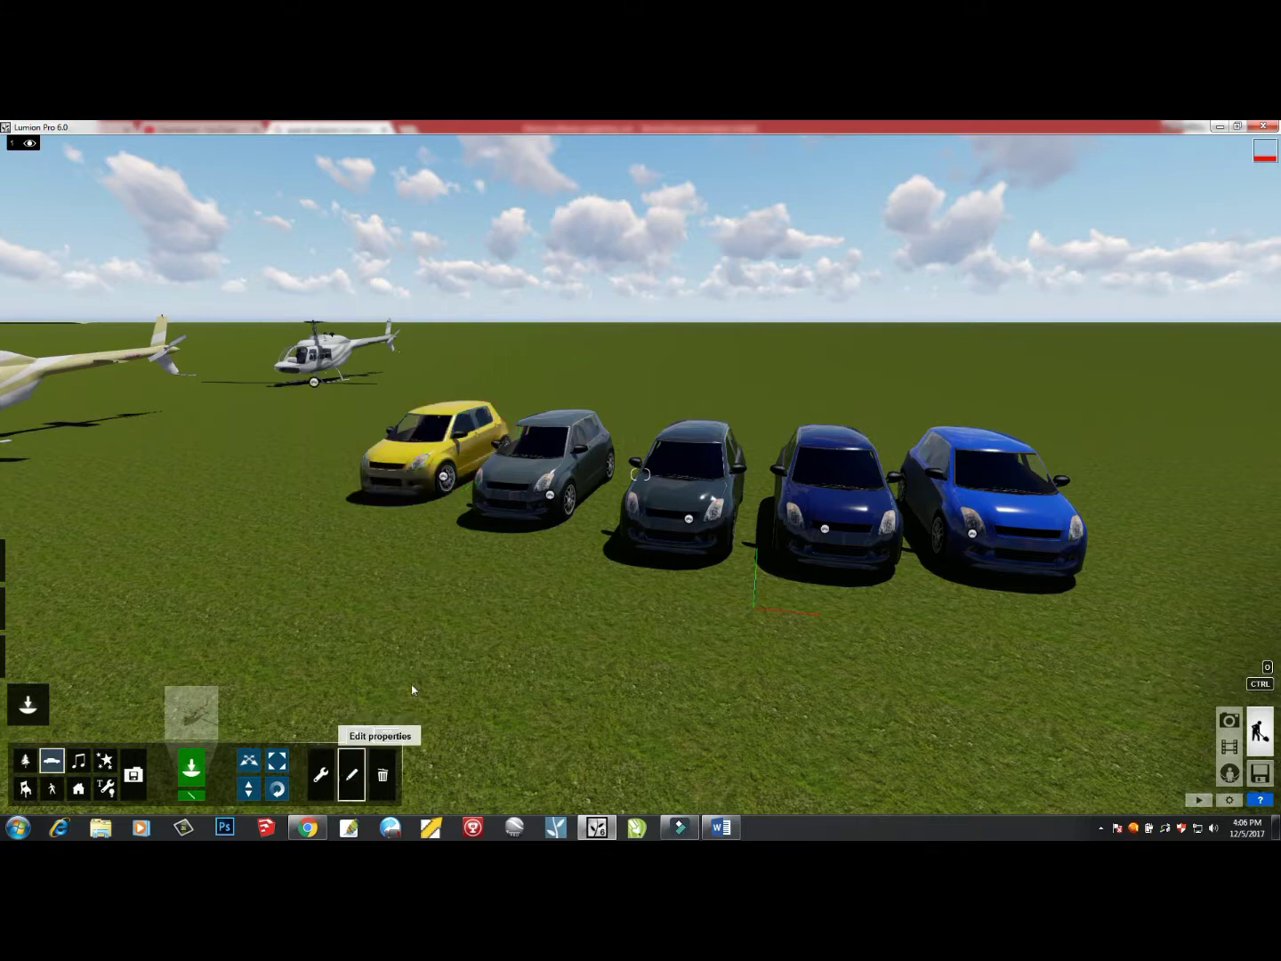
left_click(445, 477)
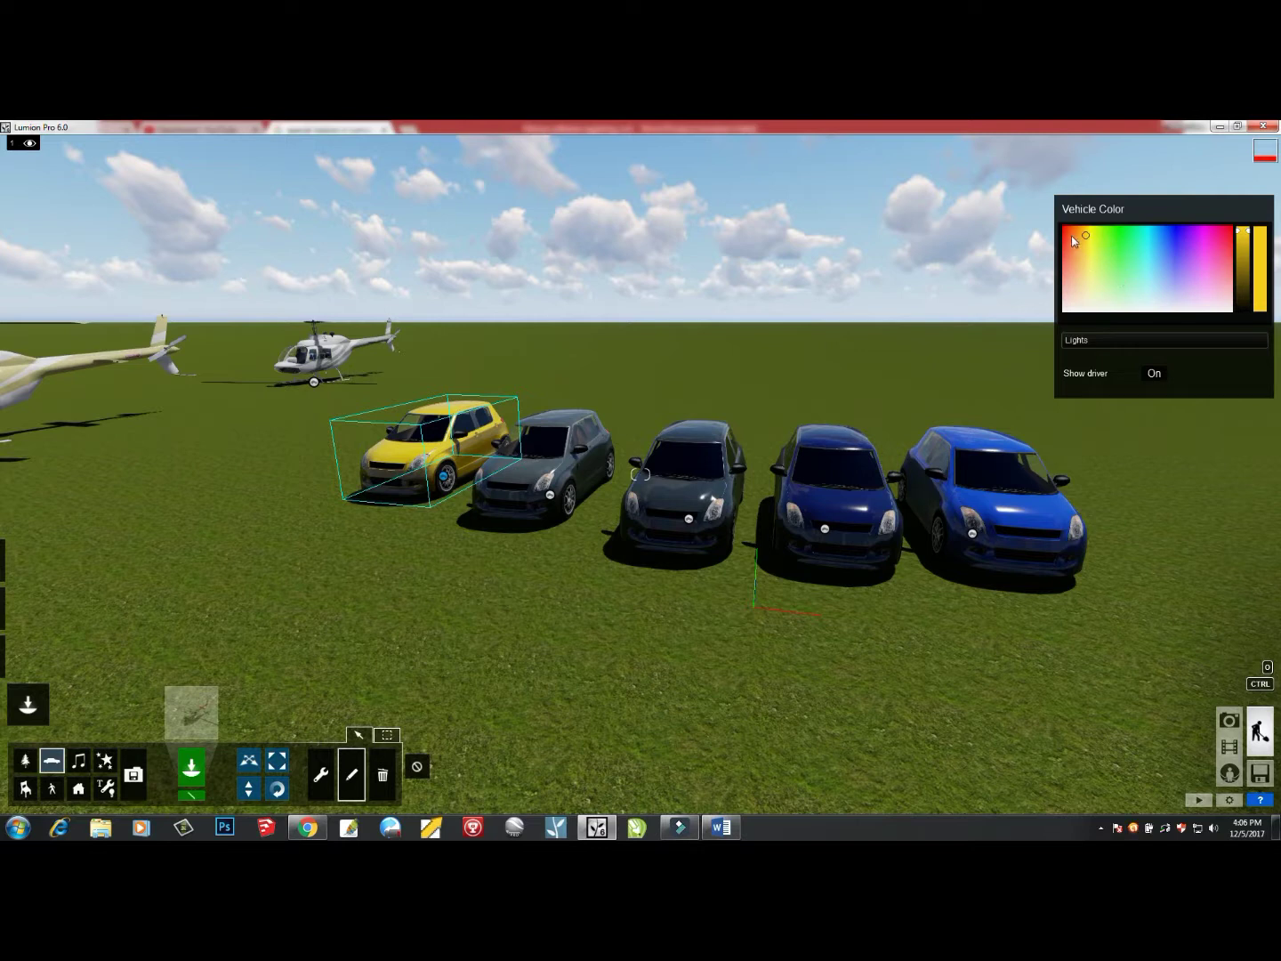
Try a blue vehicle colour on the yellow car at the end of the row
left_click(1100, 242)
left_click_drag(1119, 243, 1177, 245)
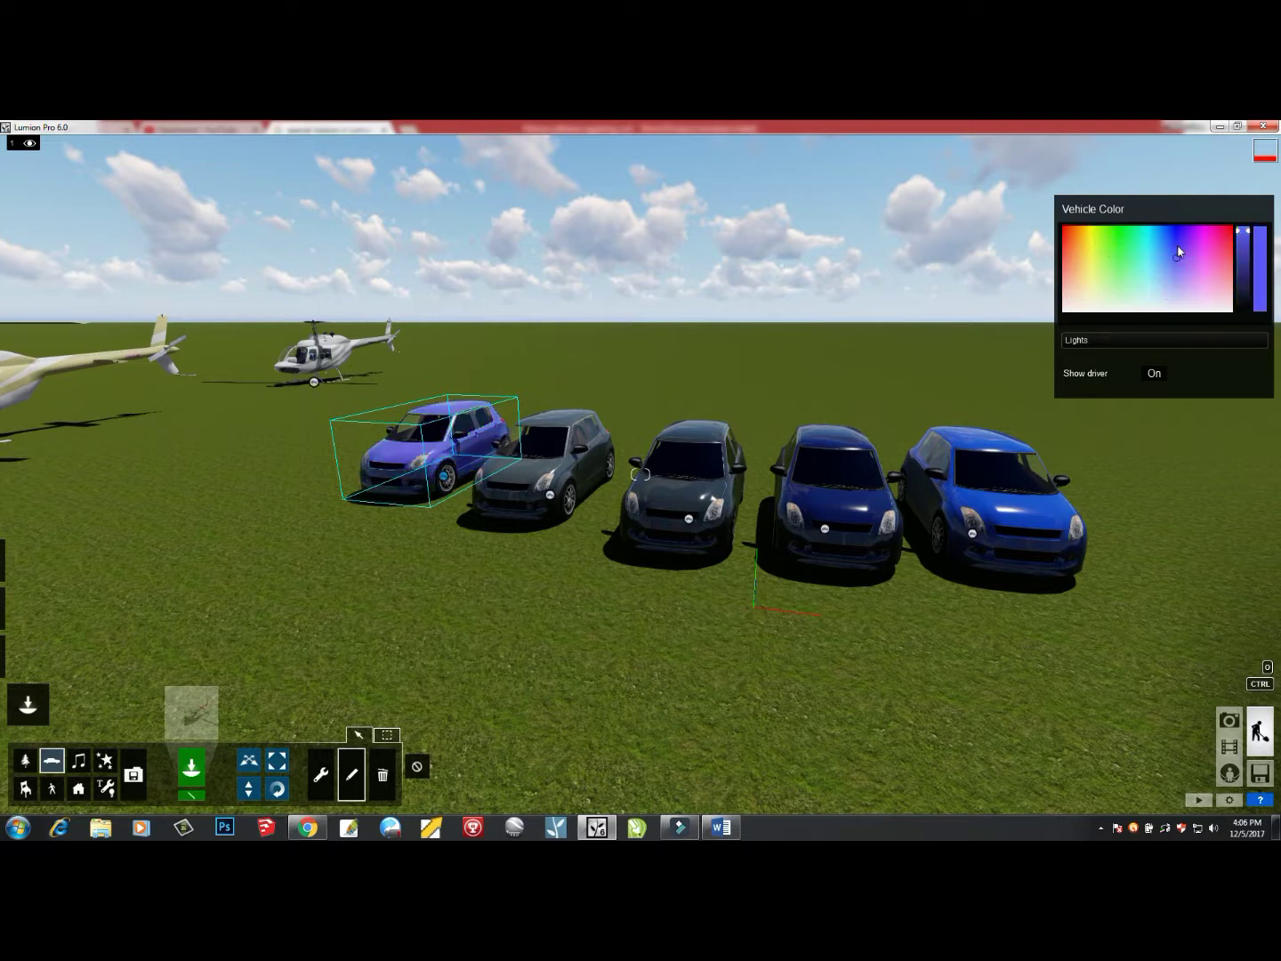
left_click(1250, 228)
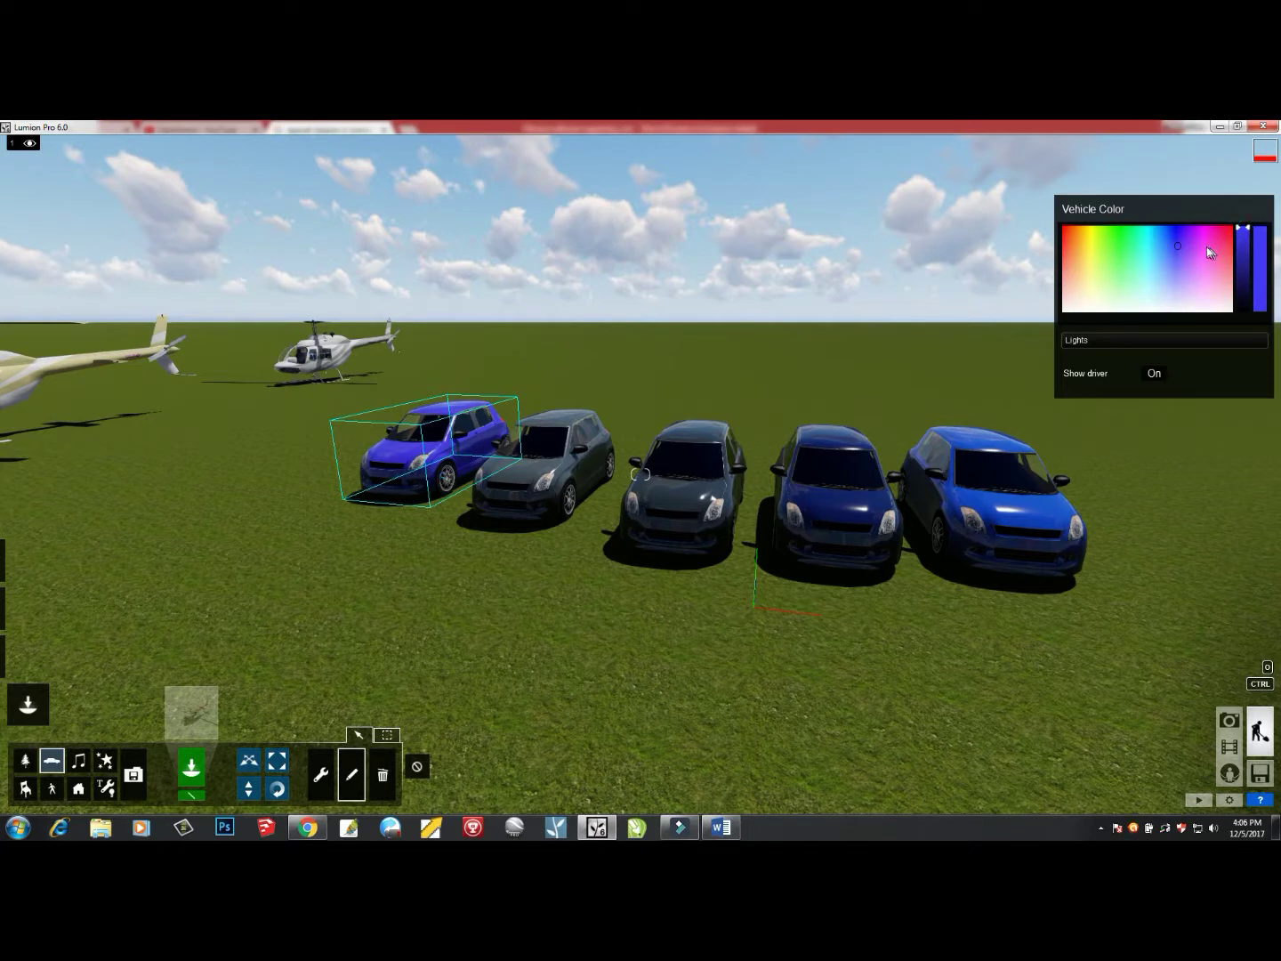
Set the end car's vehicle colour to a pale green at full brightness, trying white on the way
left_click(1215, 252)
left_click_drag(1164, 279, 1207, 311)
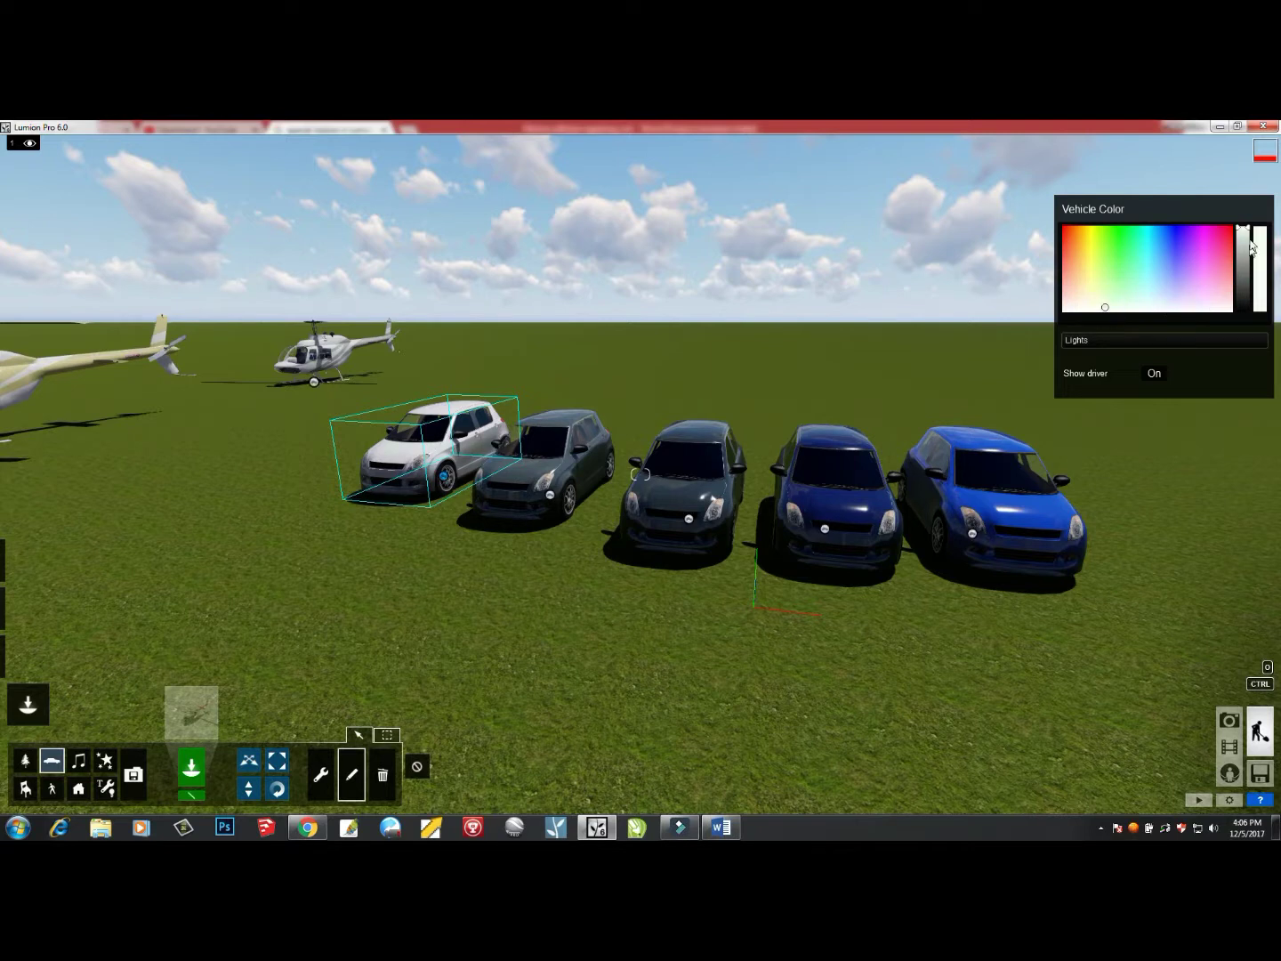
mouse_move(1247, 243)
left_mouse_down()
mouse_move(1248, 317)
mouse_move(1244, 222)
left_mouse_up()
mouse_move(1127, 250)
left_mouse_down()
mouse_move(1093, 242)
mouse_move(1080, 260)
mouse_move(1206, 276)
mouse_move(1083, 243)
mouse_move(1219, 259)
mouse_move(1217, 284)
mouse_move(1118, 290)
left_mouse_up()
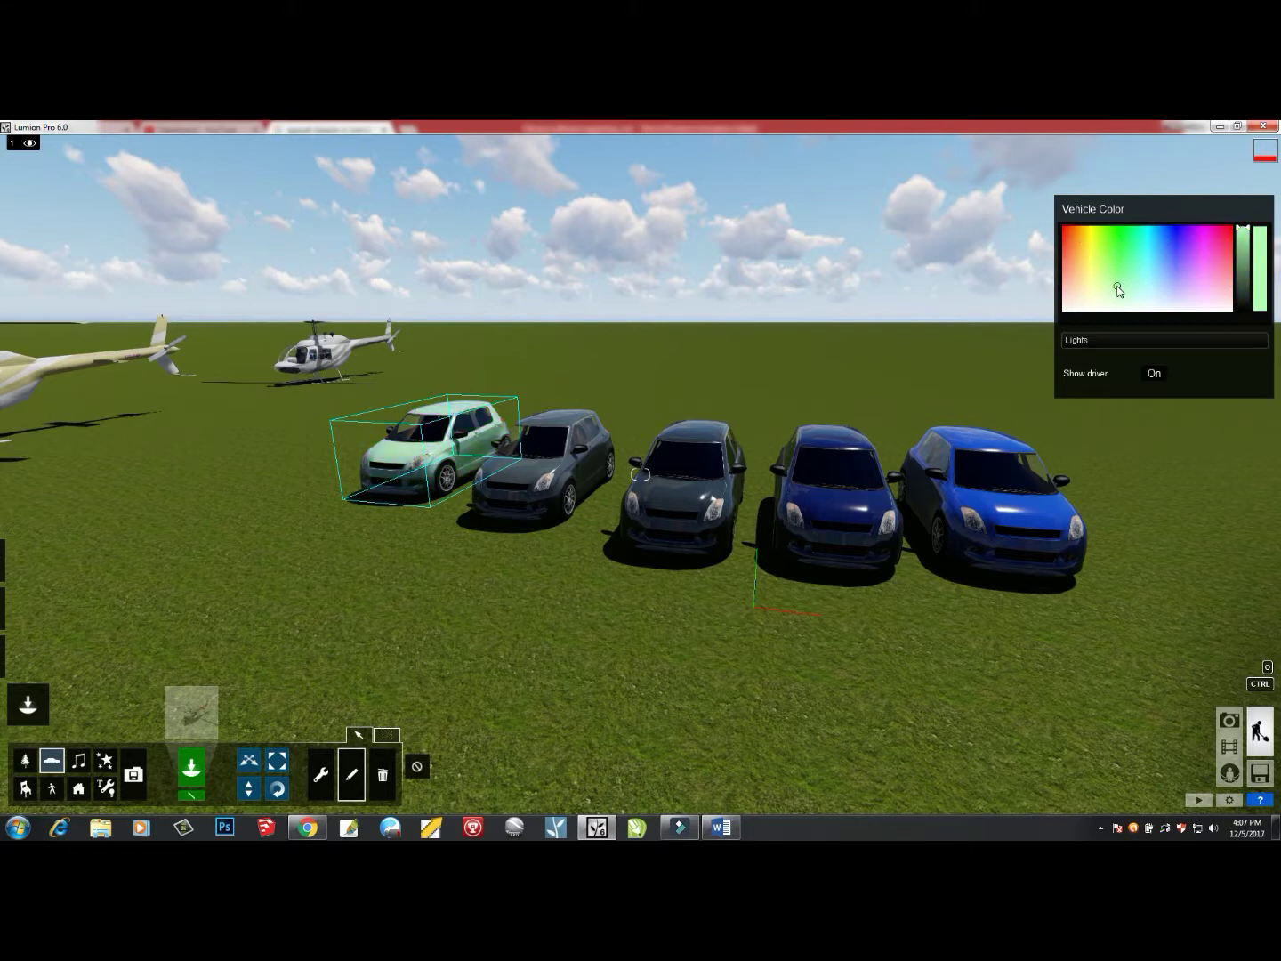
Brighten the vehicle colour of the dark grey car beside the pale green one and set it to light green
left_click(551, 501)
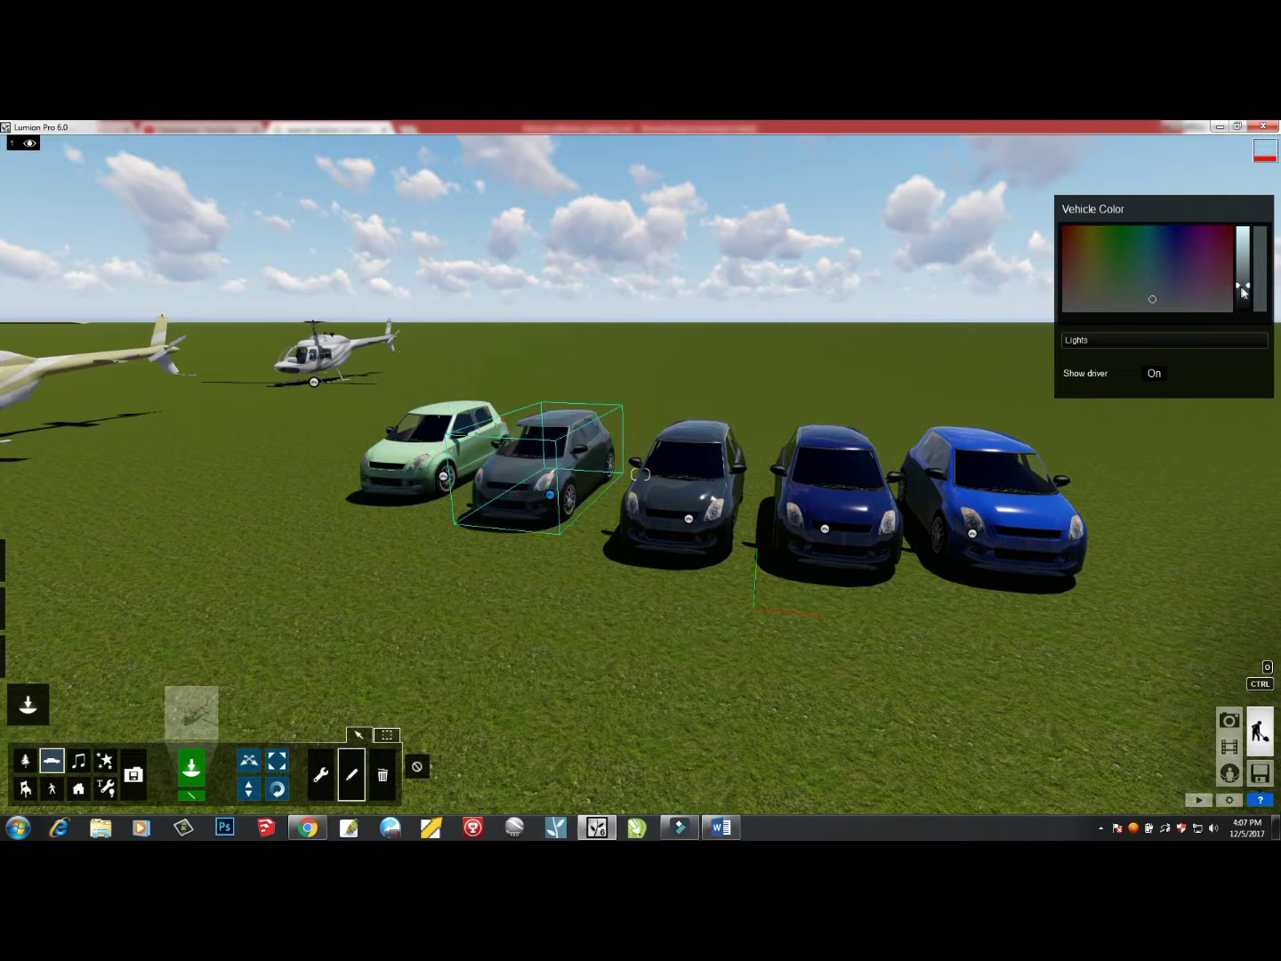
left_click_drag(1245, 264, 1250, 224)
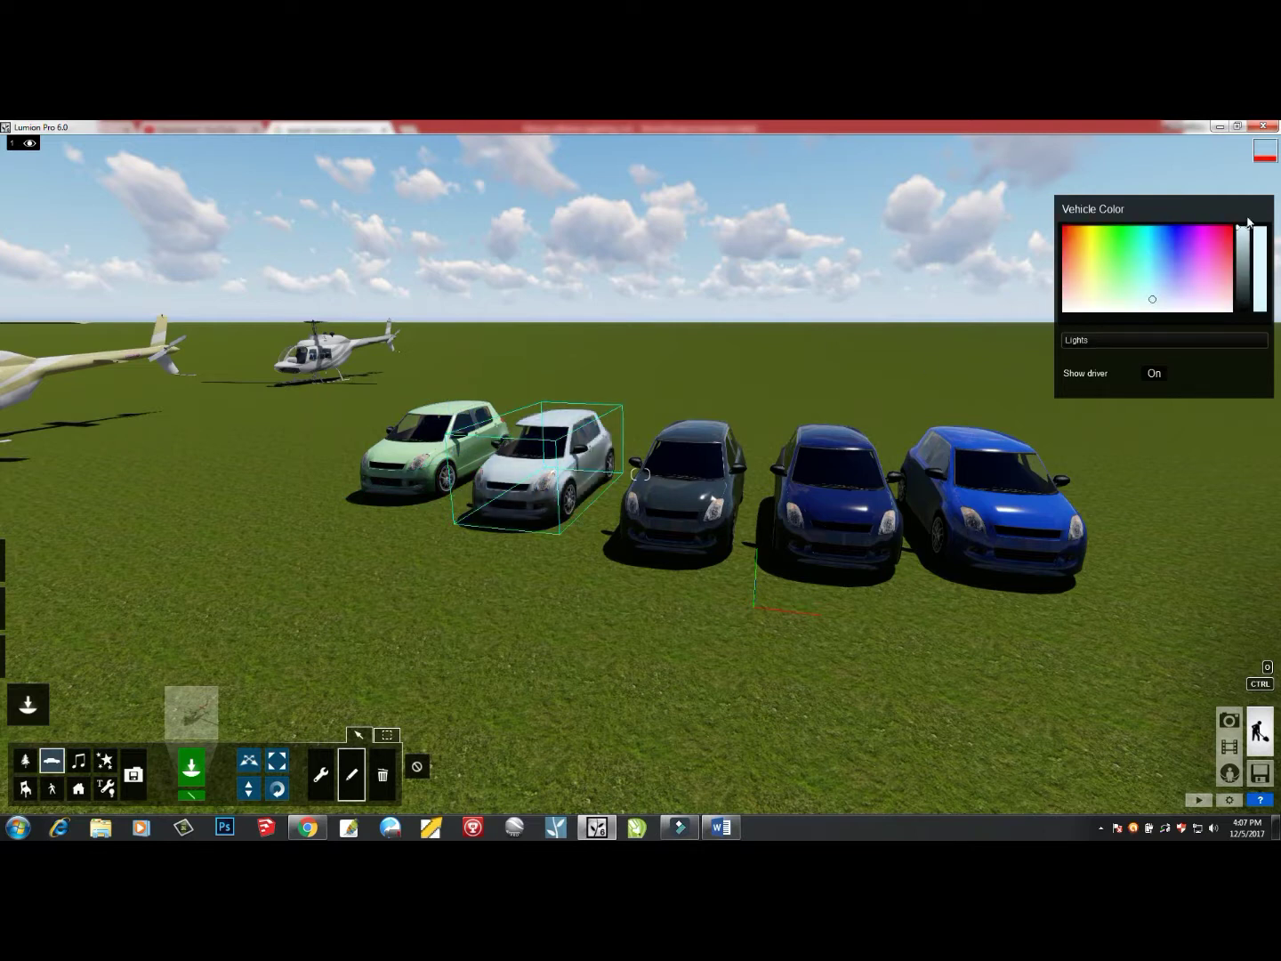
mouse_move(1176, 245)
left_mouse_down()
mouse_move(1092, 284)
mouse_move(1206, 289)
mouse_move(1208, 250)
mouse_move(1148, 238)
mouse_move(1069, 278)
mouse_move(1115, 298)
mouse_move(1064, 268)
mouse_move(1071, 239)
mouse_move(1121, 230)
mouse_move(1130, 270)
left_mouse_up()
Turn the scene's sun direction to the northeast in the weather settings
right_click_drag(628, 583, 504, 578)
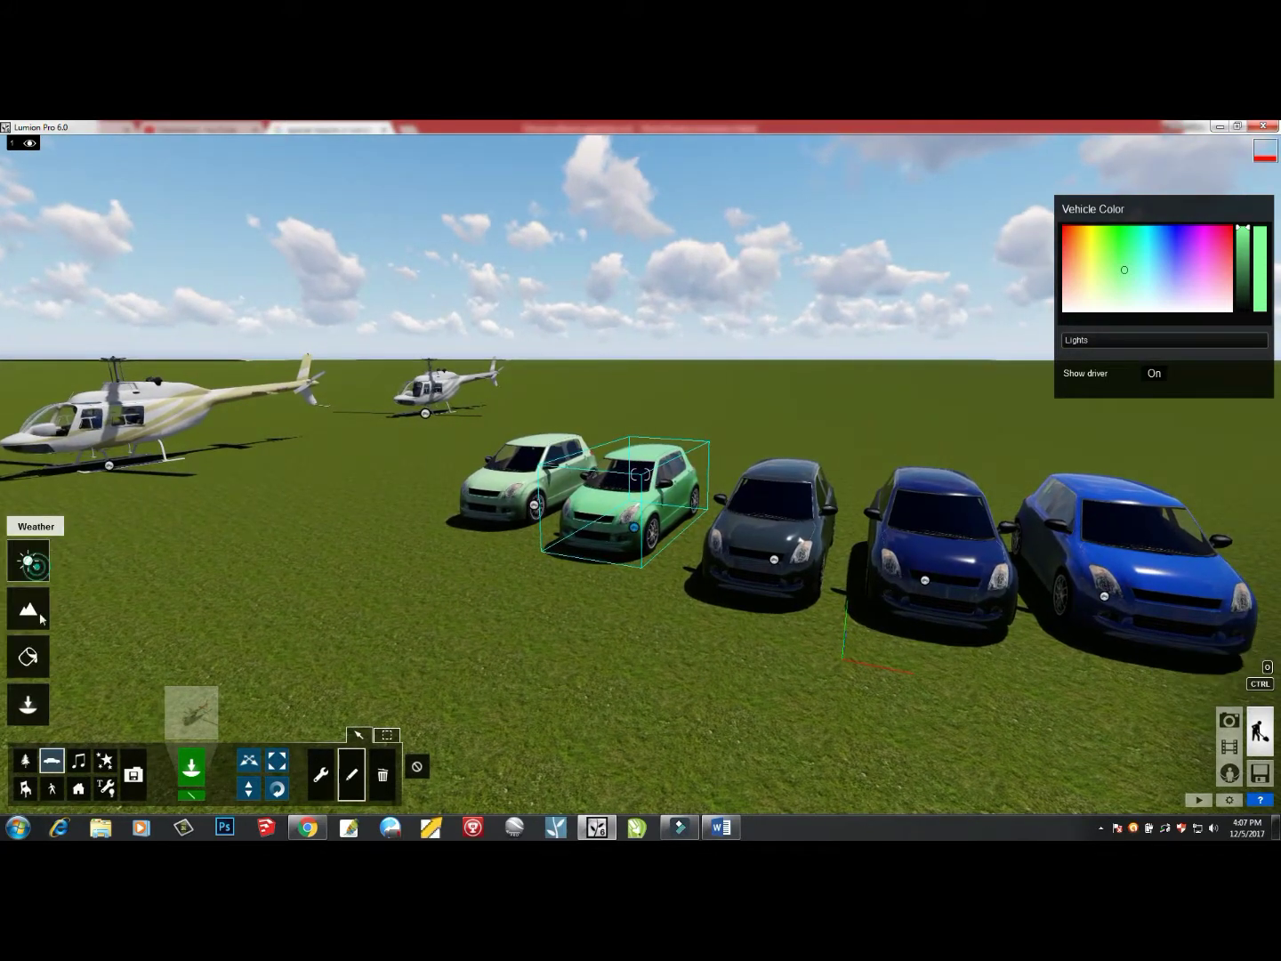
left_click(32, 563)
mouse_move(56, 748)
left_mouse_down()
mouse_move(3, 735)
mouse_move(84, 754)
left_mouse_up()
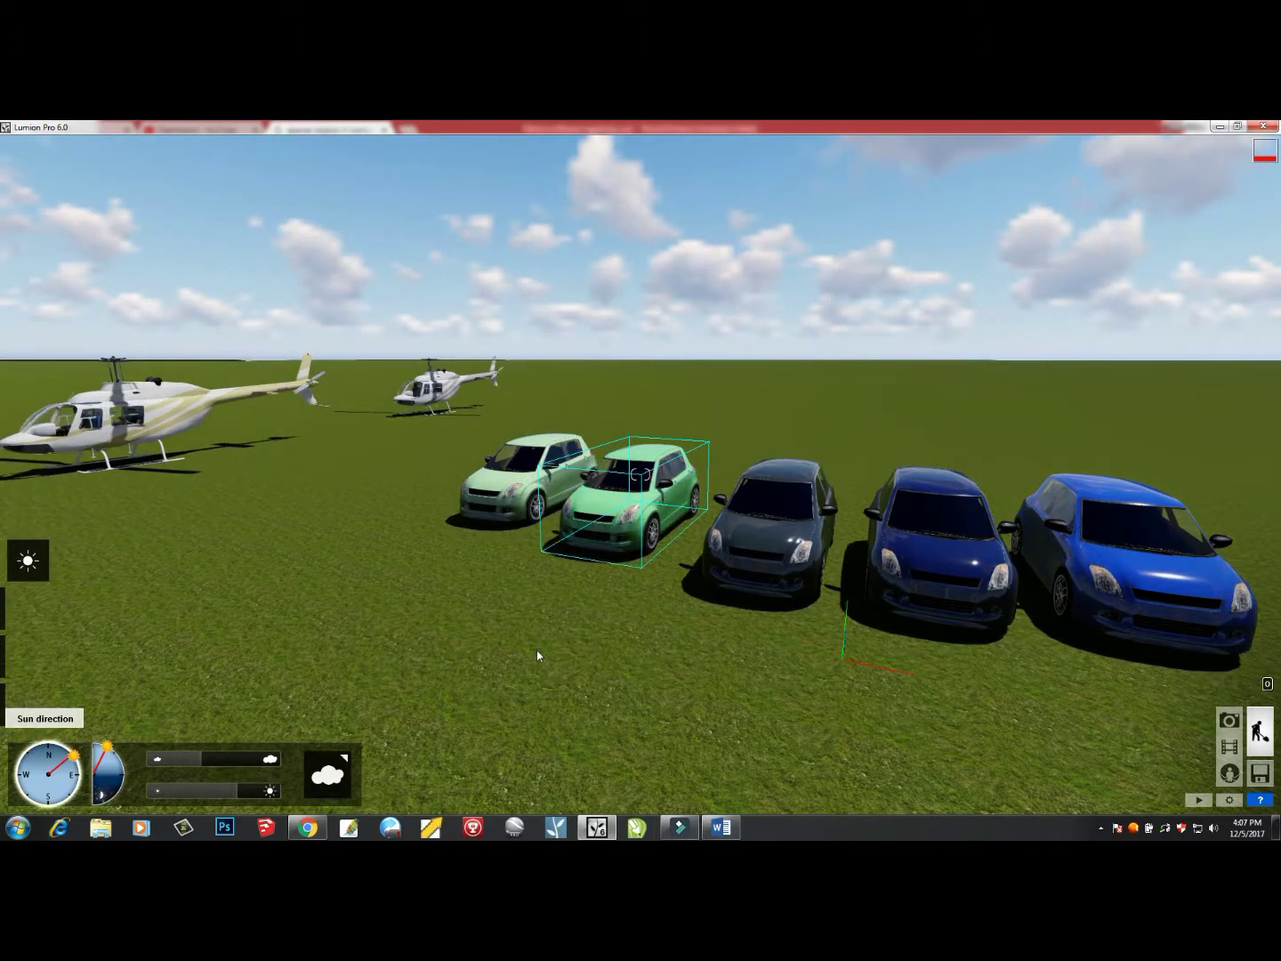
Return to object editing and adjust the Lights setting of the selected light green car
mouse_move(530, 669)
right_mouse_down()
mouse_move(549, 646)
mouse_move(533, 636)
mouse_move(517, 649)
right_mouse_up()
right_click_drag(800, 621, 667, 606)
key("w")
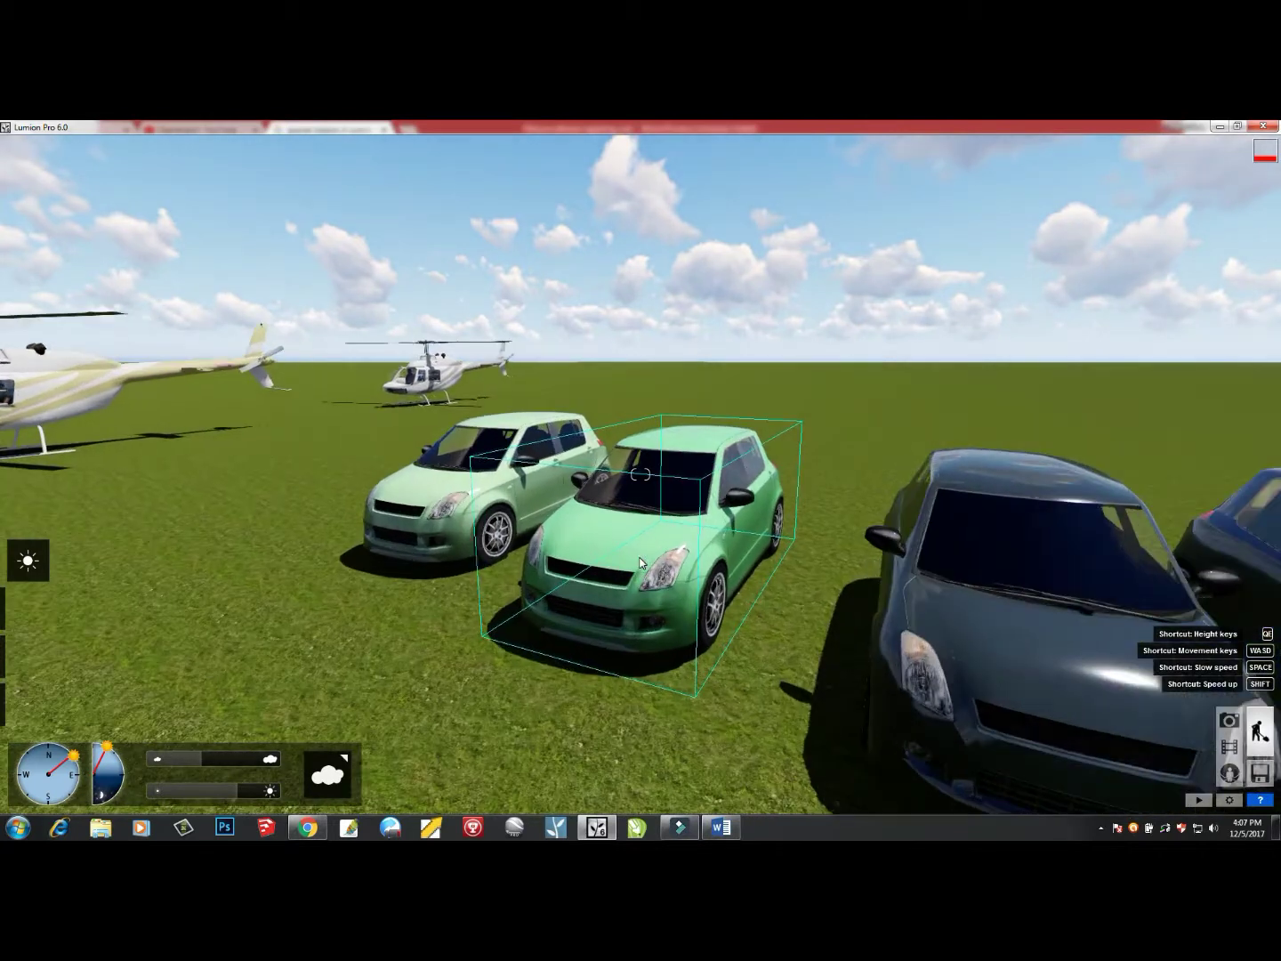
key("w")
right_click_drag(654, 580, 673, 608)
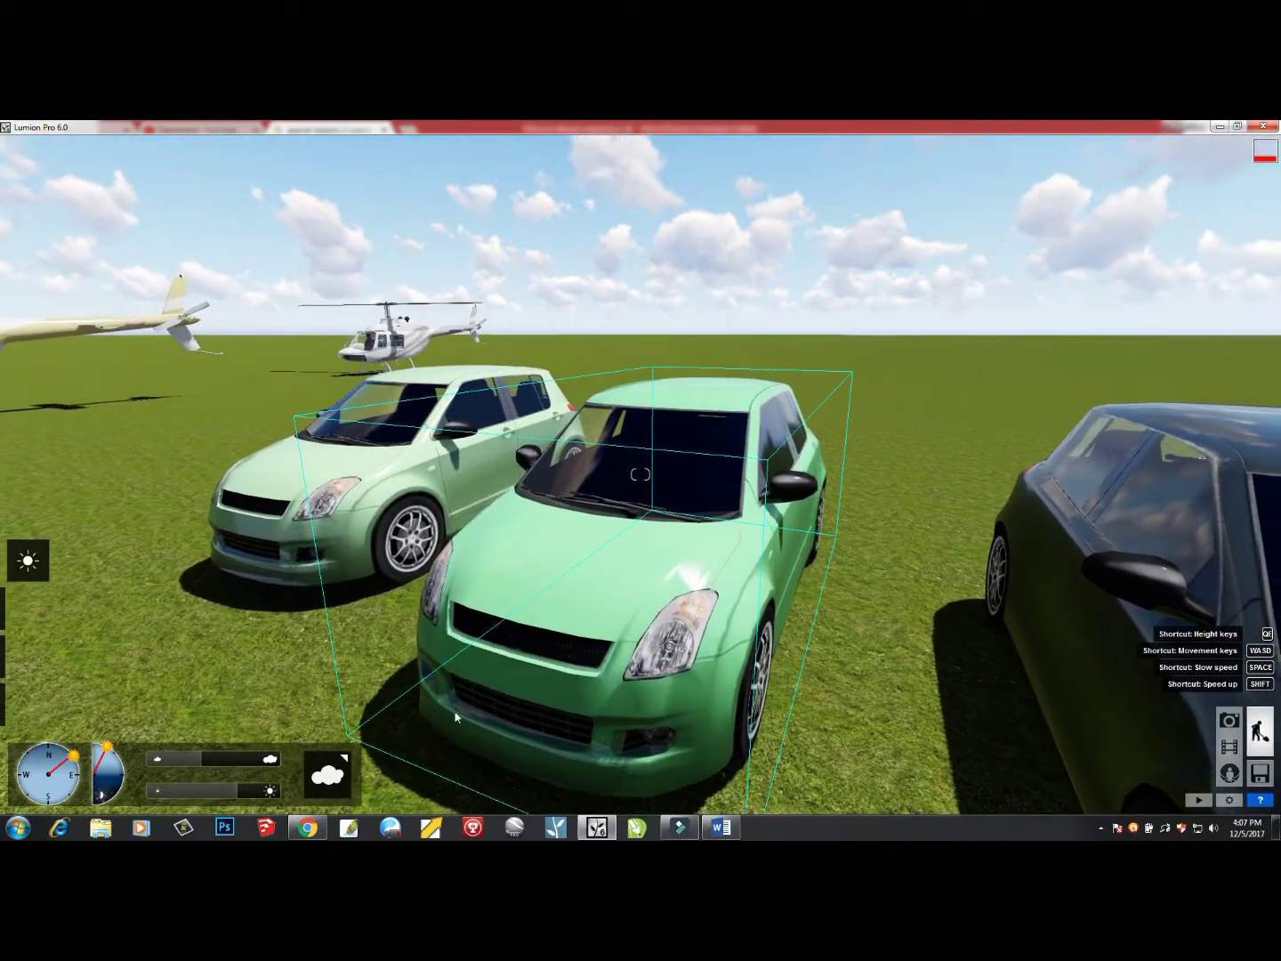
left_click(21, 708)
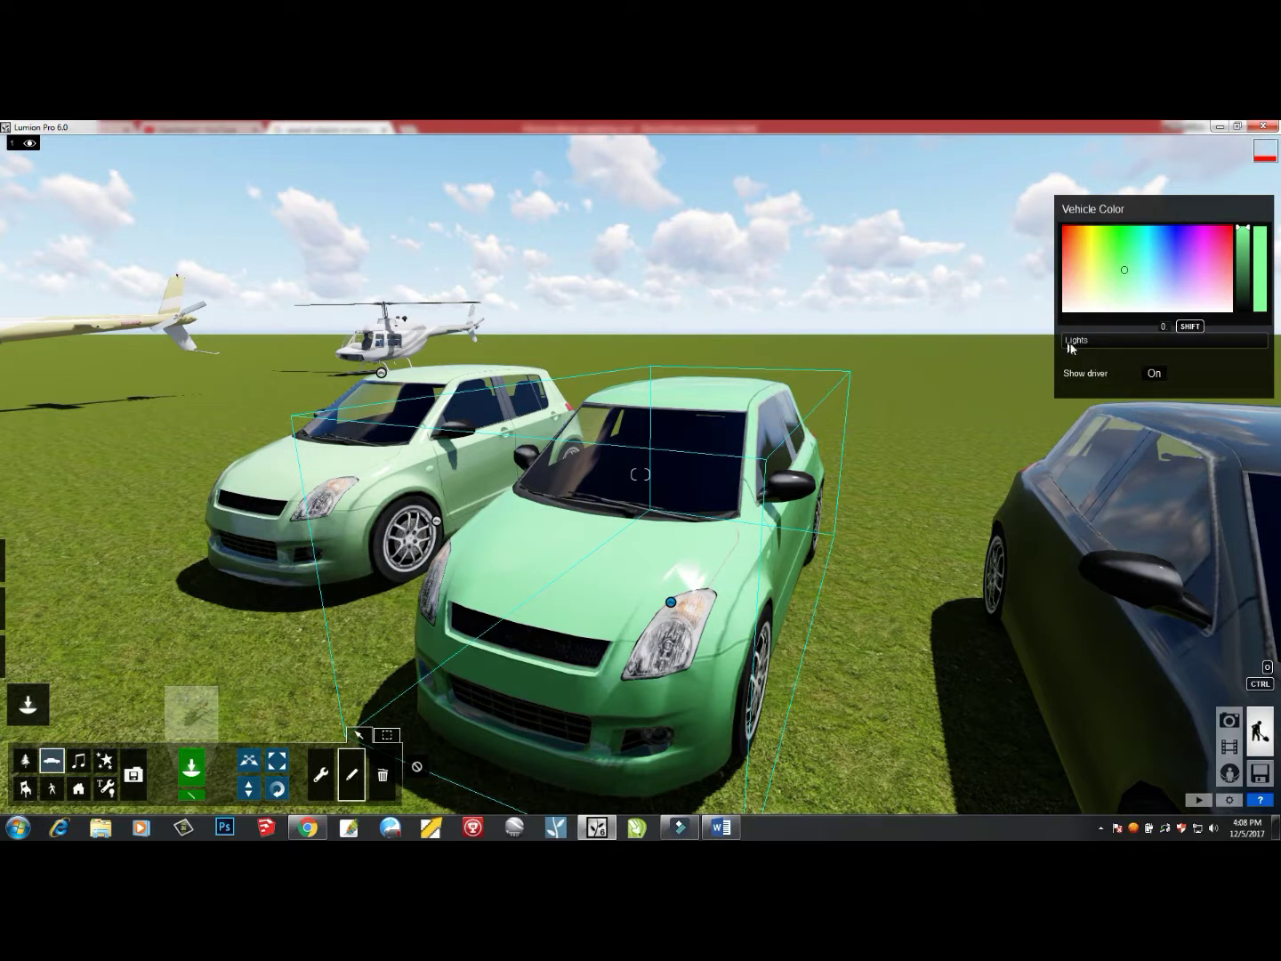
left_click_drag(1105, 345, 1078, 348)
Turn the scene's sun direction to due north in the weather settings
left_click(28, 561)
left_click_drag(76, 761, 49, 748)
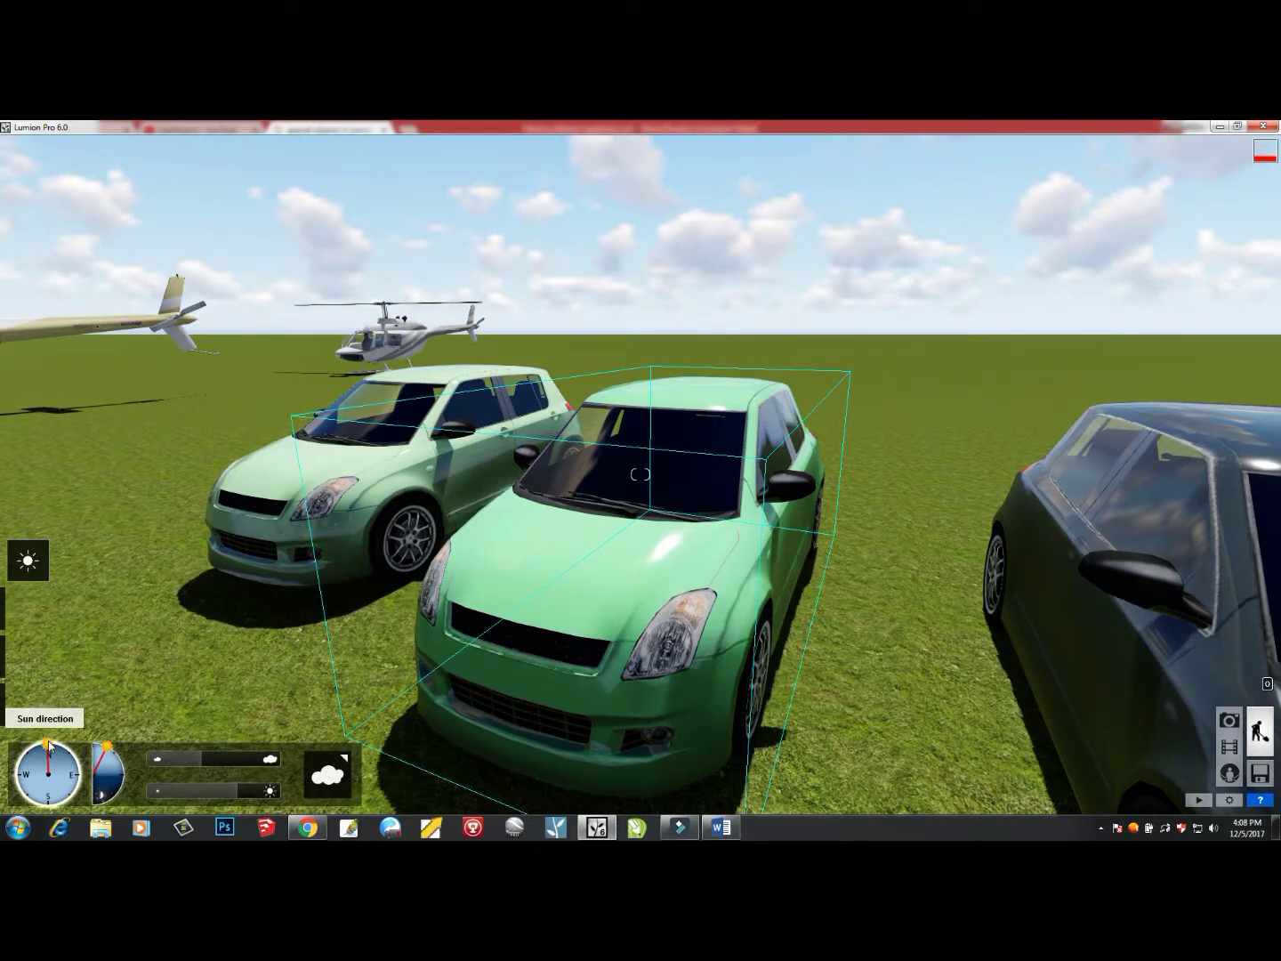
Lower the sun below the horizon for a night scene and raise the selected light green car's Lights to 1
left_click_drag(110, 759, 126, 793)
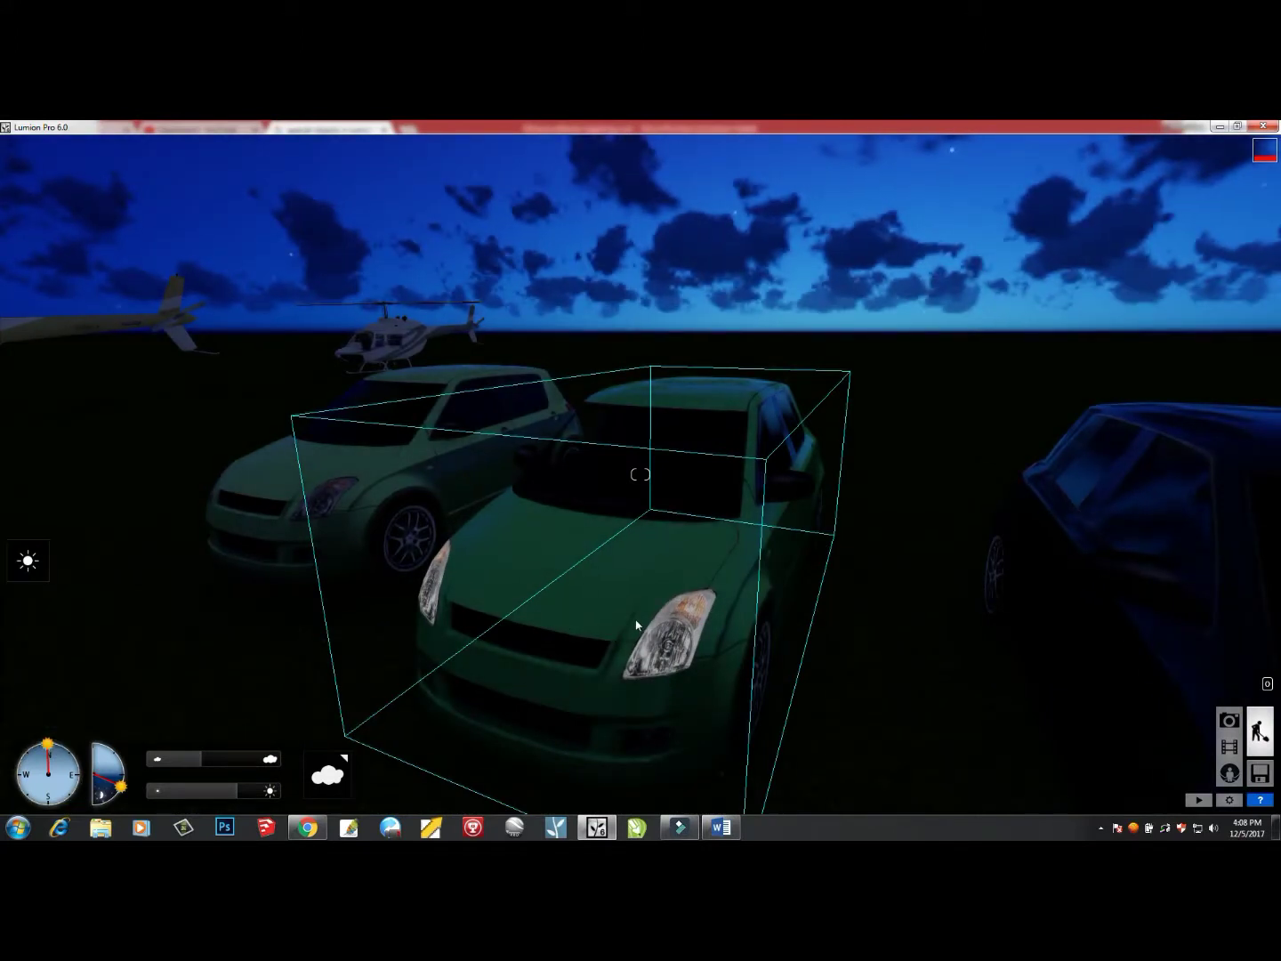
key("s")
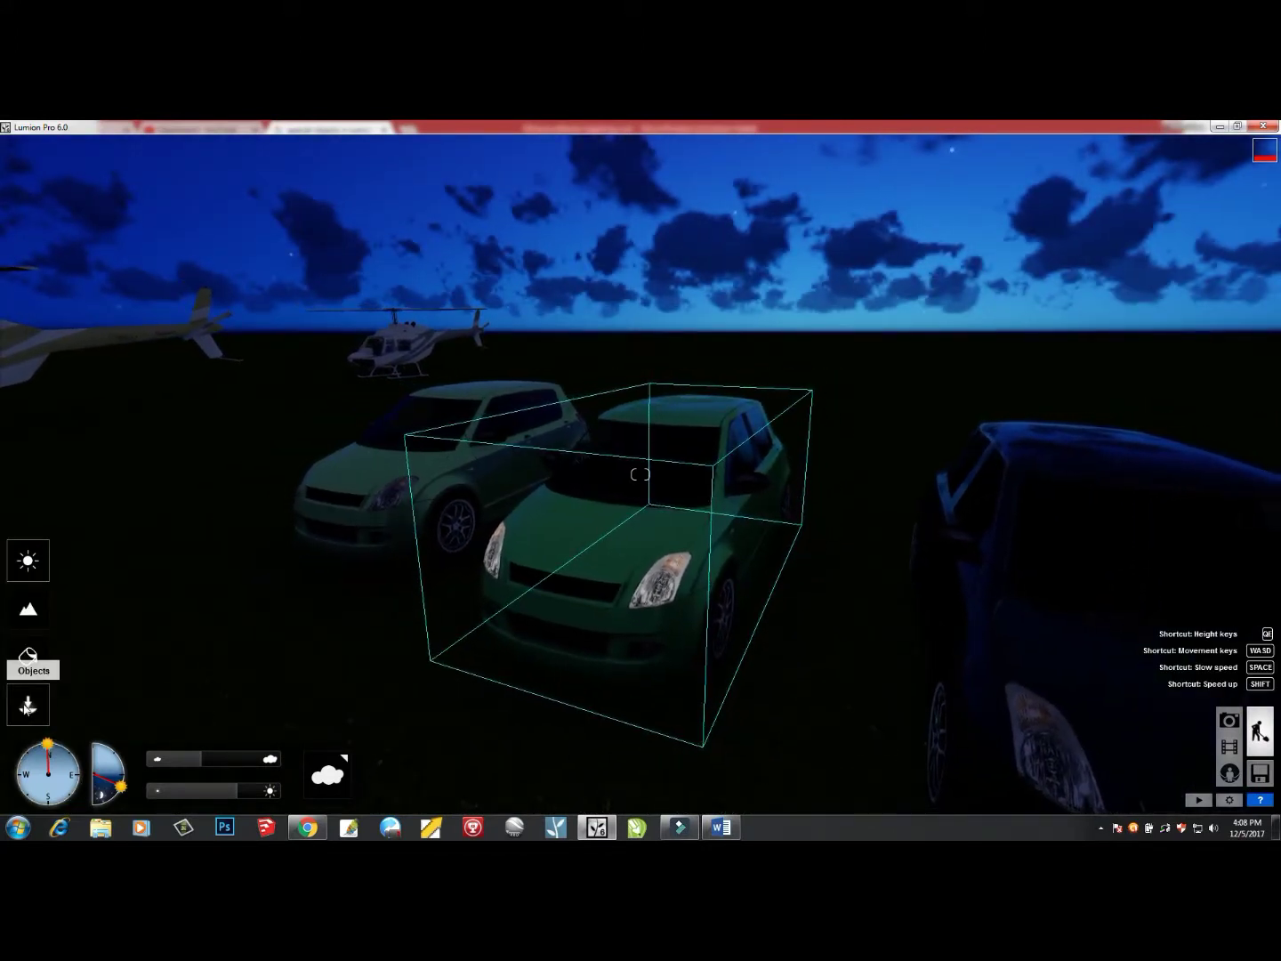
left_click(28, 704)
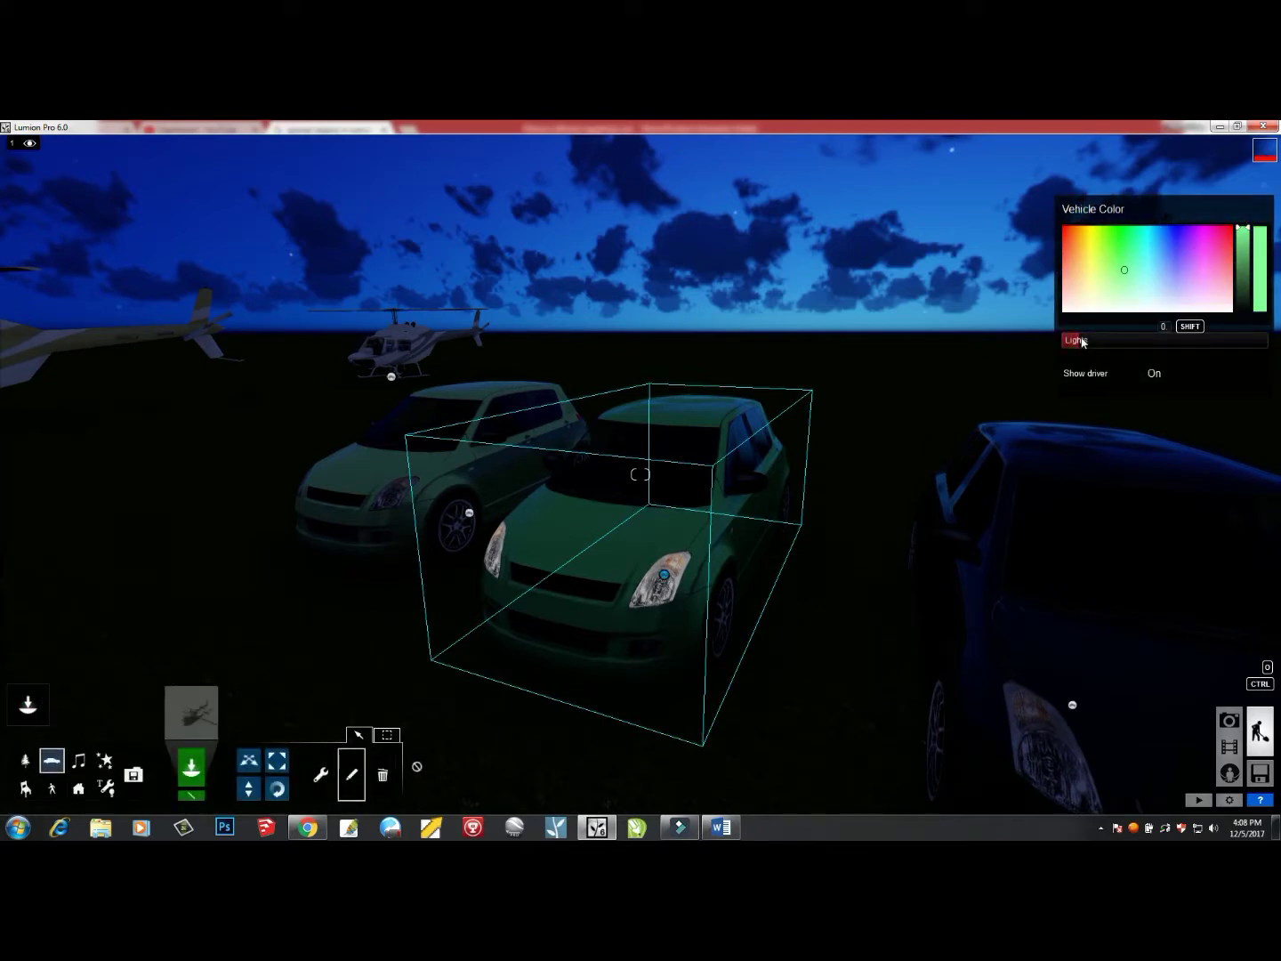
left_click_drag(1096, 342, 1269, 345)
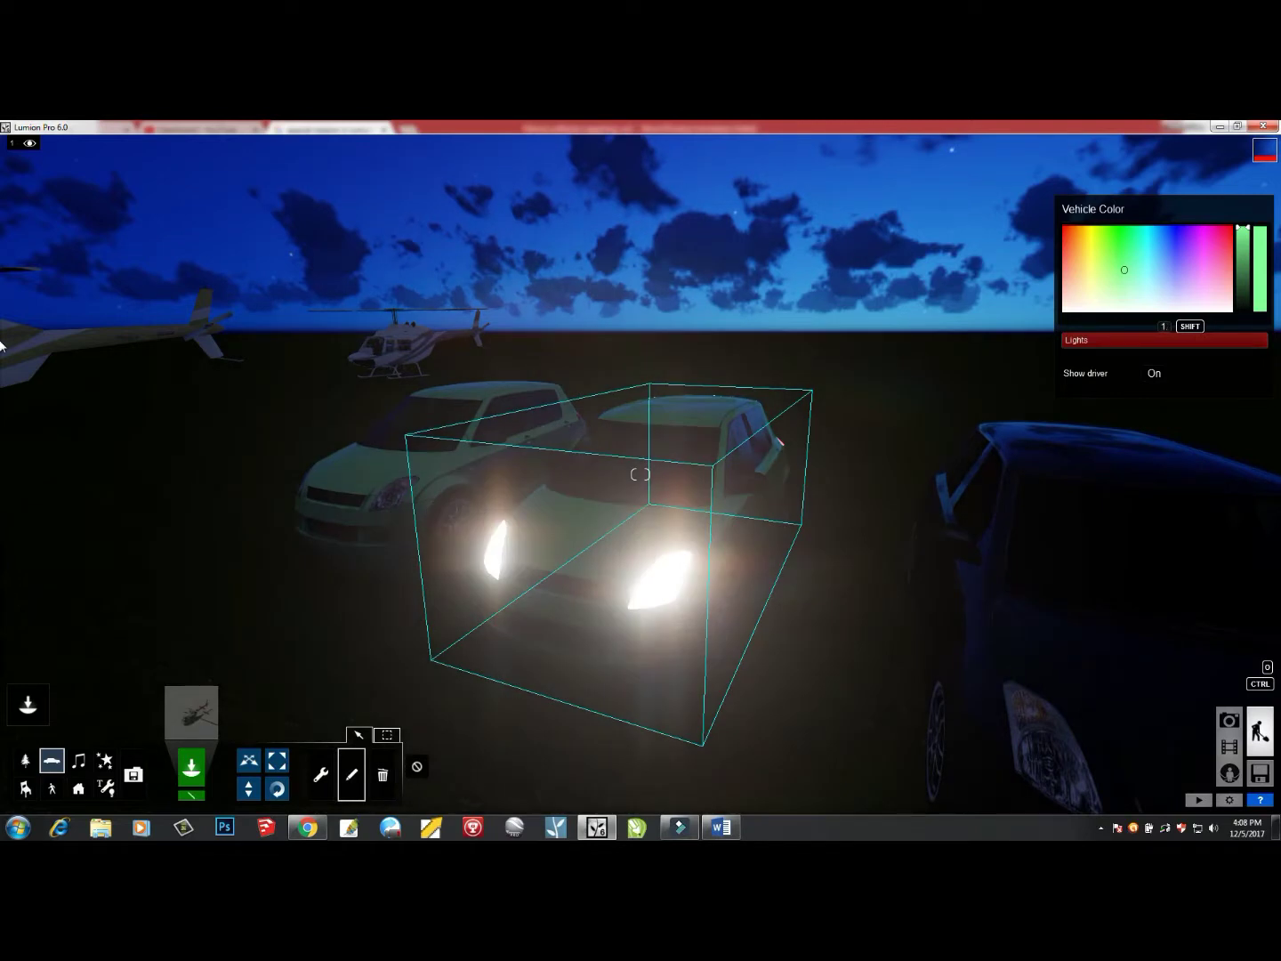
Recolour the selected car bright green and return the scene to daylight with the sun direction in the northeast
mouse_move(1175, 265)
left_mouse_down()
mouse_move(1128, 266)
mouse_move(1123, 247)
left_mouse_up()
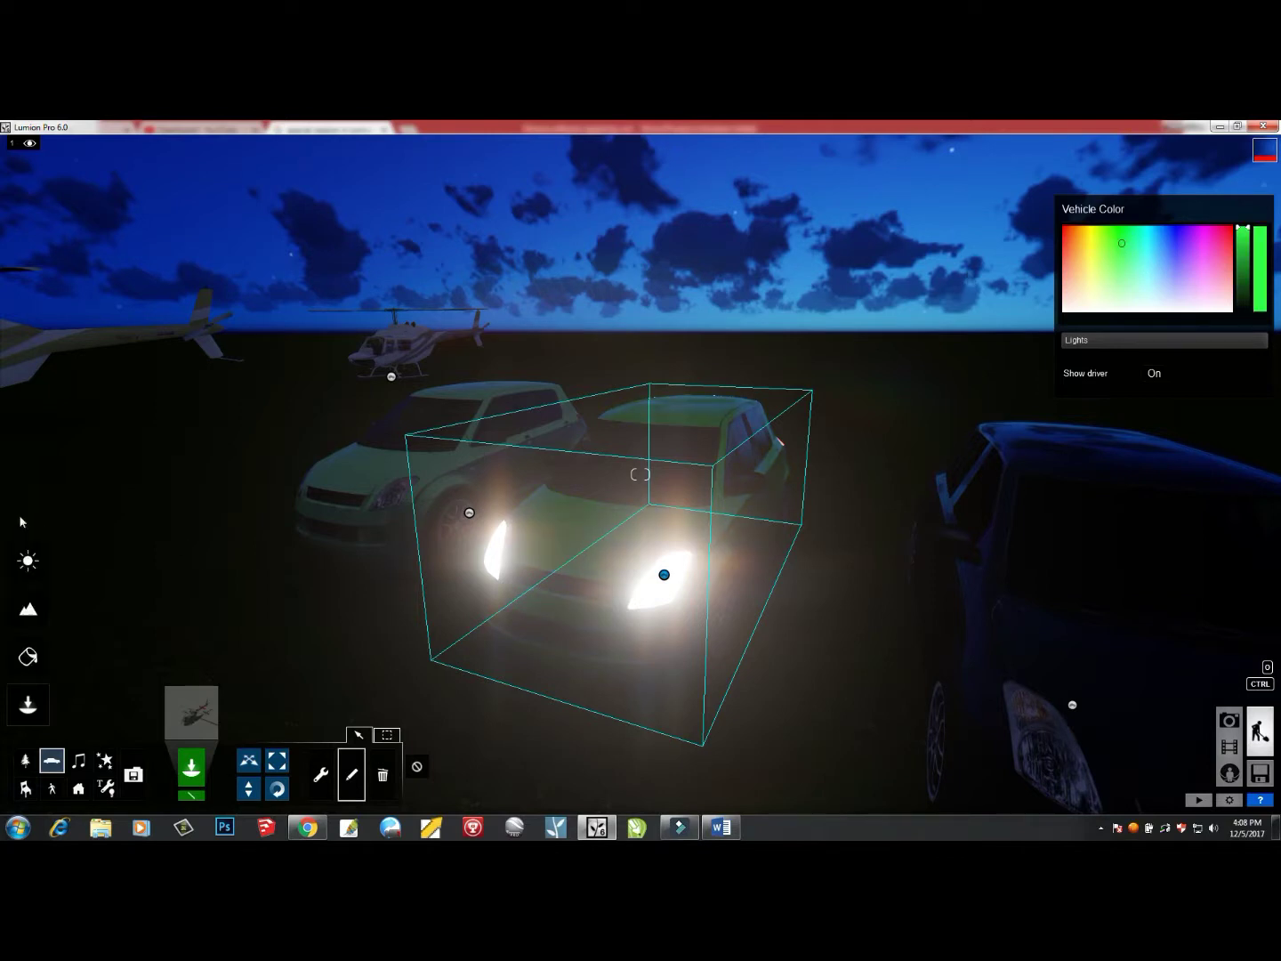
left_click(29, 560)
mouse_move(48, 749)
left_mouse_down()
mouse_move(122, 767)
mouse_move(119, 757)
left_mouse_up()
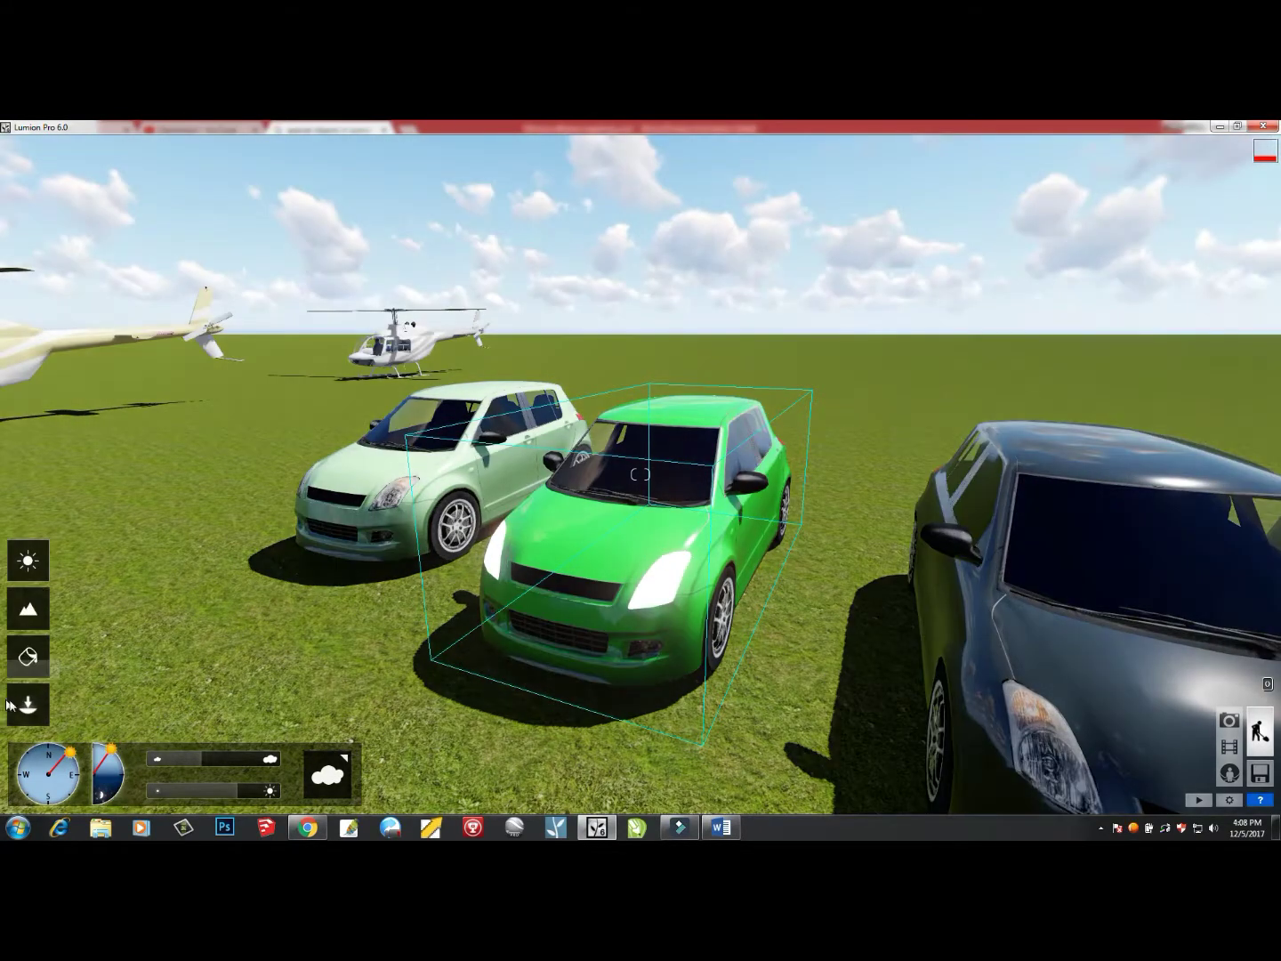
Turn the selected car's Lights all the way down and change its vehicle colour to purple
left_click(28, 703)
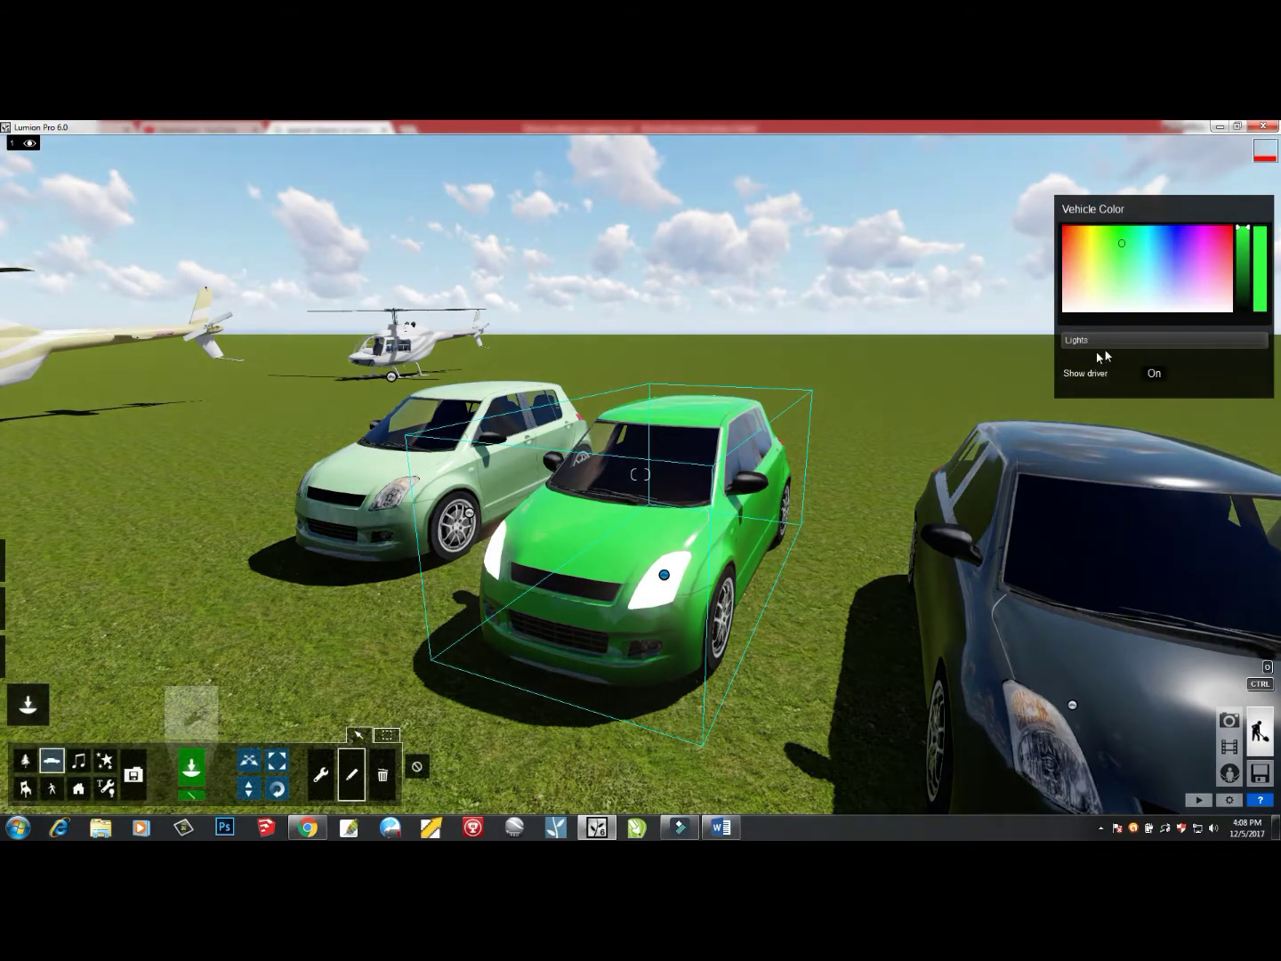
left_click_drag(1269, 348, 1068, 346)
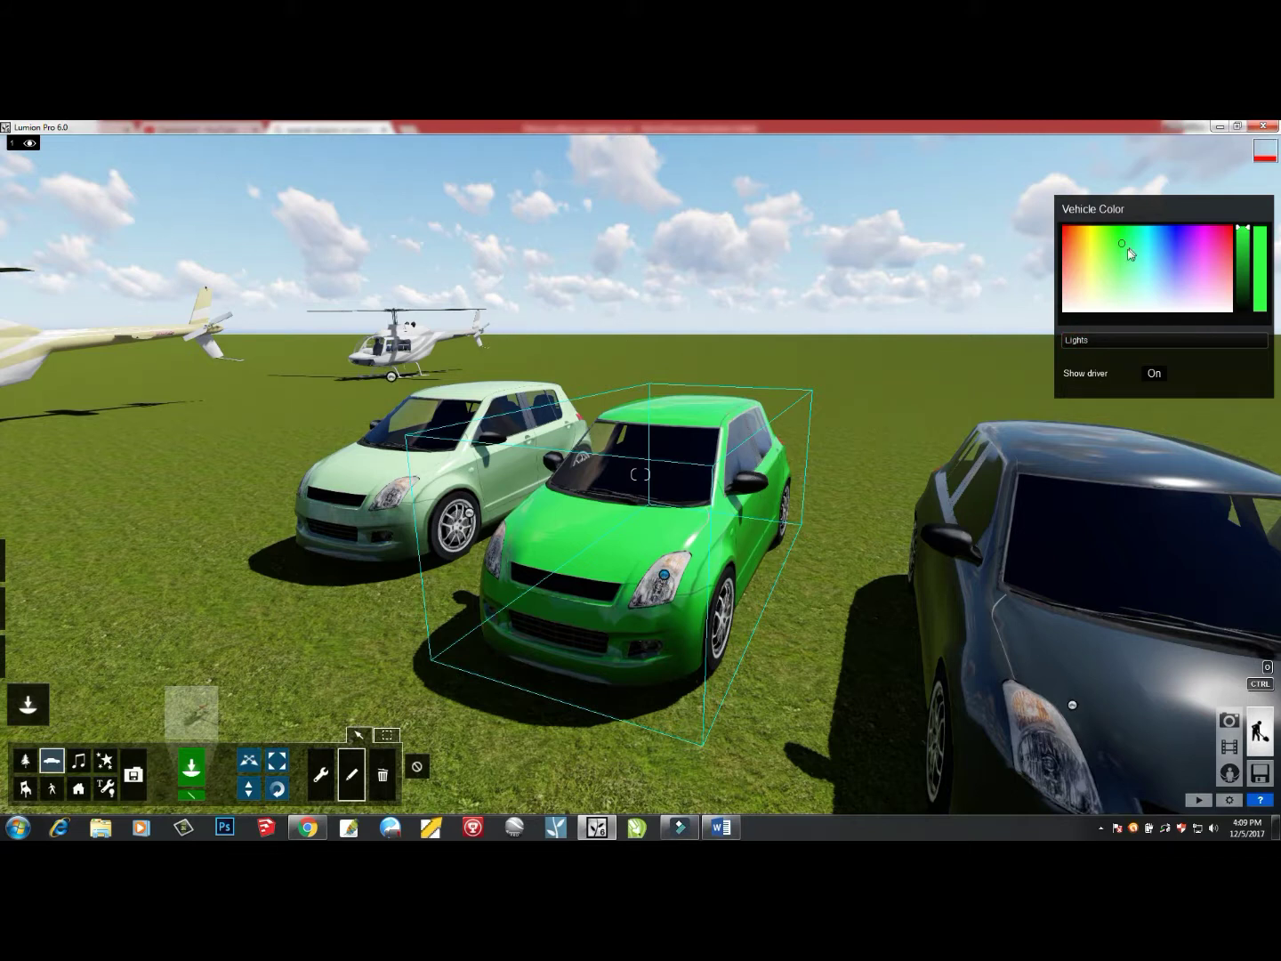
left_click(1125, 263)
left_click(1197, 257)
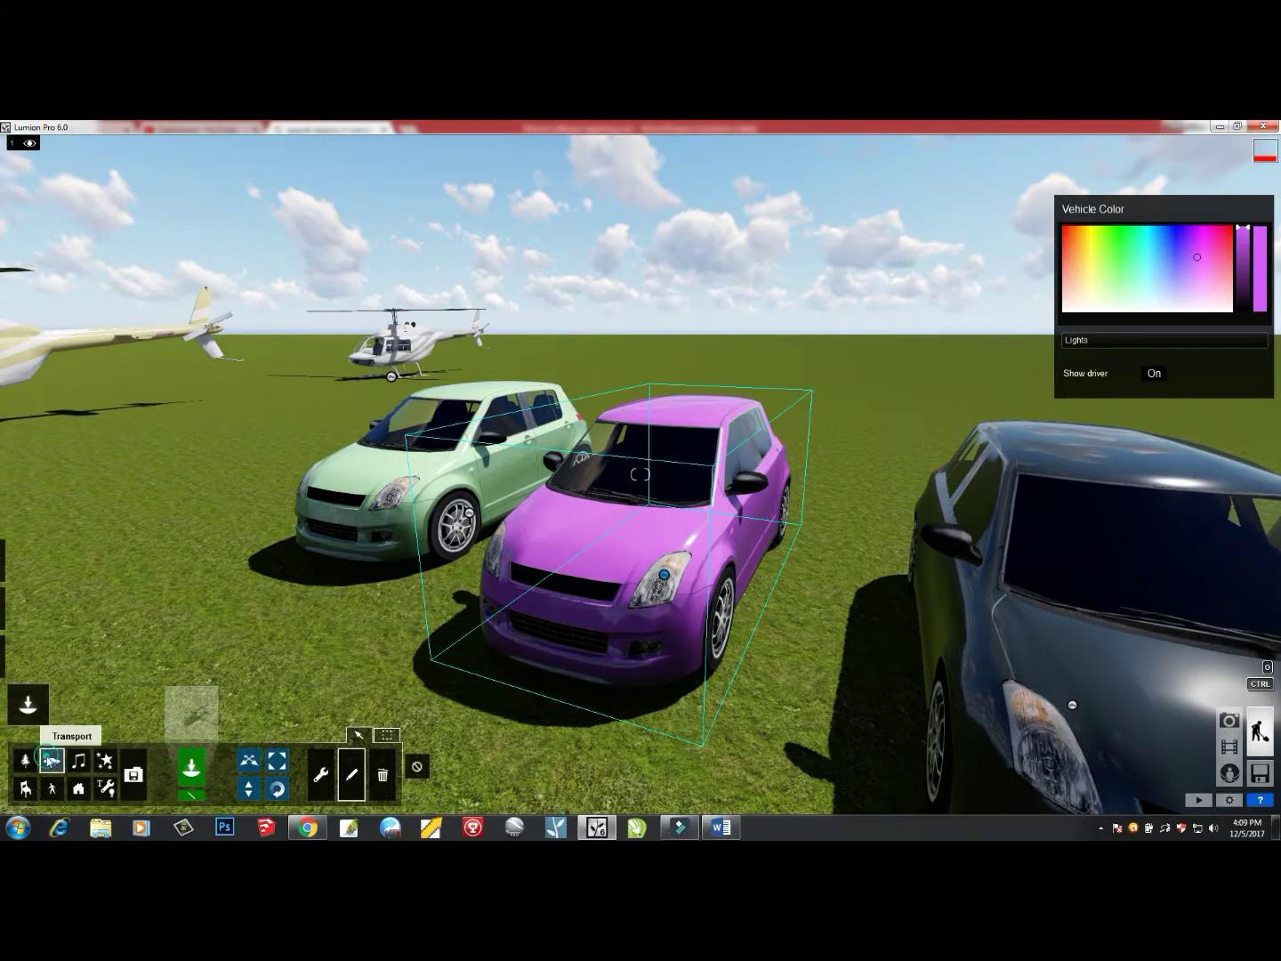
Choose SportsCar_004 from the Transport Library's sports cars and place it on the grass in front of the nearer helicopter
left_click(195, 712)
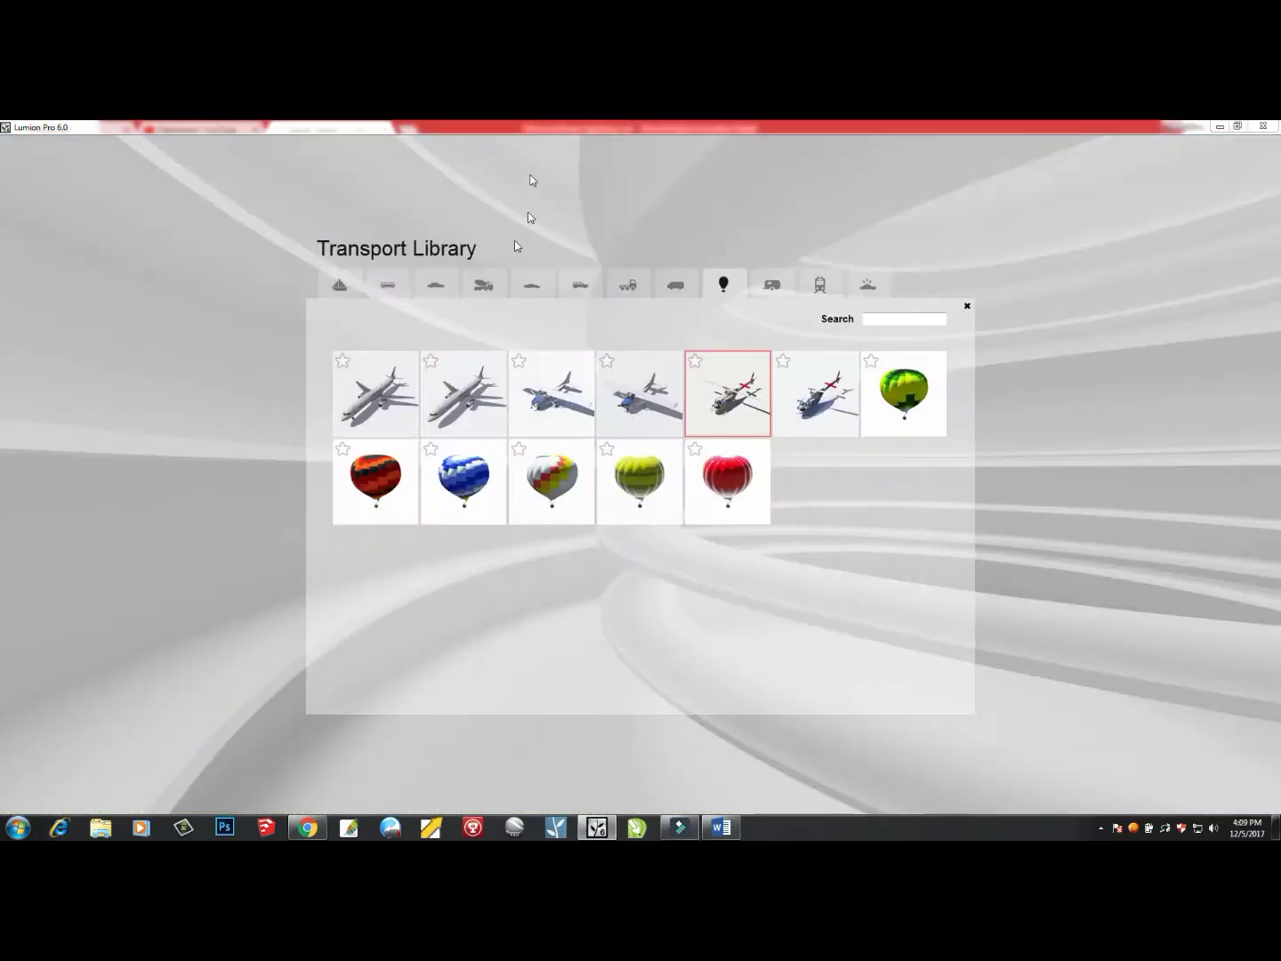
left_click(440, 287)
left_click(532, 286)
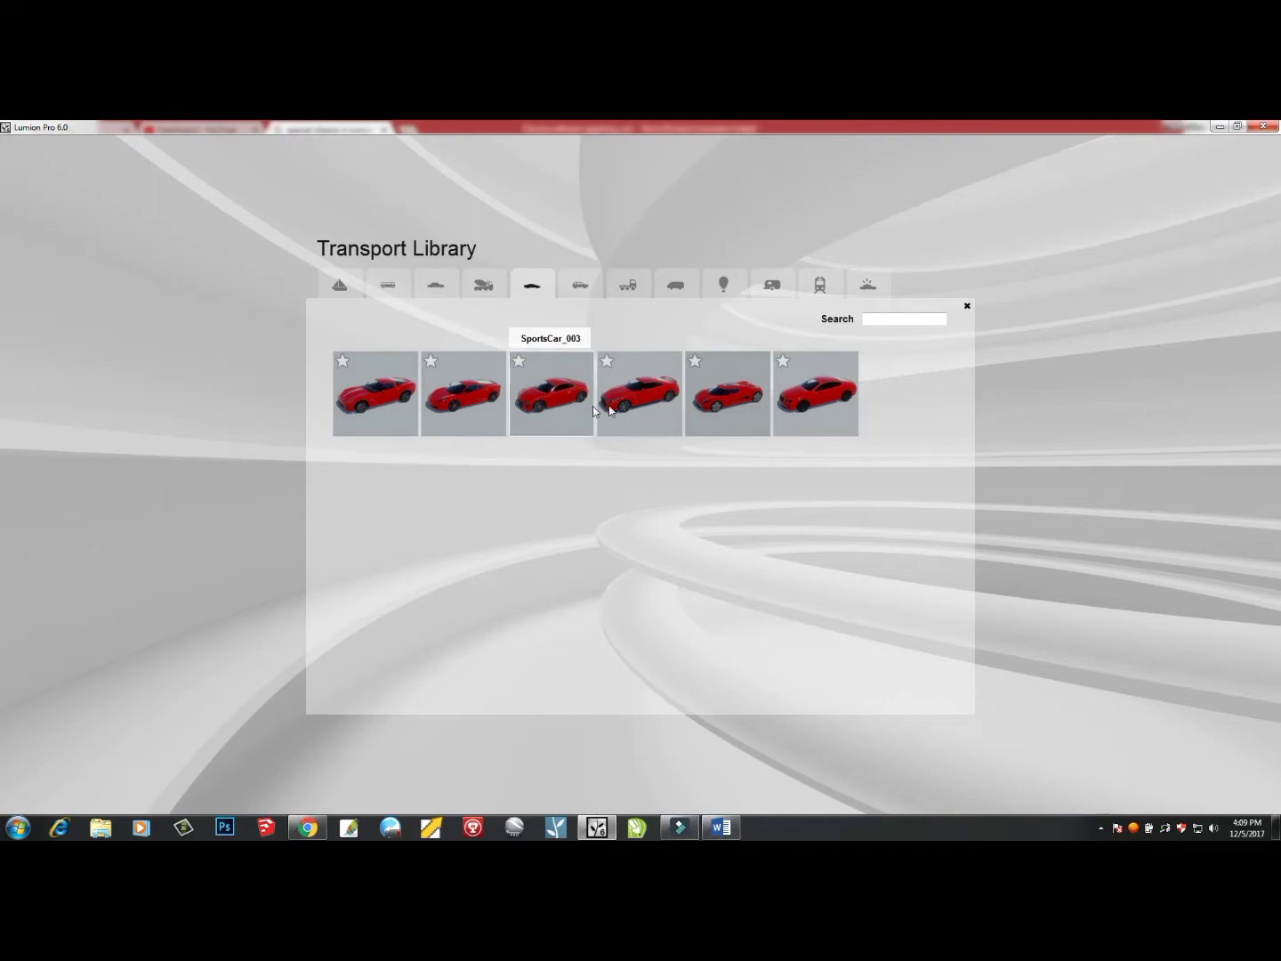
left_click(641, 404)
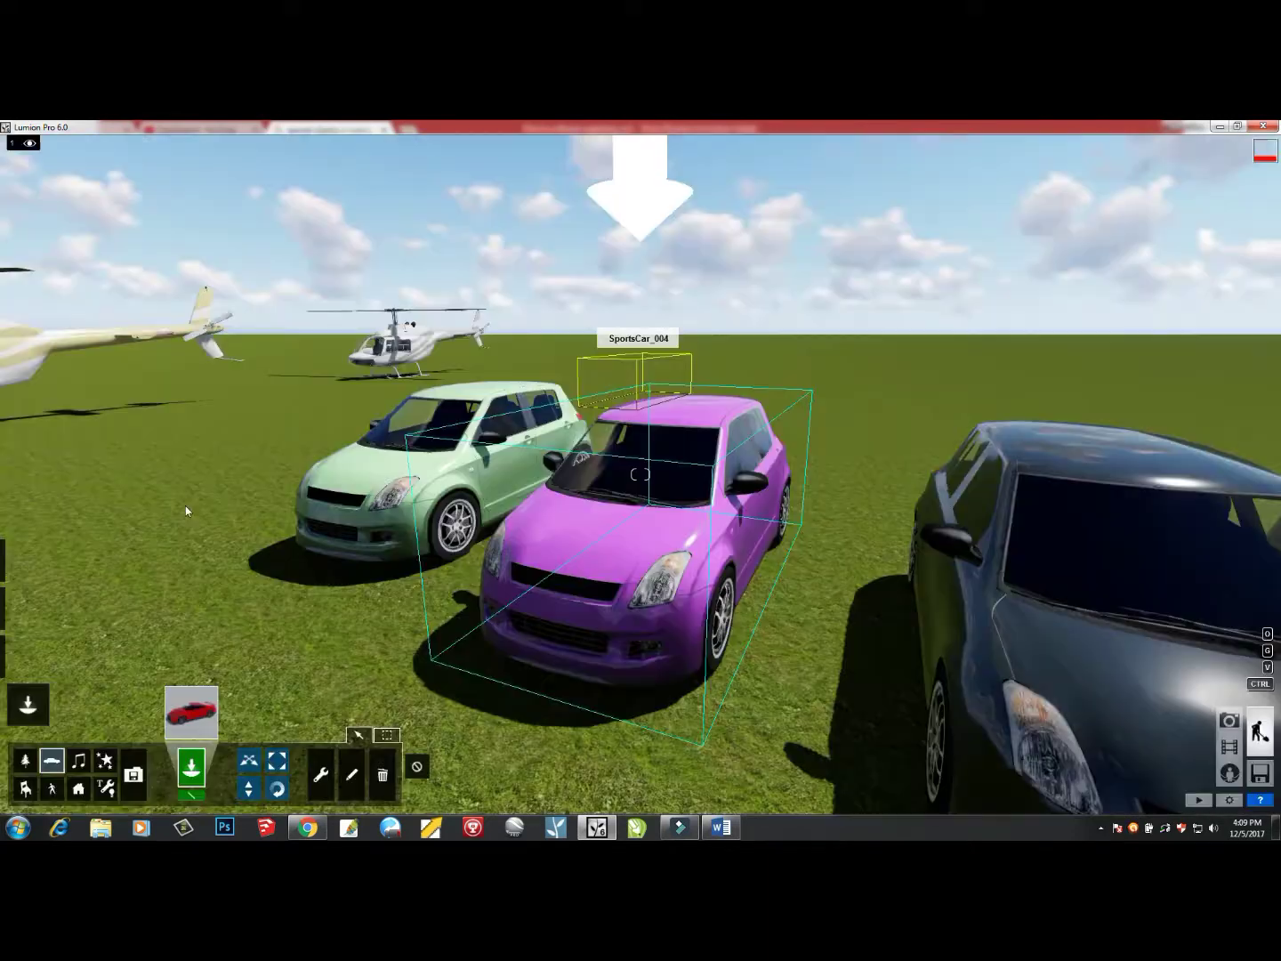
key("s")
key("s")
key("s")
right_click_drag(186, 528, 189, 530)
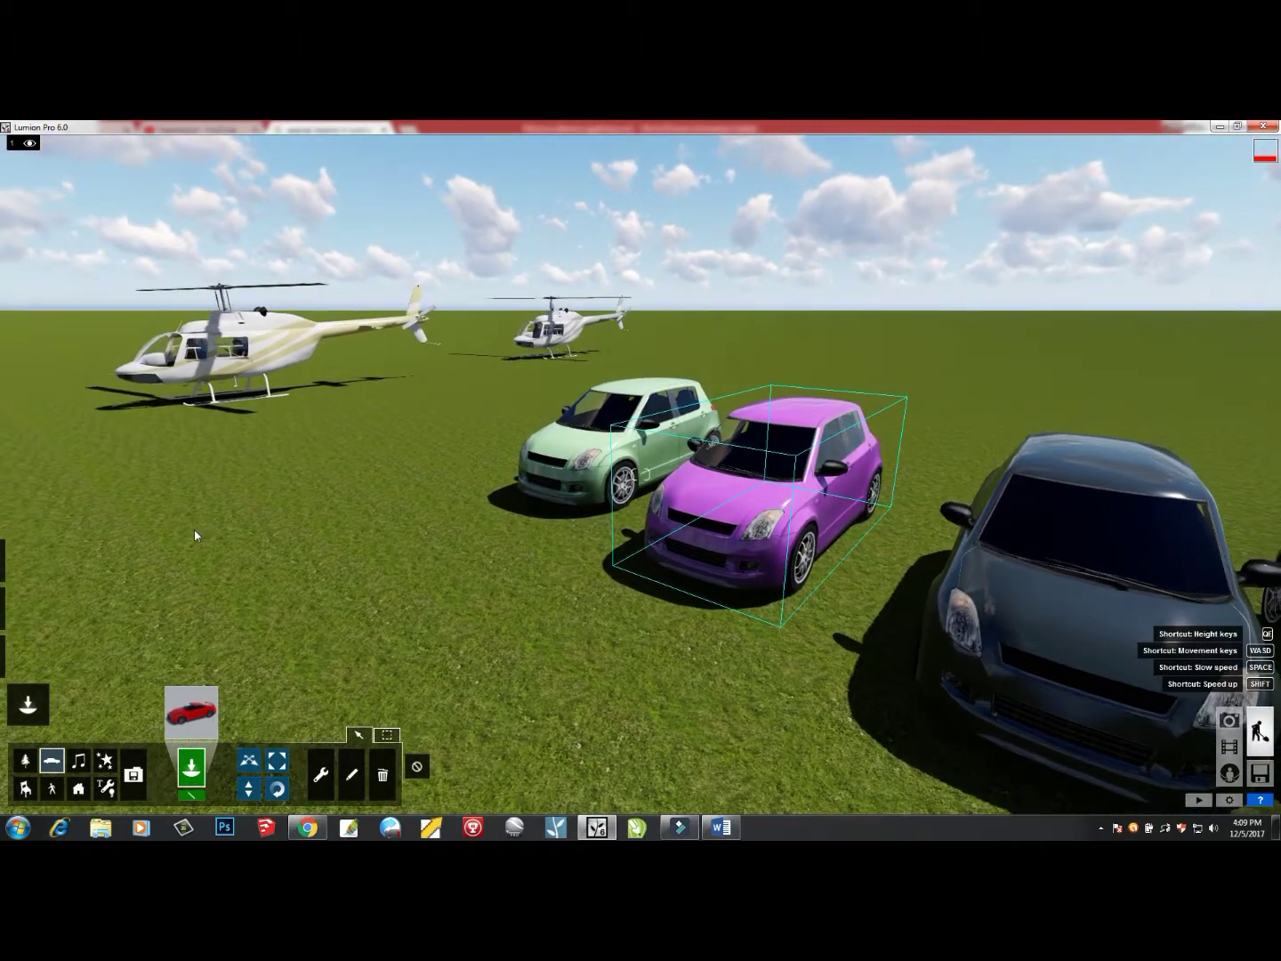
key("s")
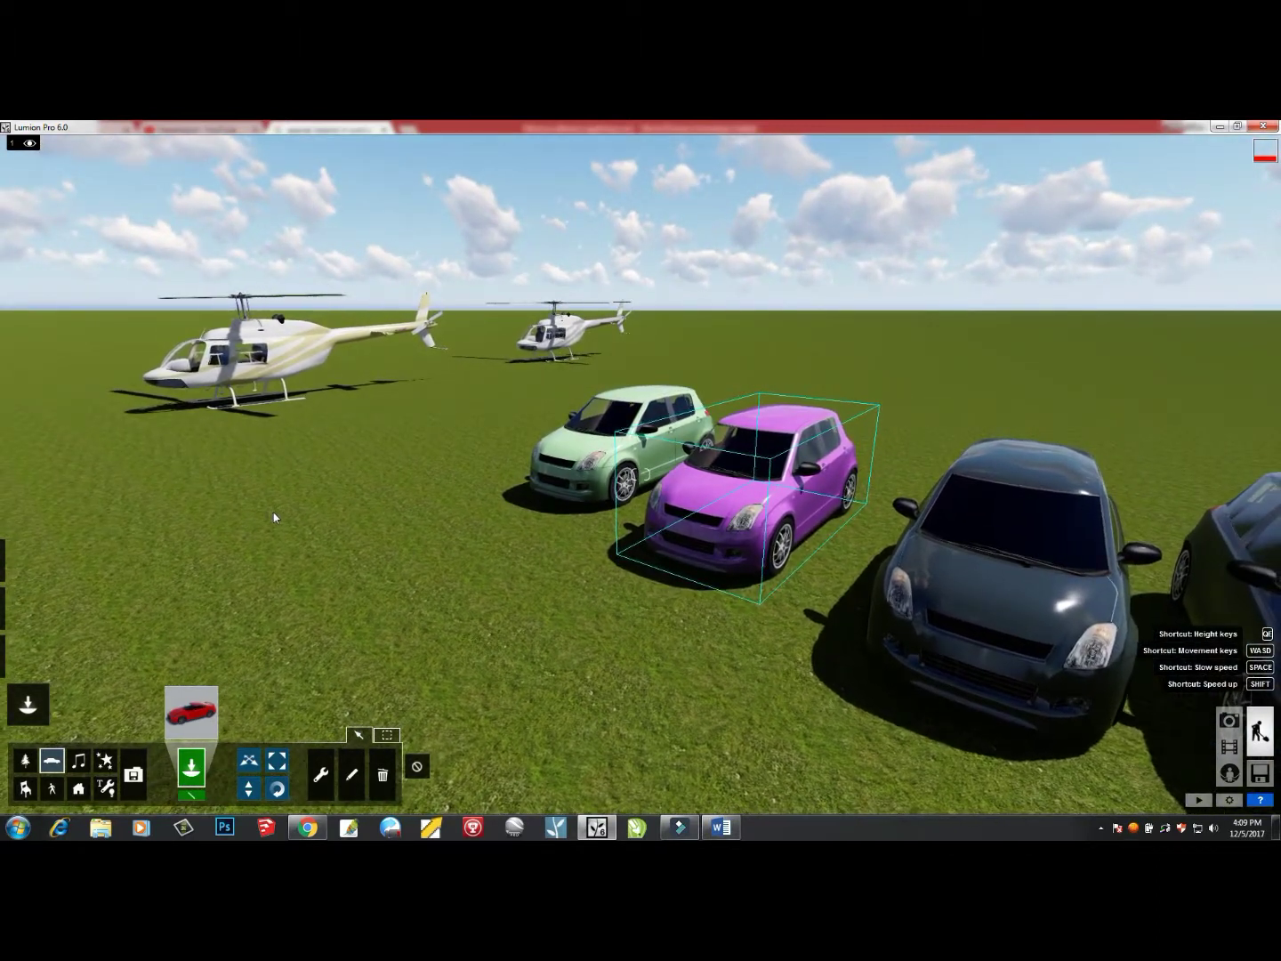
left_click(284, 520)
right_click_drag(287, 517, 320, 532)
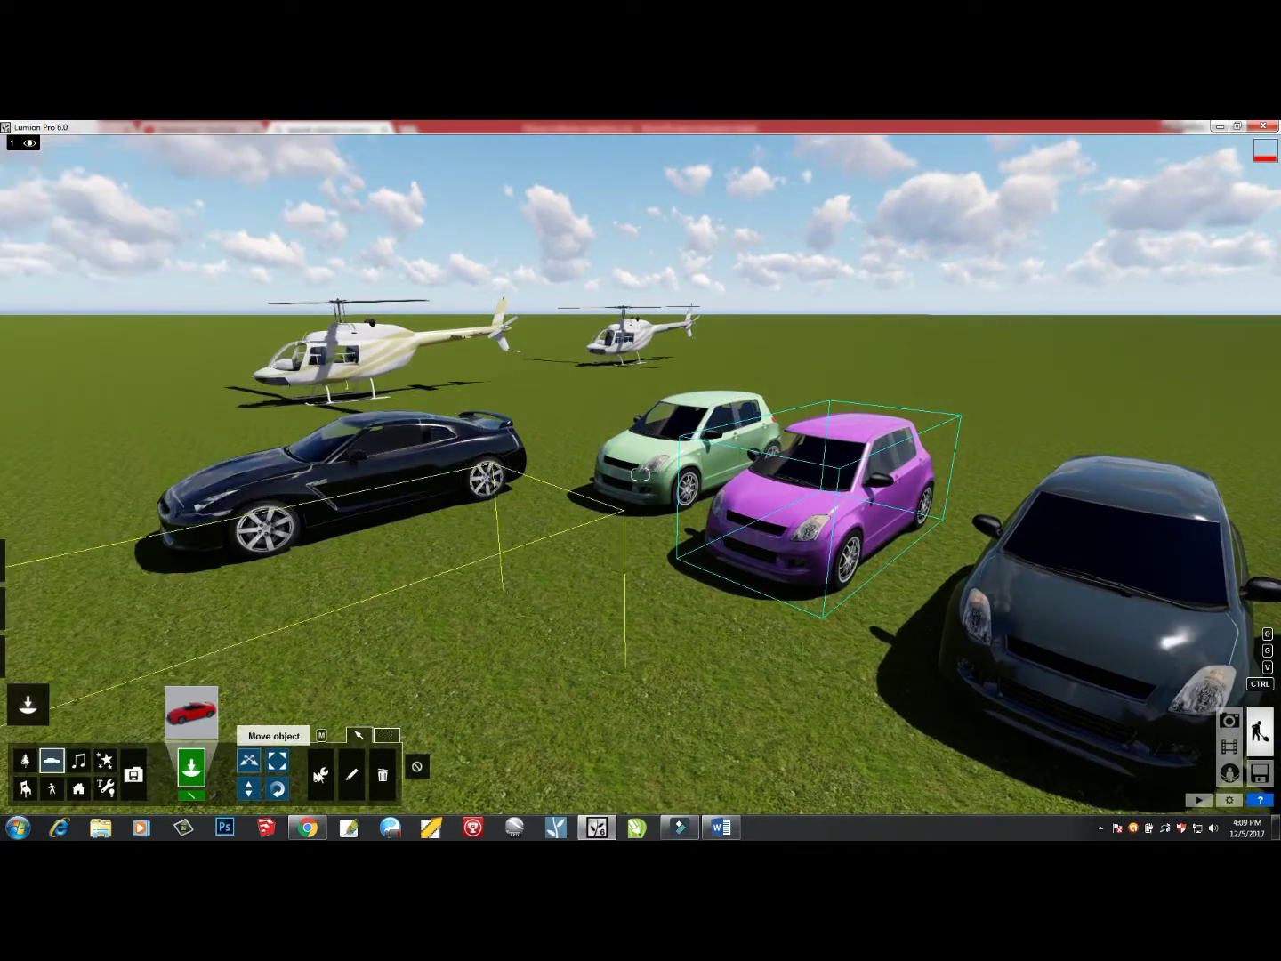
Select the new sports car for property editing, brighten its vehicle colour to full and set it to pinkish red
left_click(352, 774)
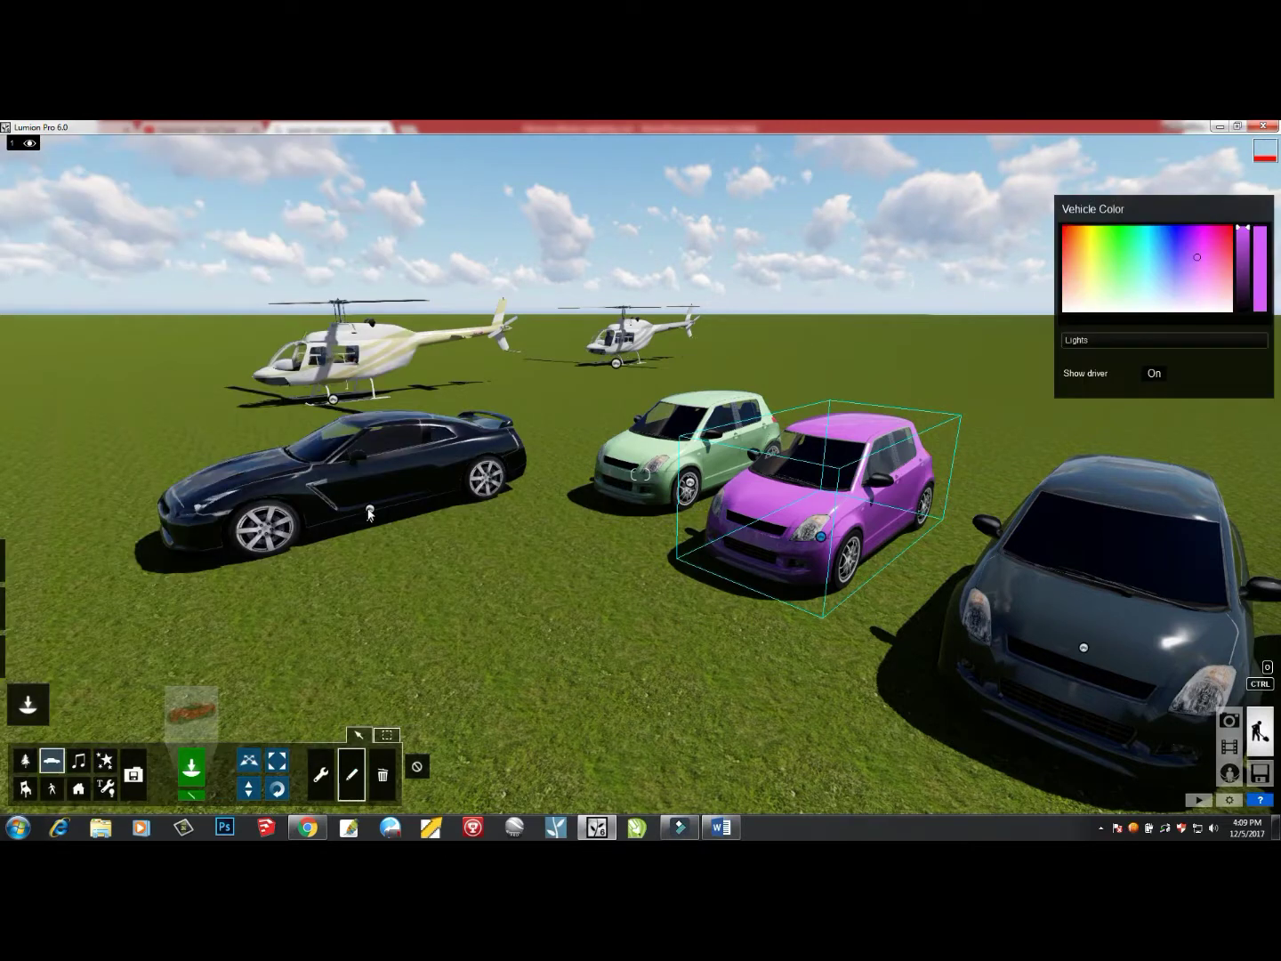
left_click(371, 511)
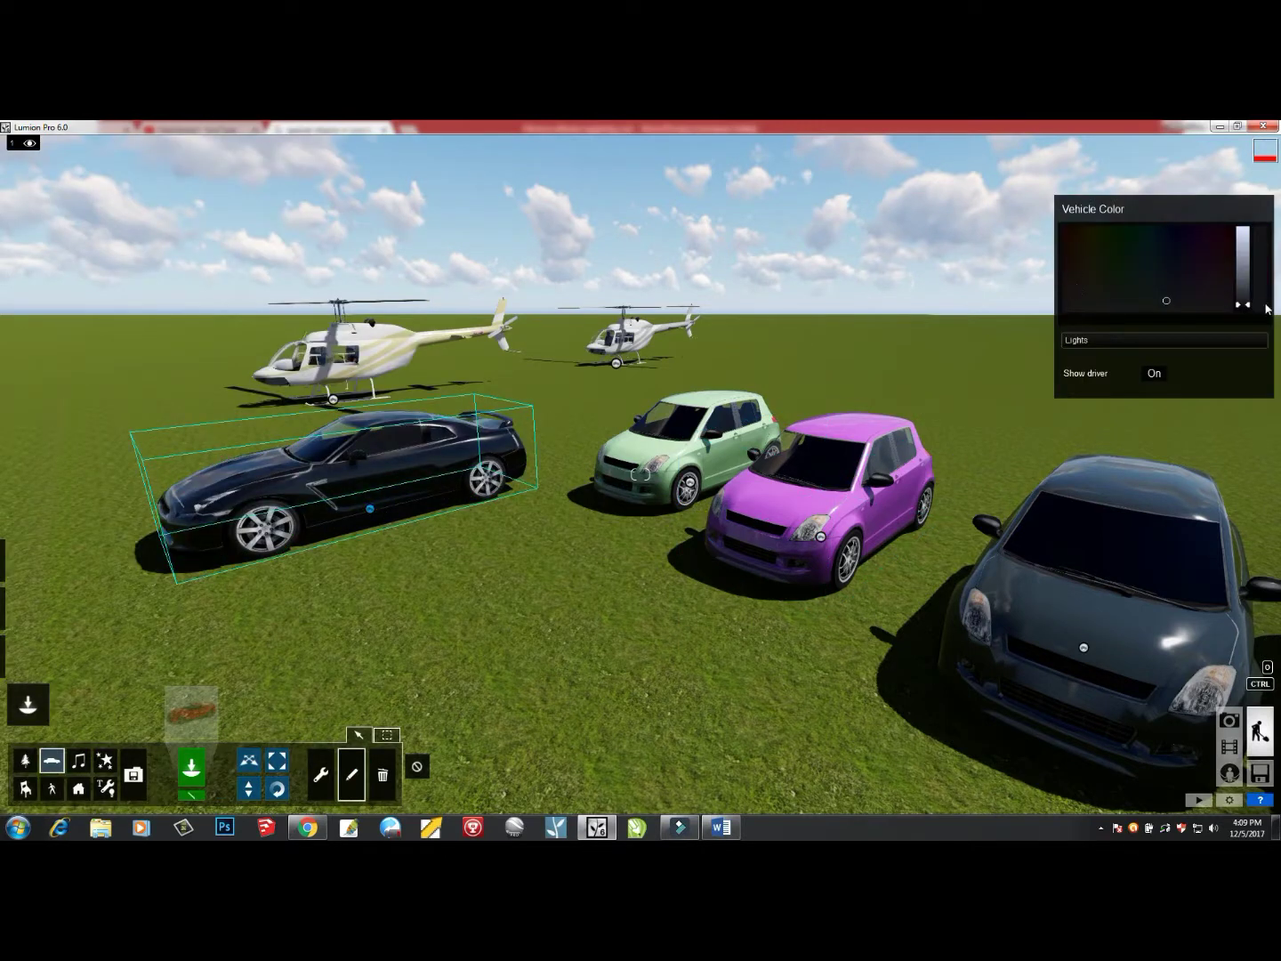
left_click_drag(1253, 268, 1254, 228)
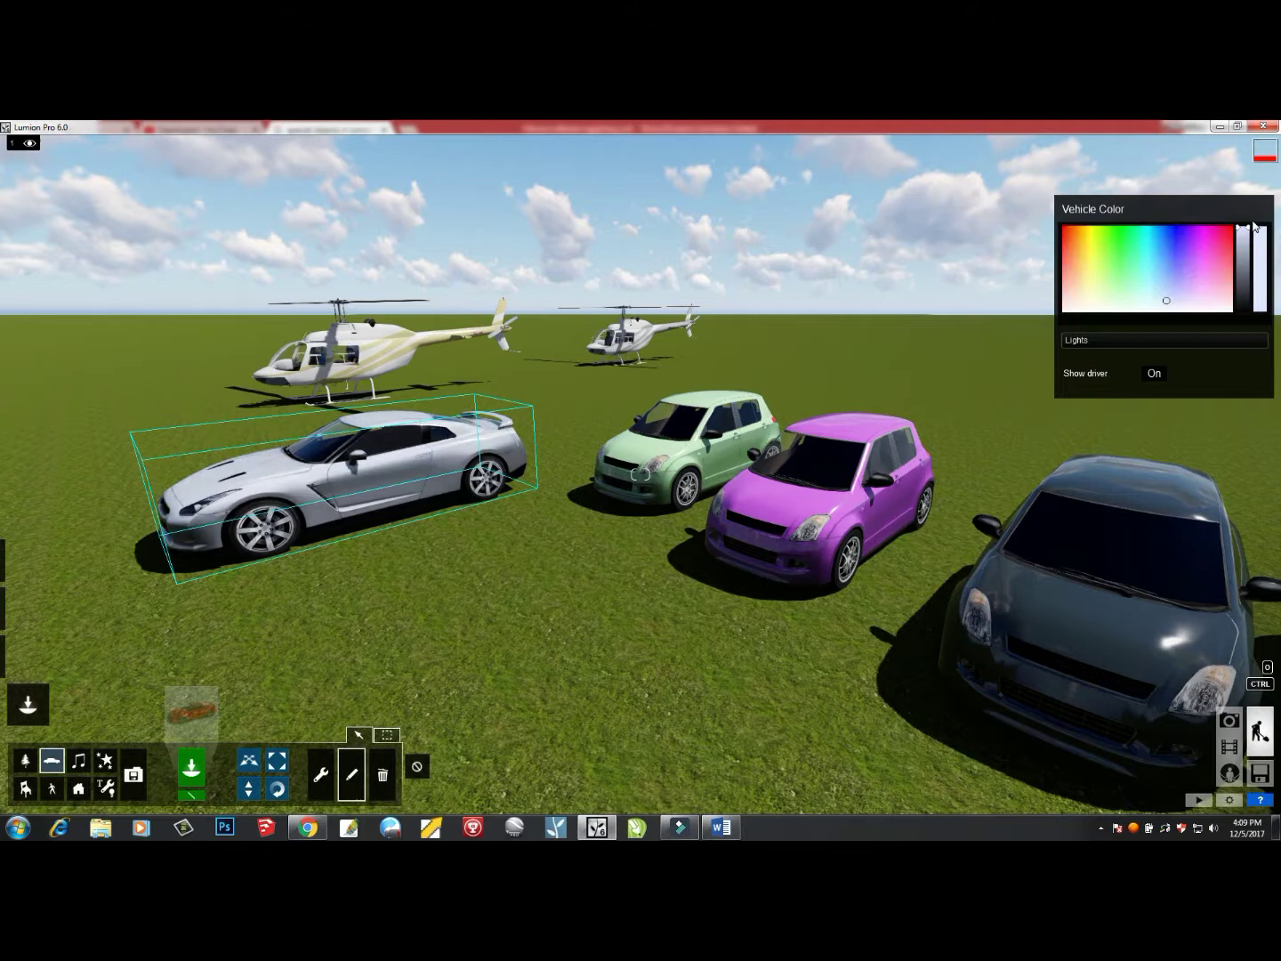
left_click(1219, 252)
mouse_move(1191, 270)
left_mouse_down()
mouse_move(1080, 246)
mouse_move(1101, 236)
mouse_move(1109, 267)
left_mouse_up()
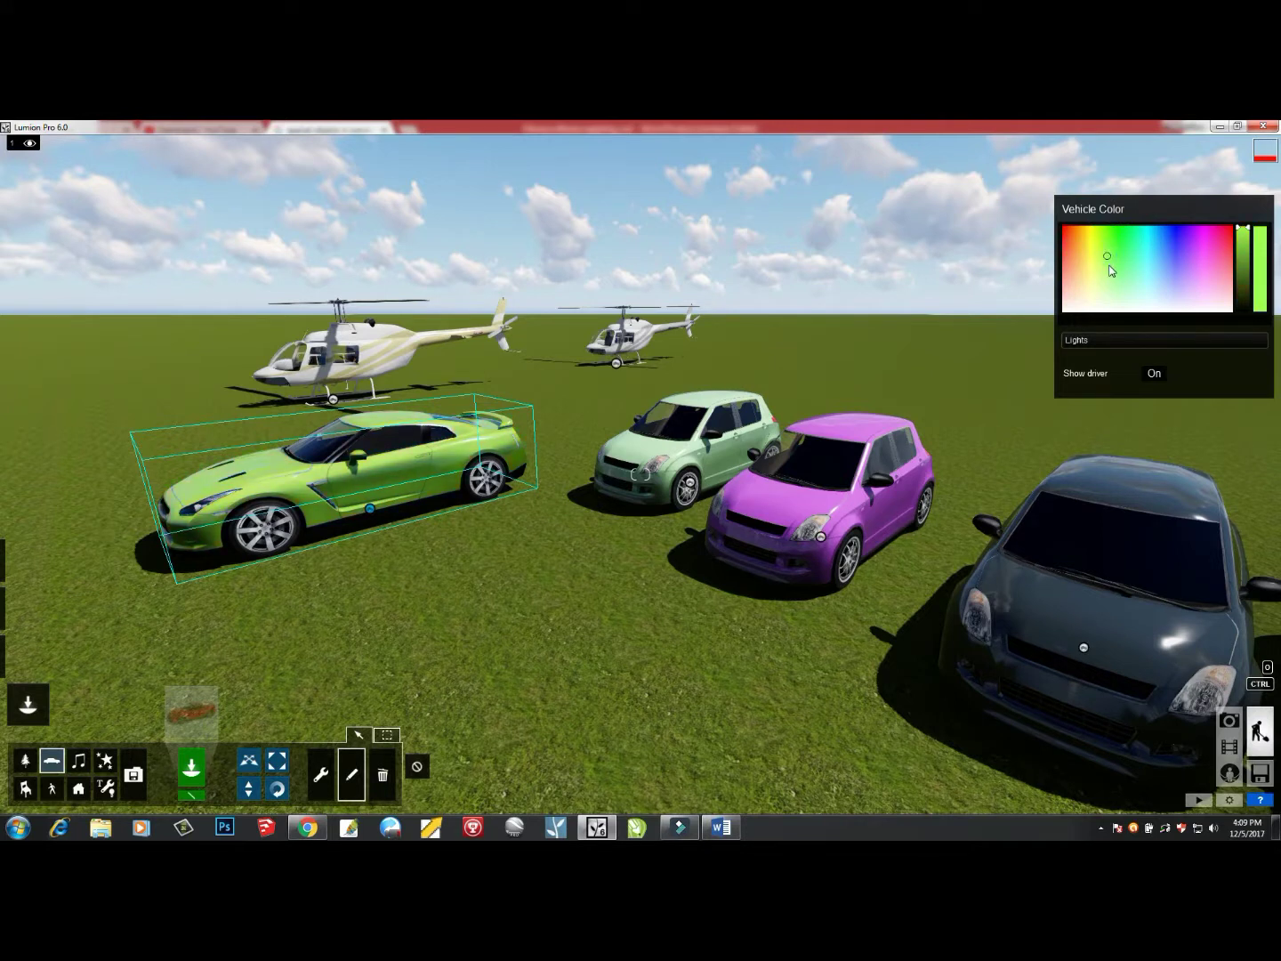
left_click(1223, 234)
Examine the sports car and the row of parked vehicles from several angles and approach the nearer helicopter
right_click_drag(468, 474, 418, 483)
key("ctrl")
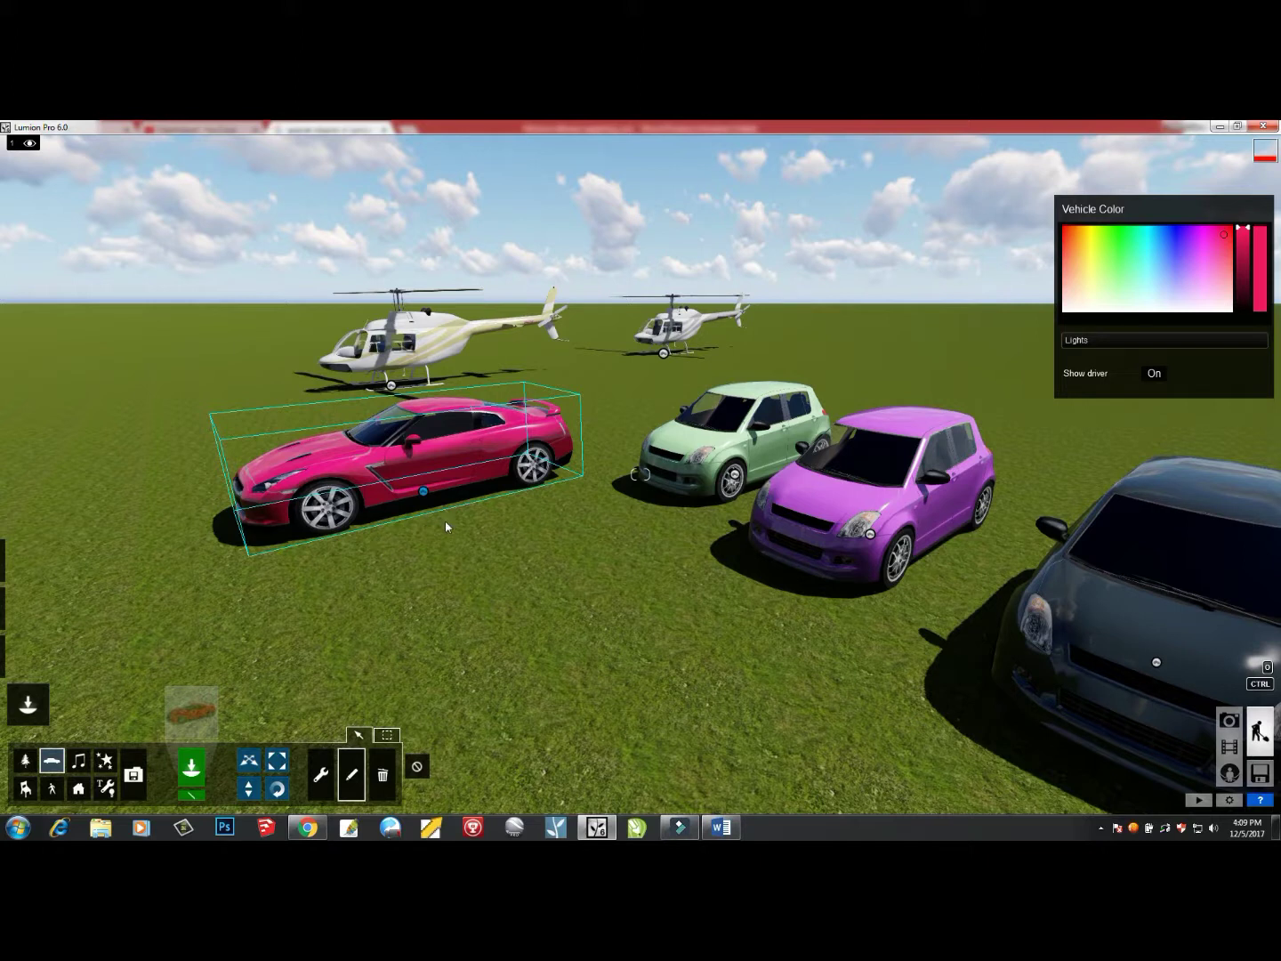
key("a")
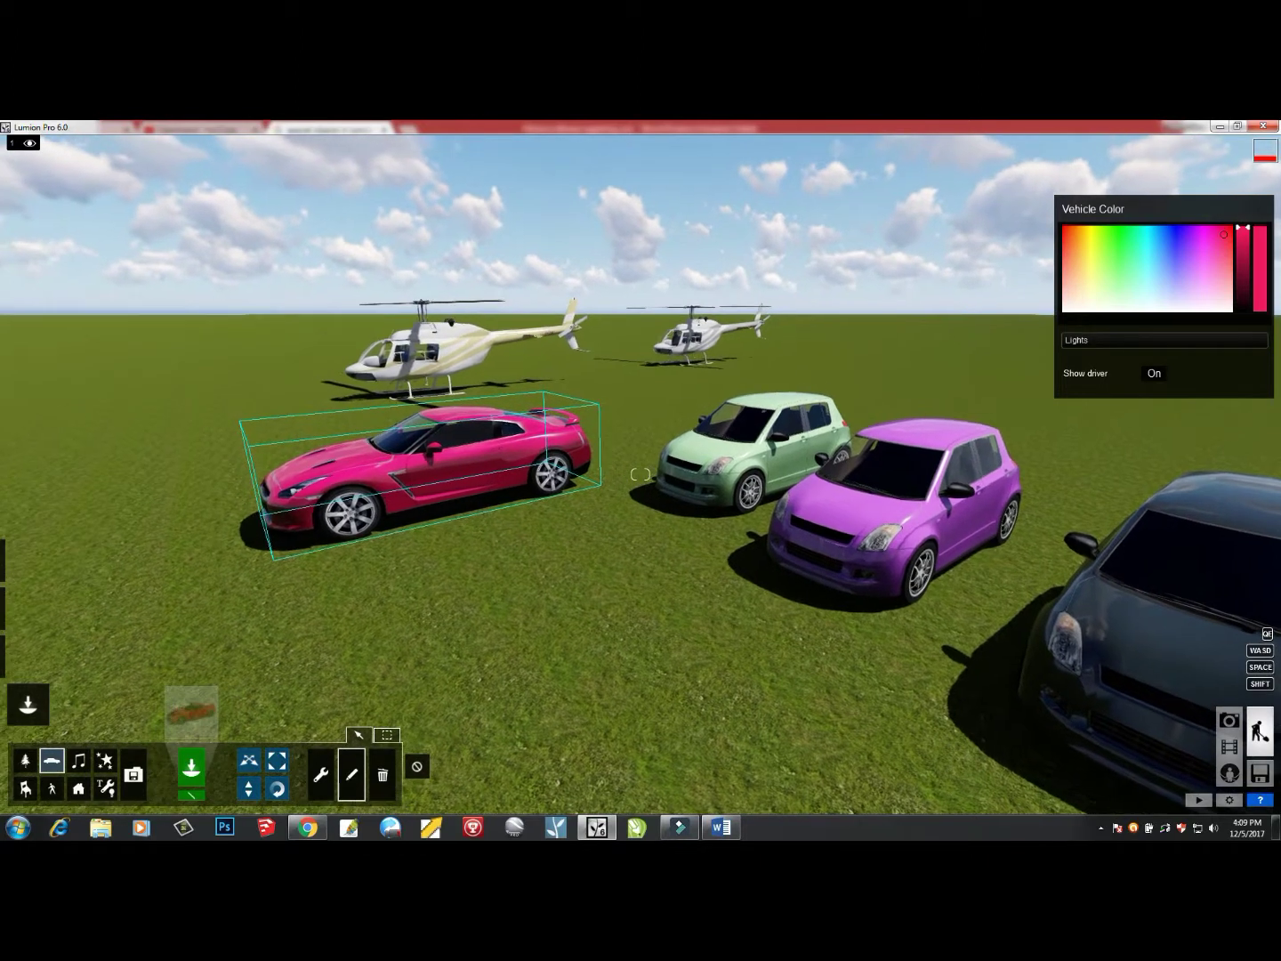
right_click_drag(480, 516, 351, 433)
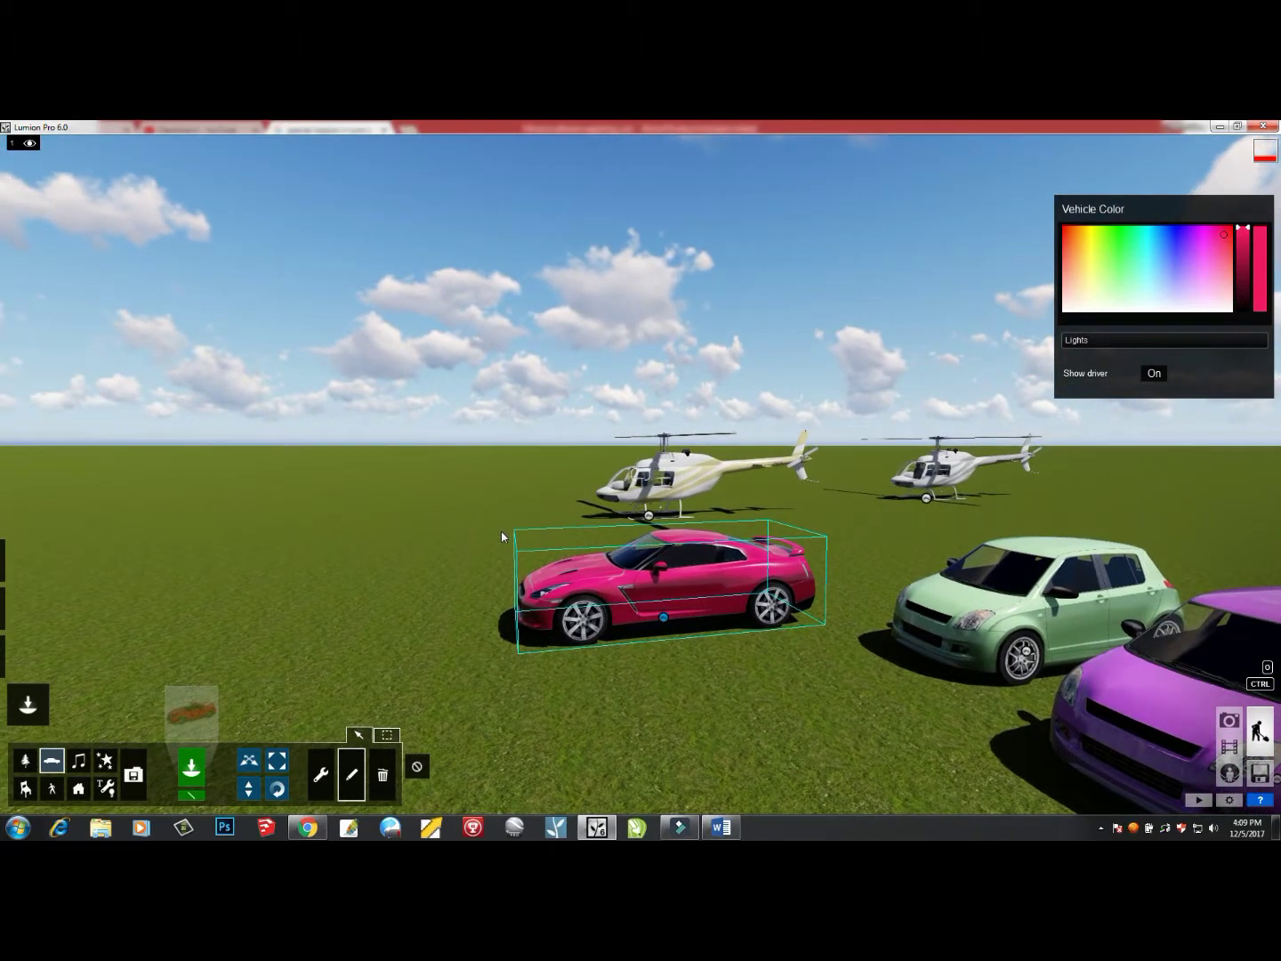
key("a")
right_click_drag(541, 514, 911, 445)
key("a")
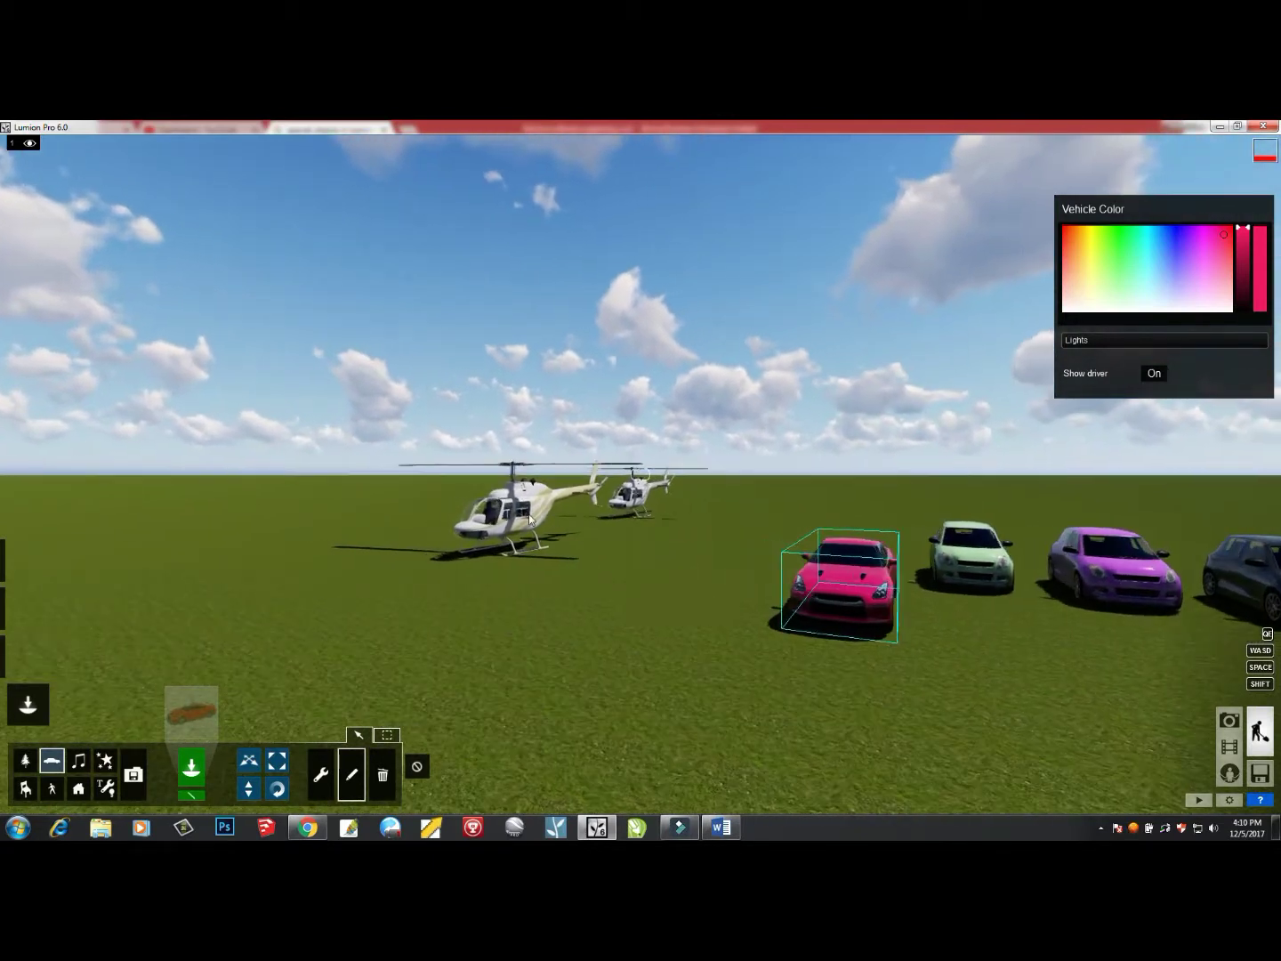
key("a")
right_click_drag(529, 514, 452, 540)
right_click_drag(575, 495, 551, 512)
key("w")
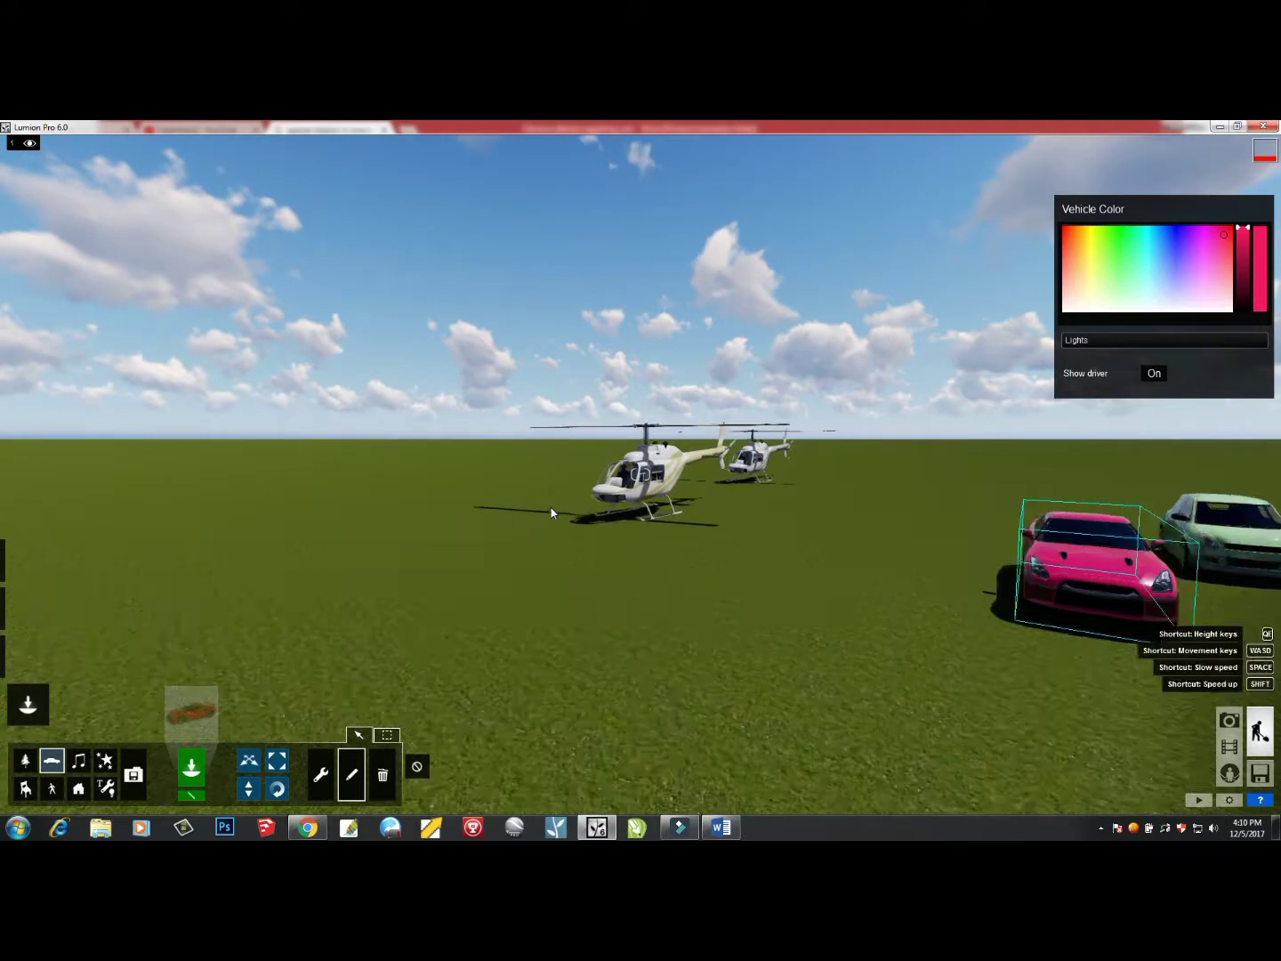
key("w")
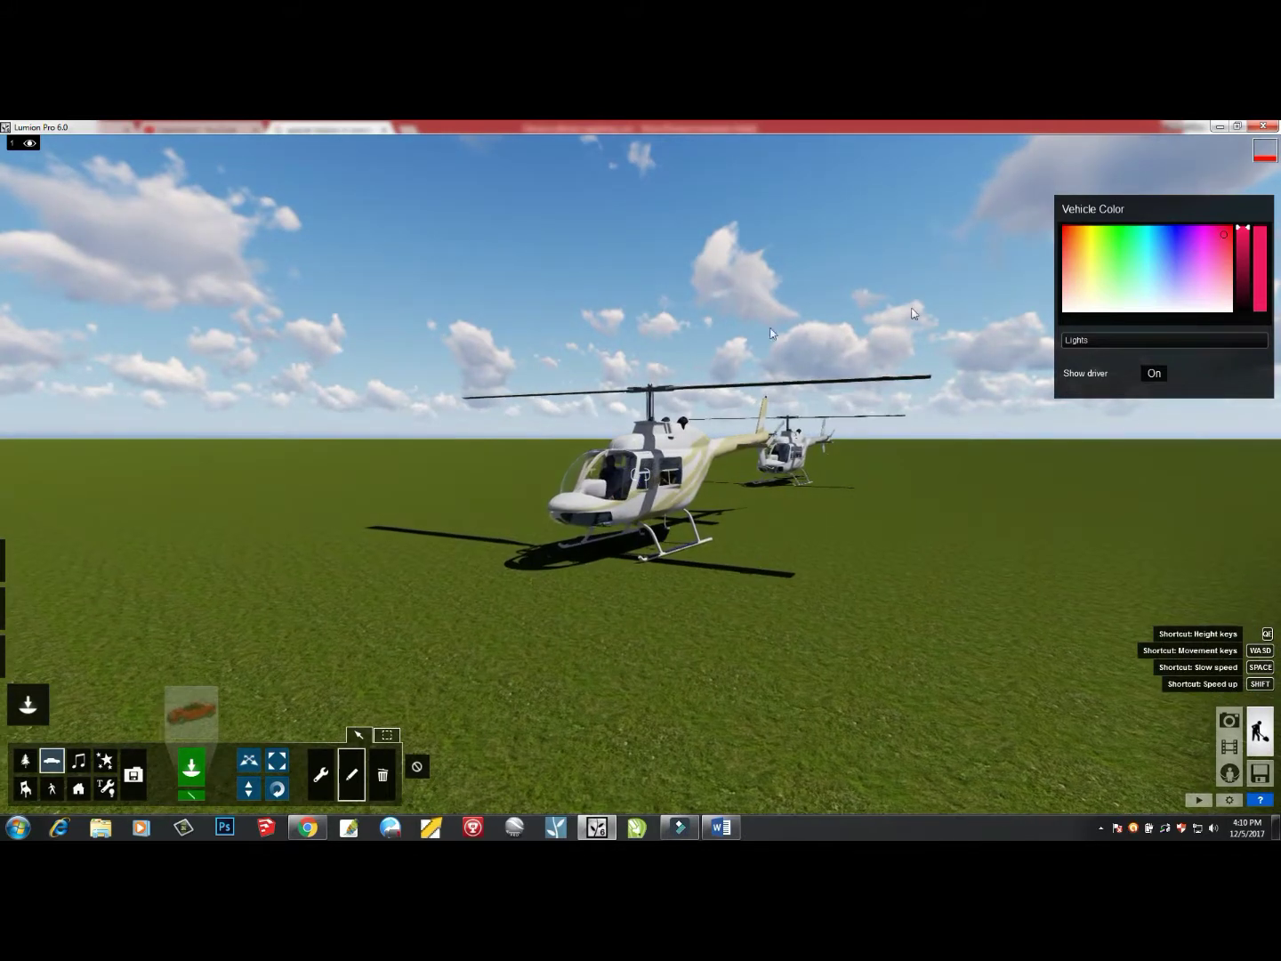
Select the nearer helicopter with the pale yellow stripes, try several vehicle colours and set it to deep blue
left_click(632, 549)
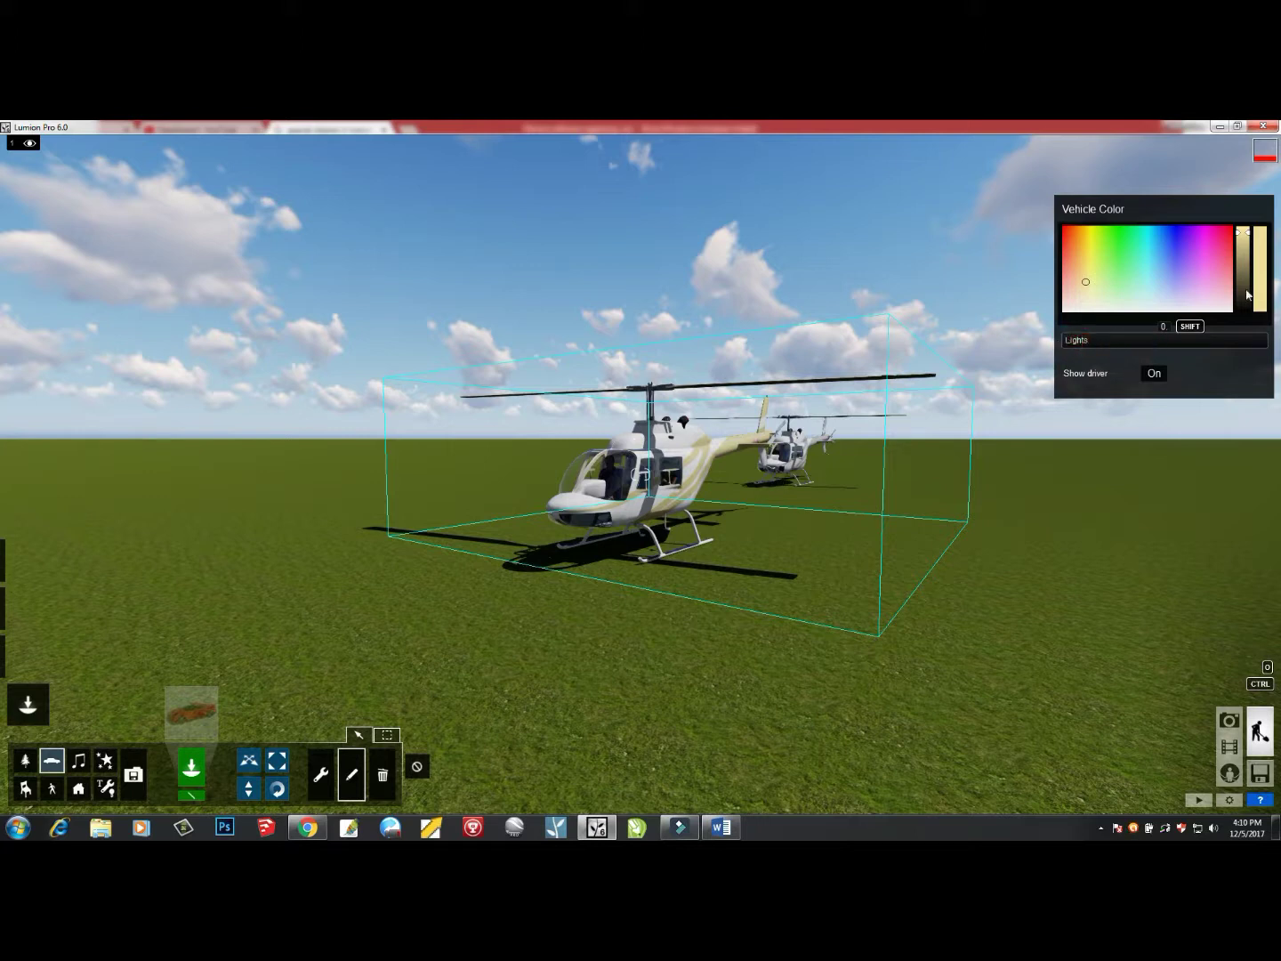
left_click(1206, 253)
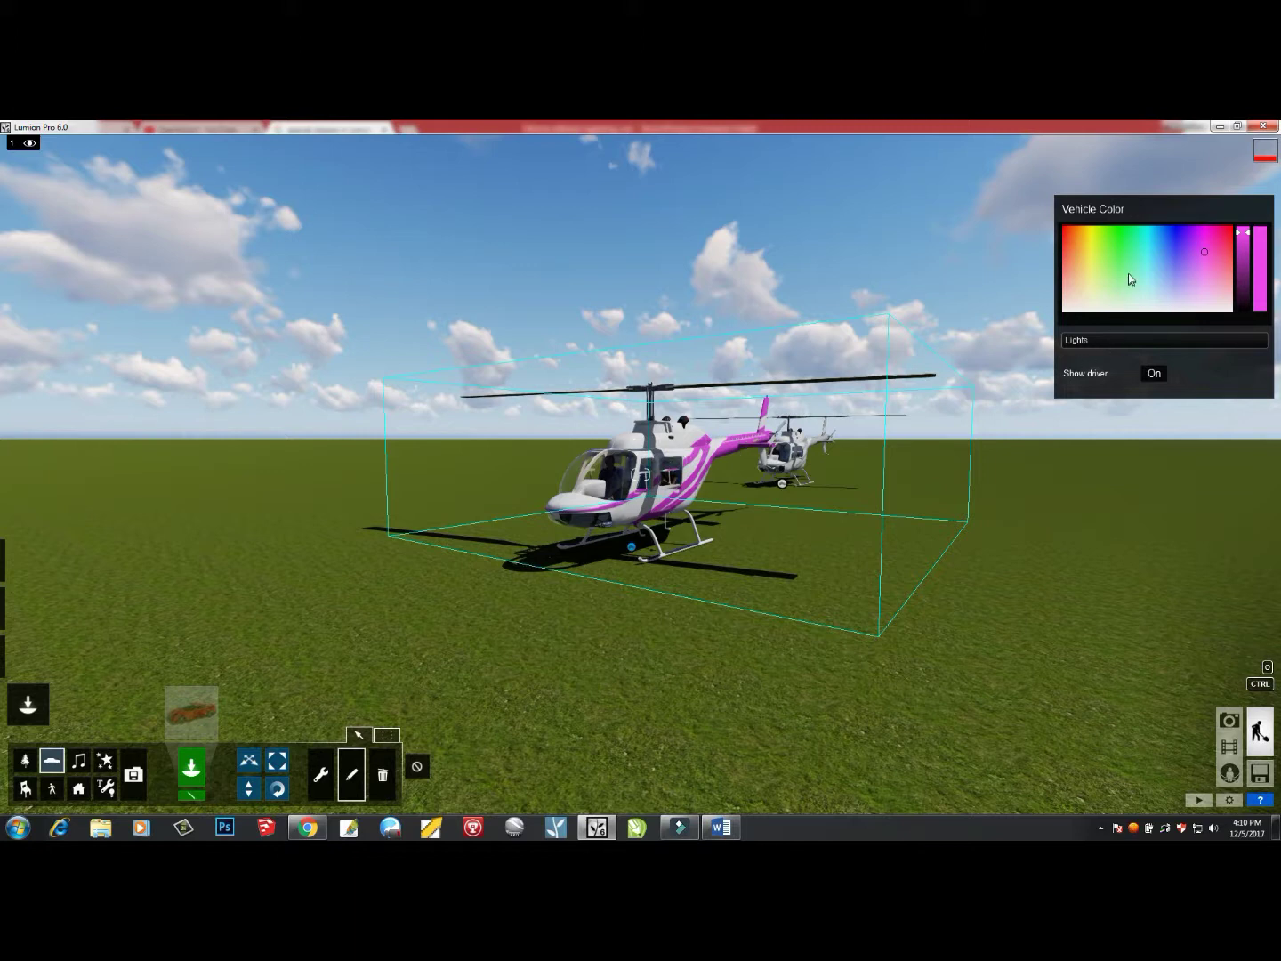
left_click(1092, 265)
left_click(1085, 250)
left_click(1076, 280)
left_click(1102, 301)
mouse_move(1110, 303)
left_mouse_down()
mouse_move(1144, 276)
mouse_move(1142, 254)
mouse_move(1210, 252)
mouse_move(1215, 278)
mouse_move(1200, 296)
mouse_move(1175, 227)
left_mouse_up()
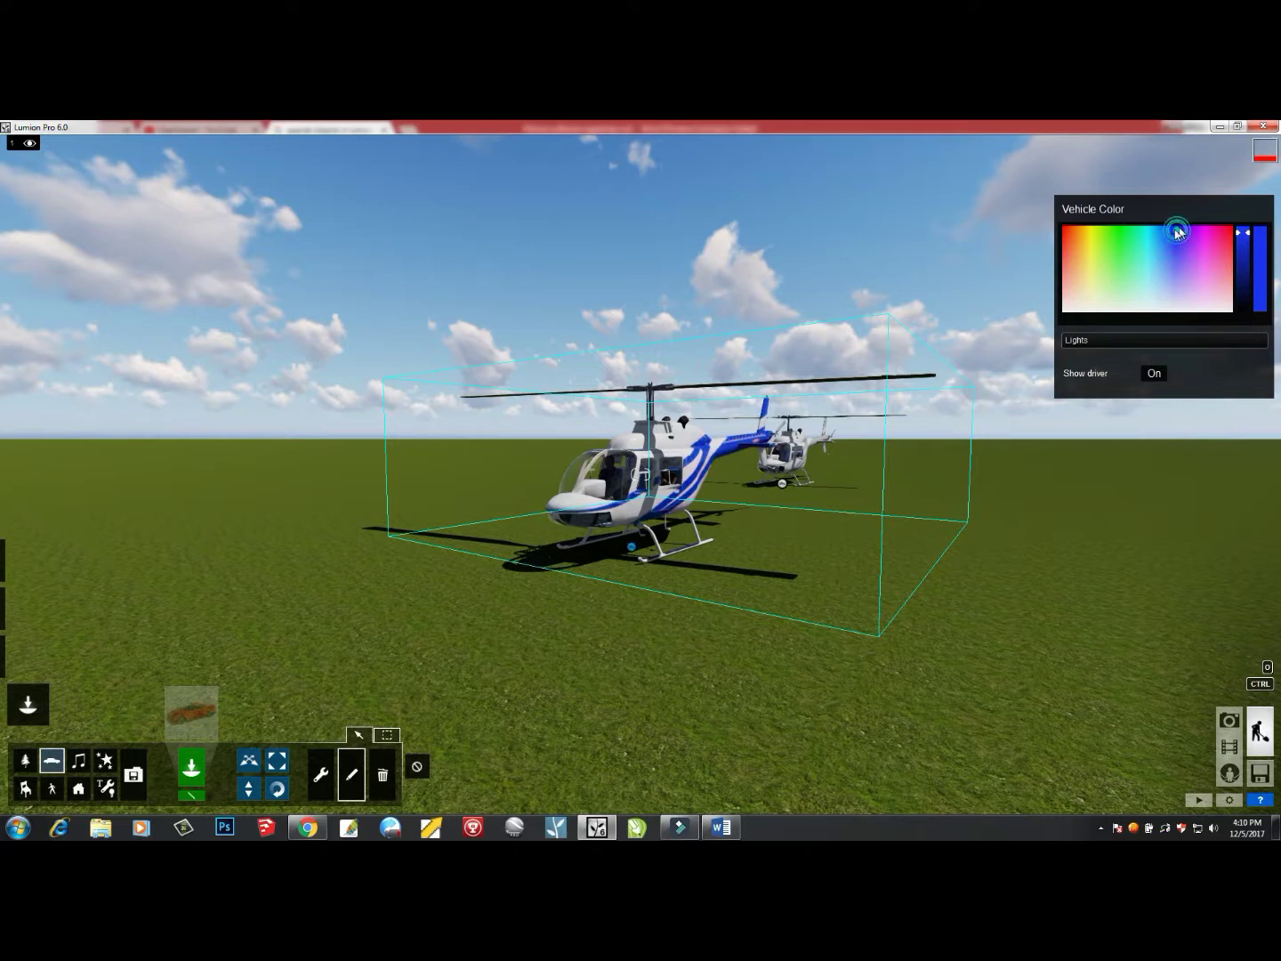
Turn the scene's sun direction to the southeast and lower the sun to just above the horizon
mouse_move(693, 453)
right_mouse_down()
mouse_move(624, 461)
mouse_move(673, 463)
right_mouse_up()
key("w")
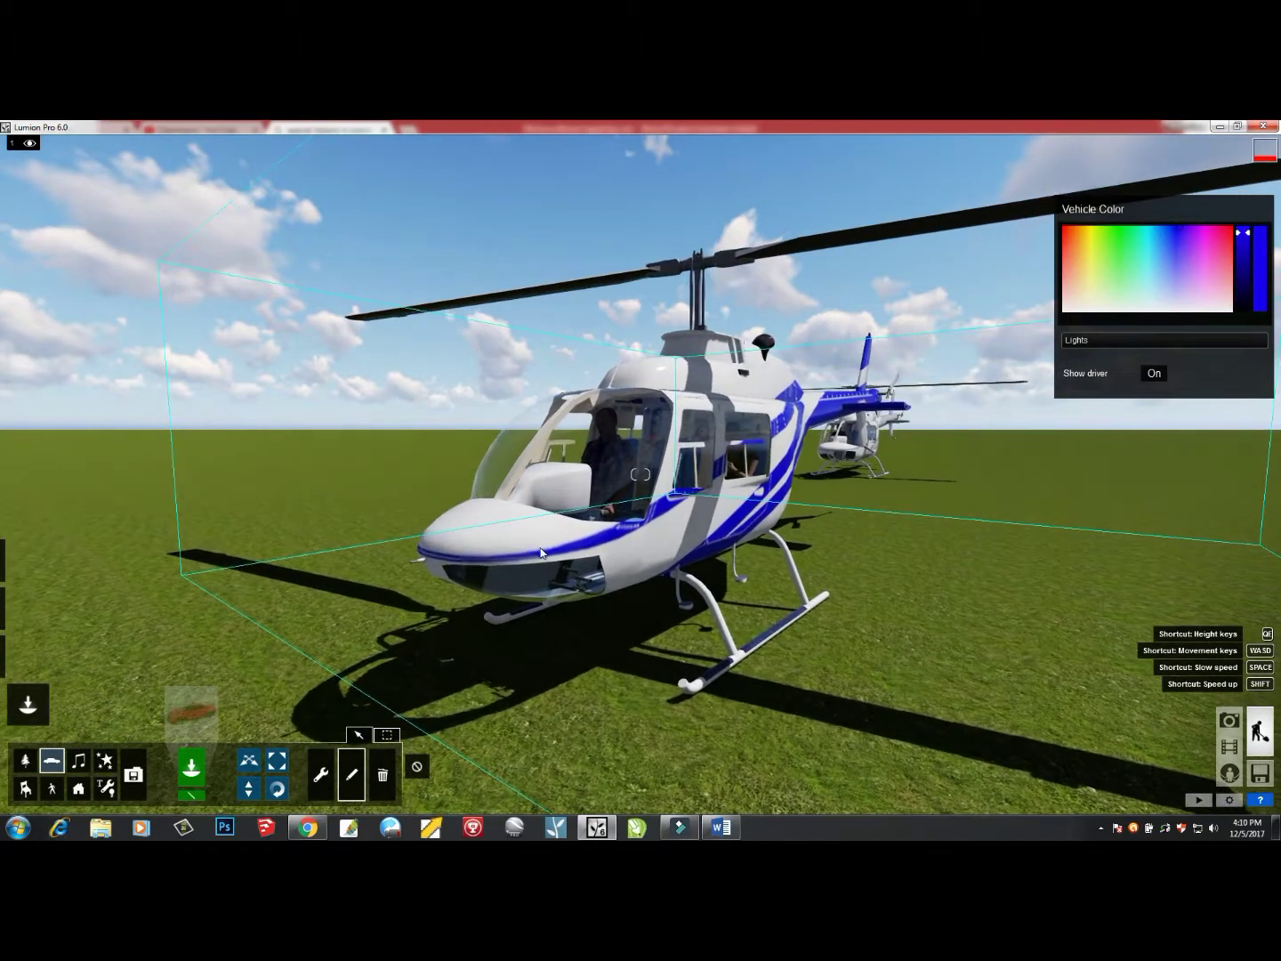
left_click(29, 561)
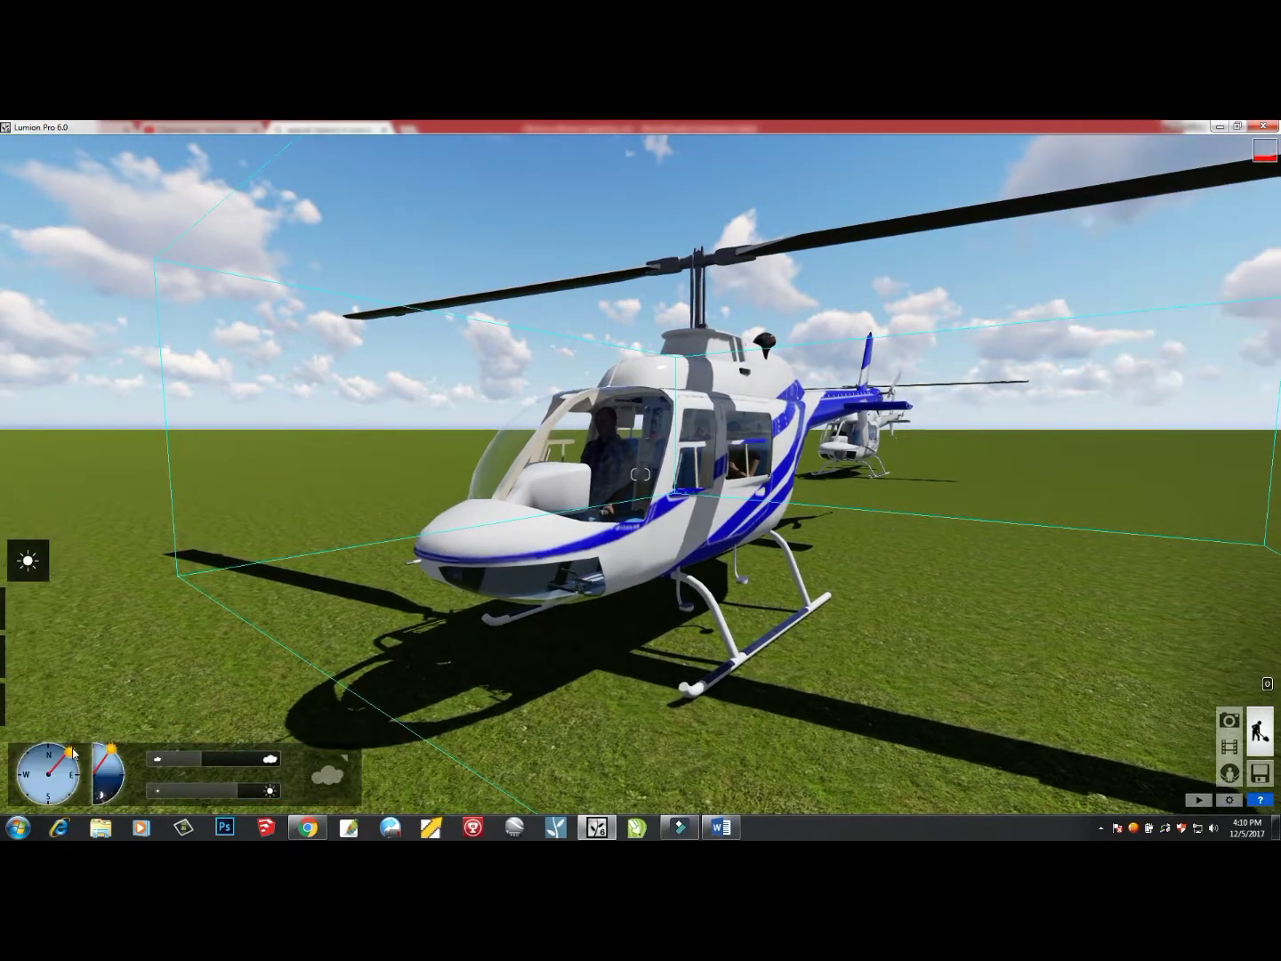
mouse_move(81, 774)
left_mouse_down()
mouse_move(66, 820)
mouse_move(44, 816)
mouse_move(125, 767)
mouse_move(131, 775)
left_mouse_up()
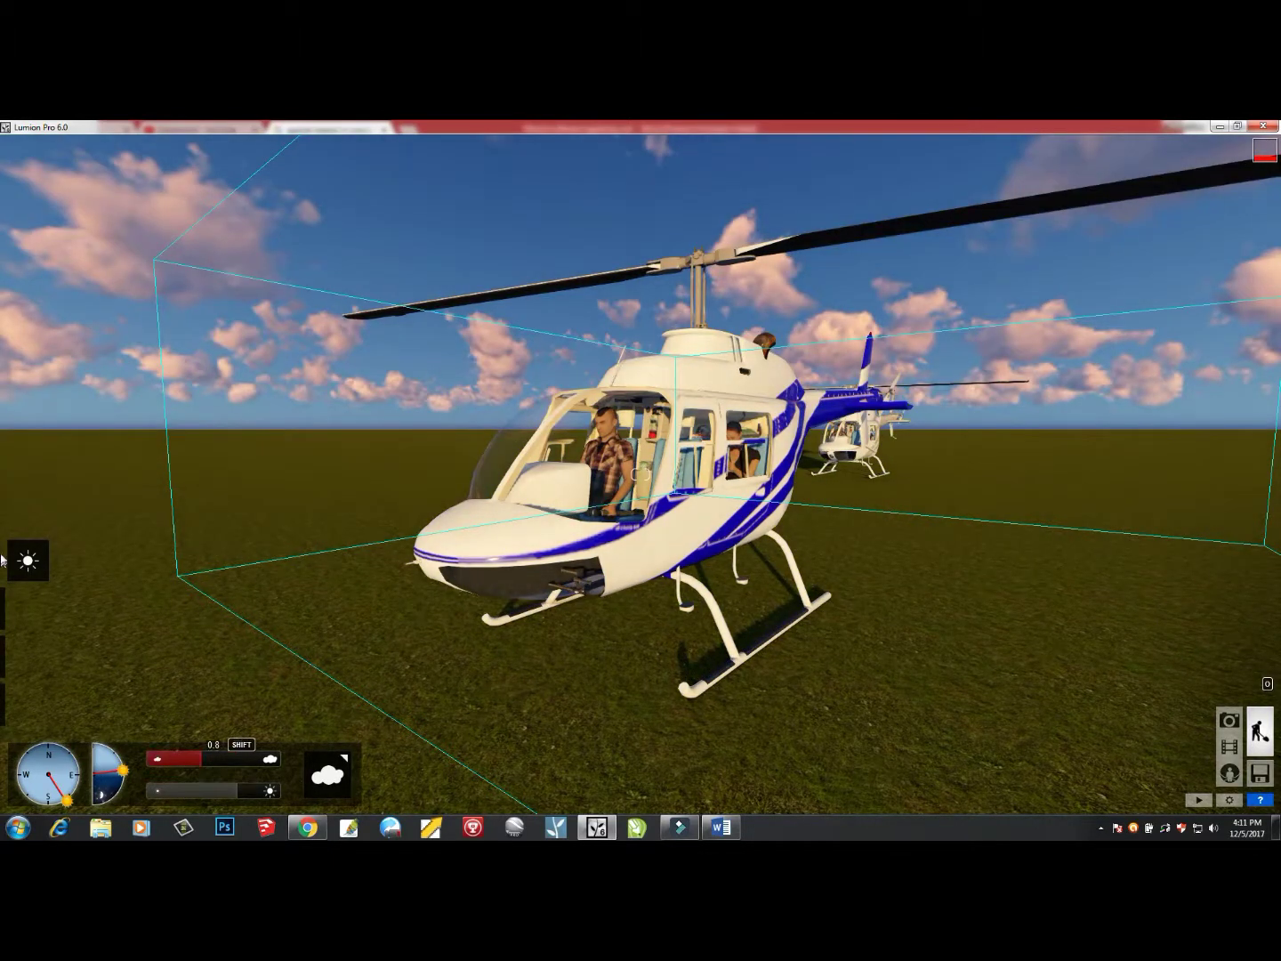
Return to object editing and switch the blue-striped helicopter's Show driver option off and back on
mouse_move(11, 620)
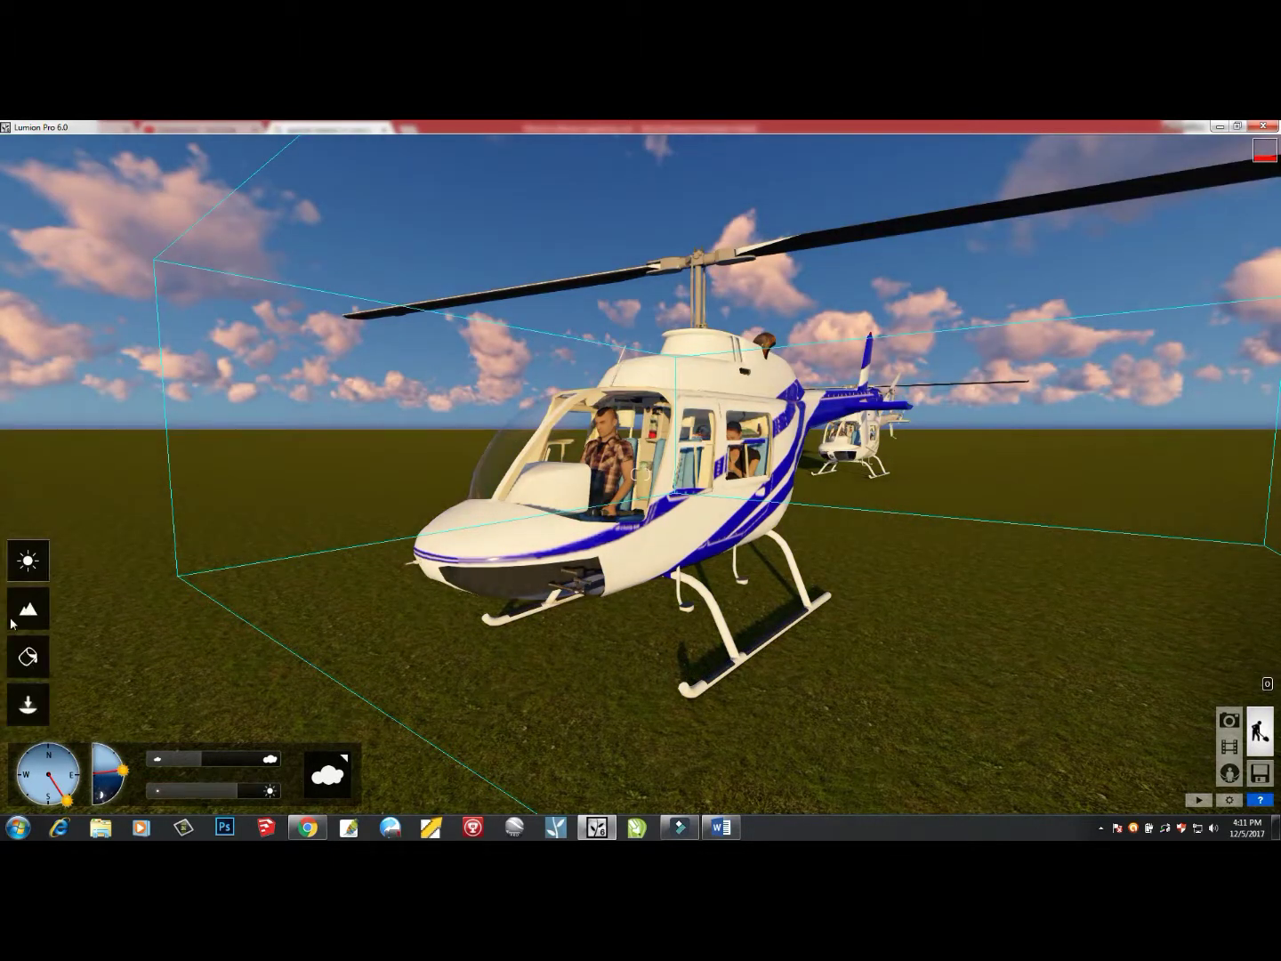
left_click(28, 703)
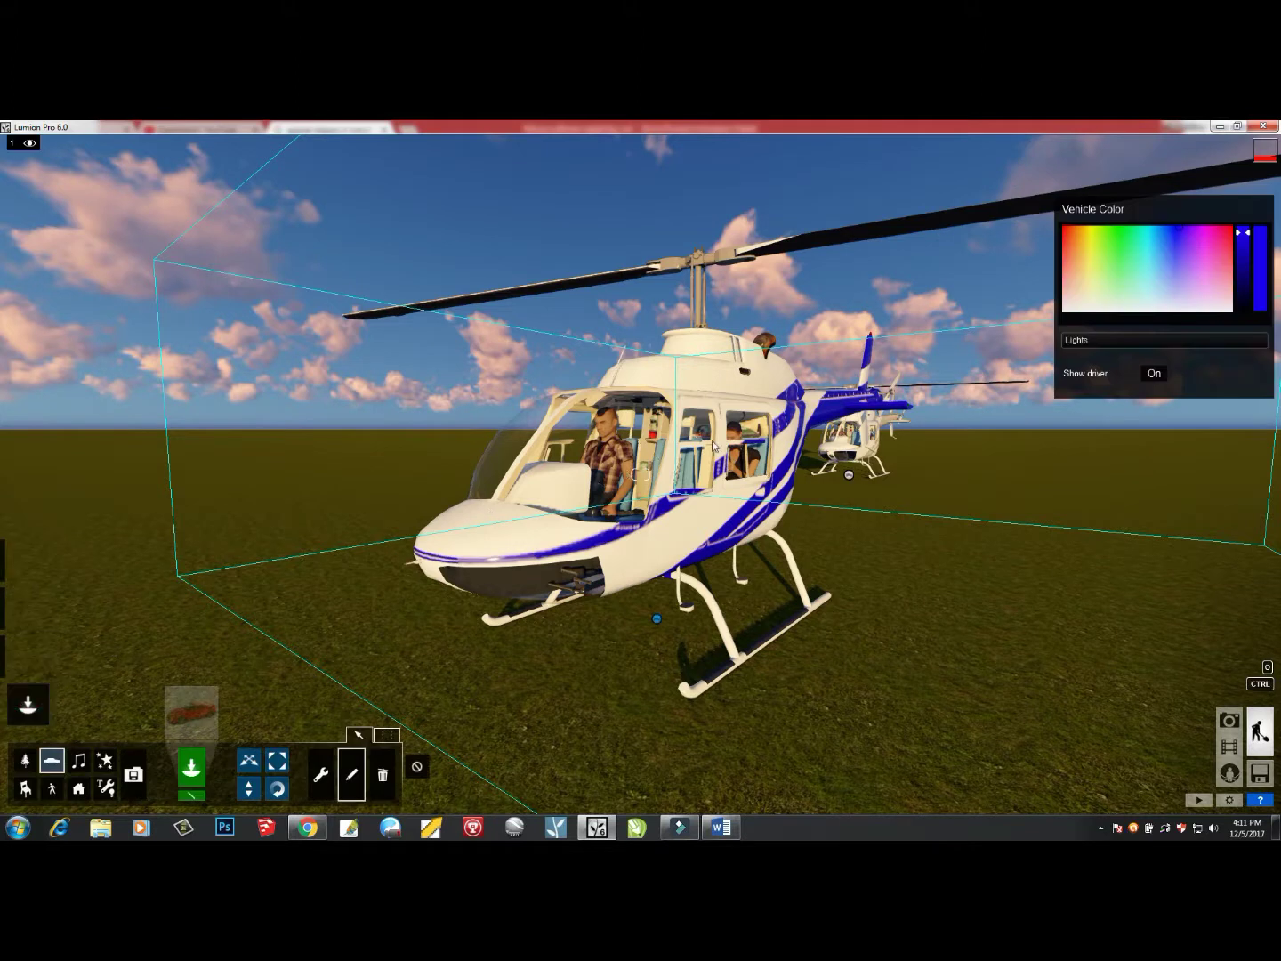
left_click(1164, 372)
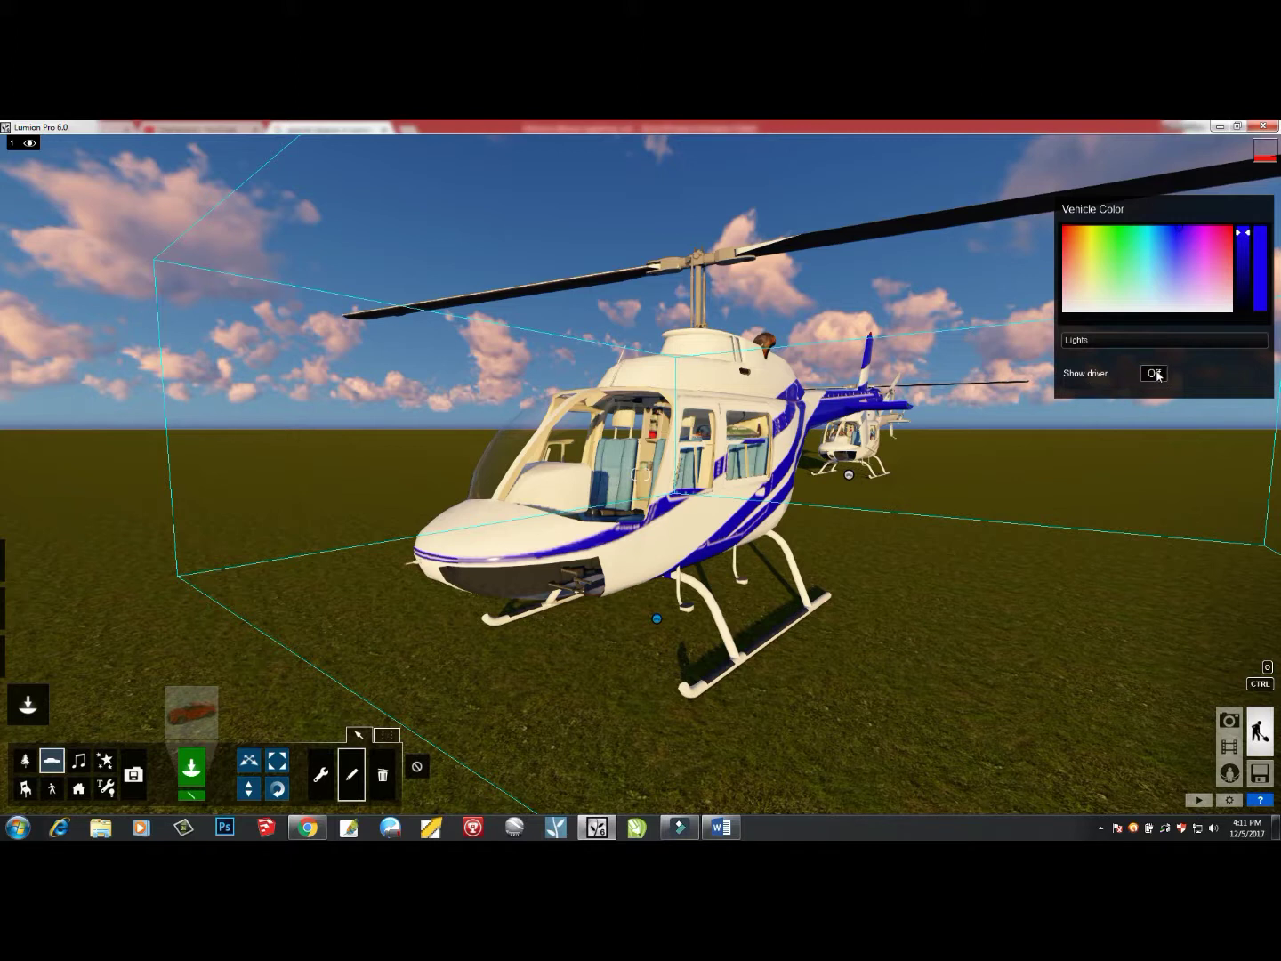
left_click(1158, 374)
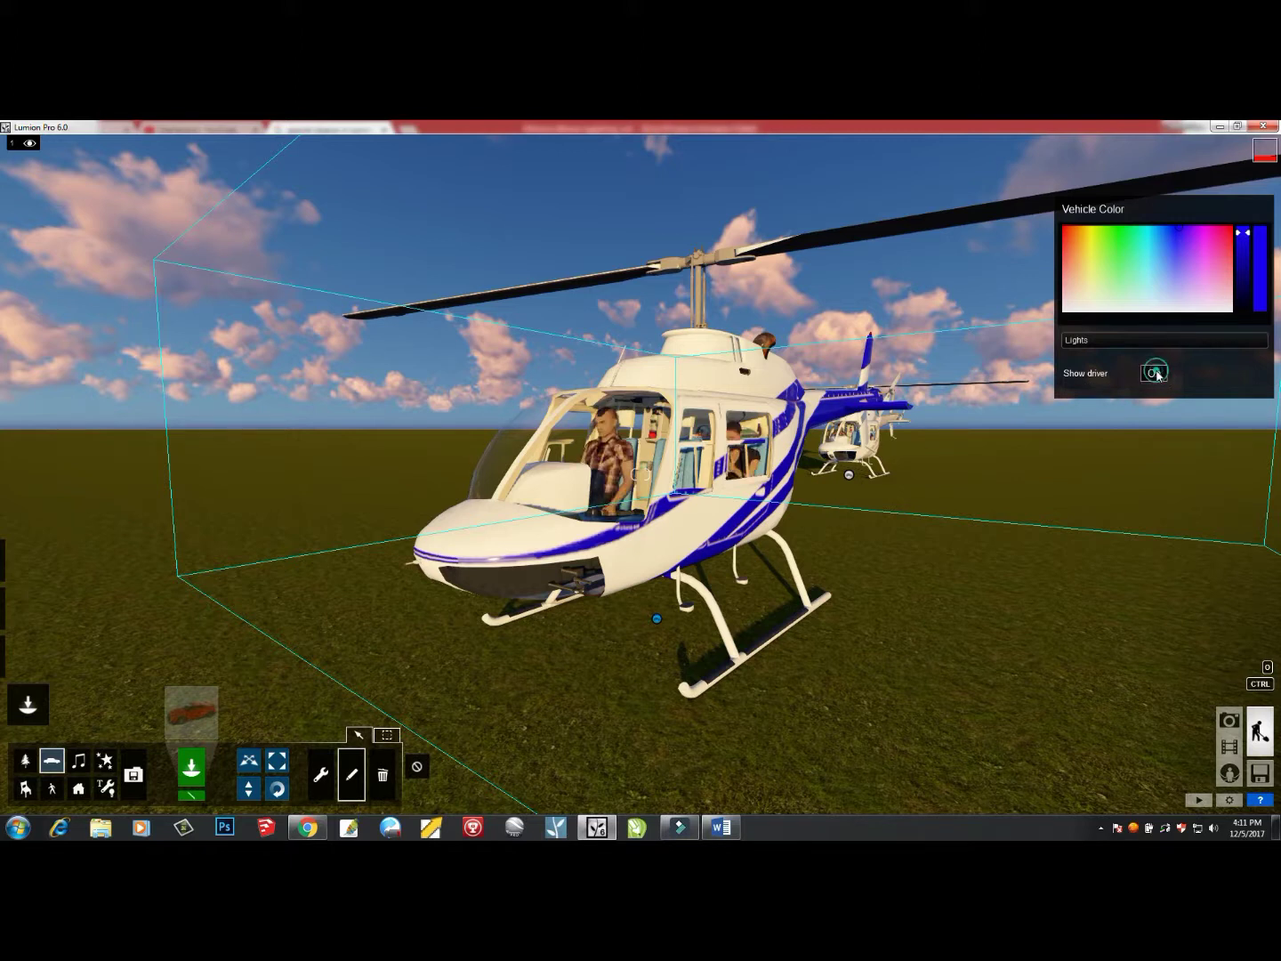
Switch the nearer helicopter's Show driver option off and back on, then change its vehicle colour to pinkish purple
left_click(1158, 374)
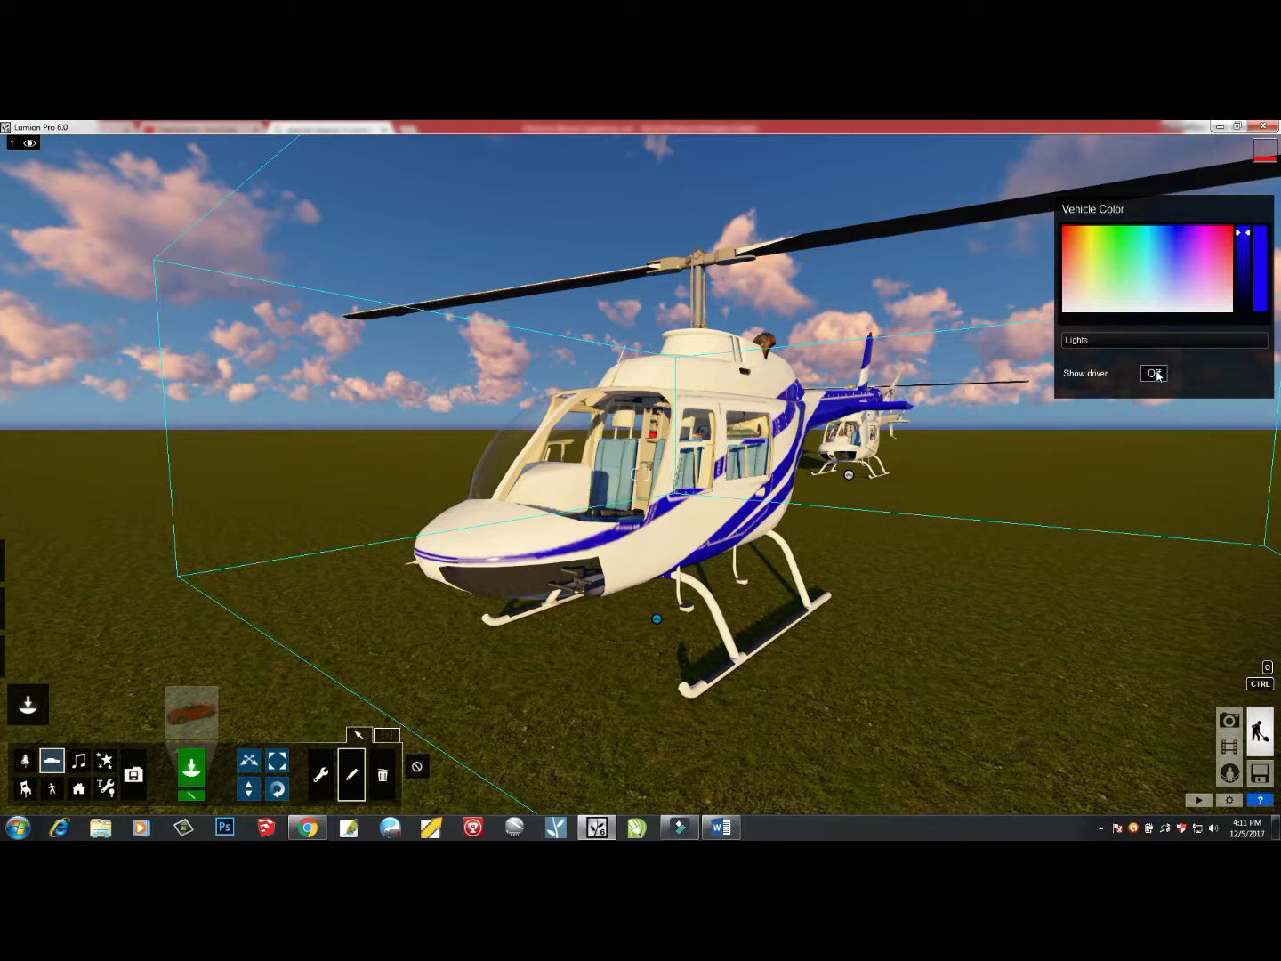
left_click(1156, 373)
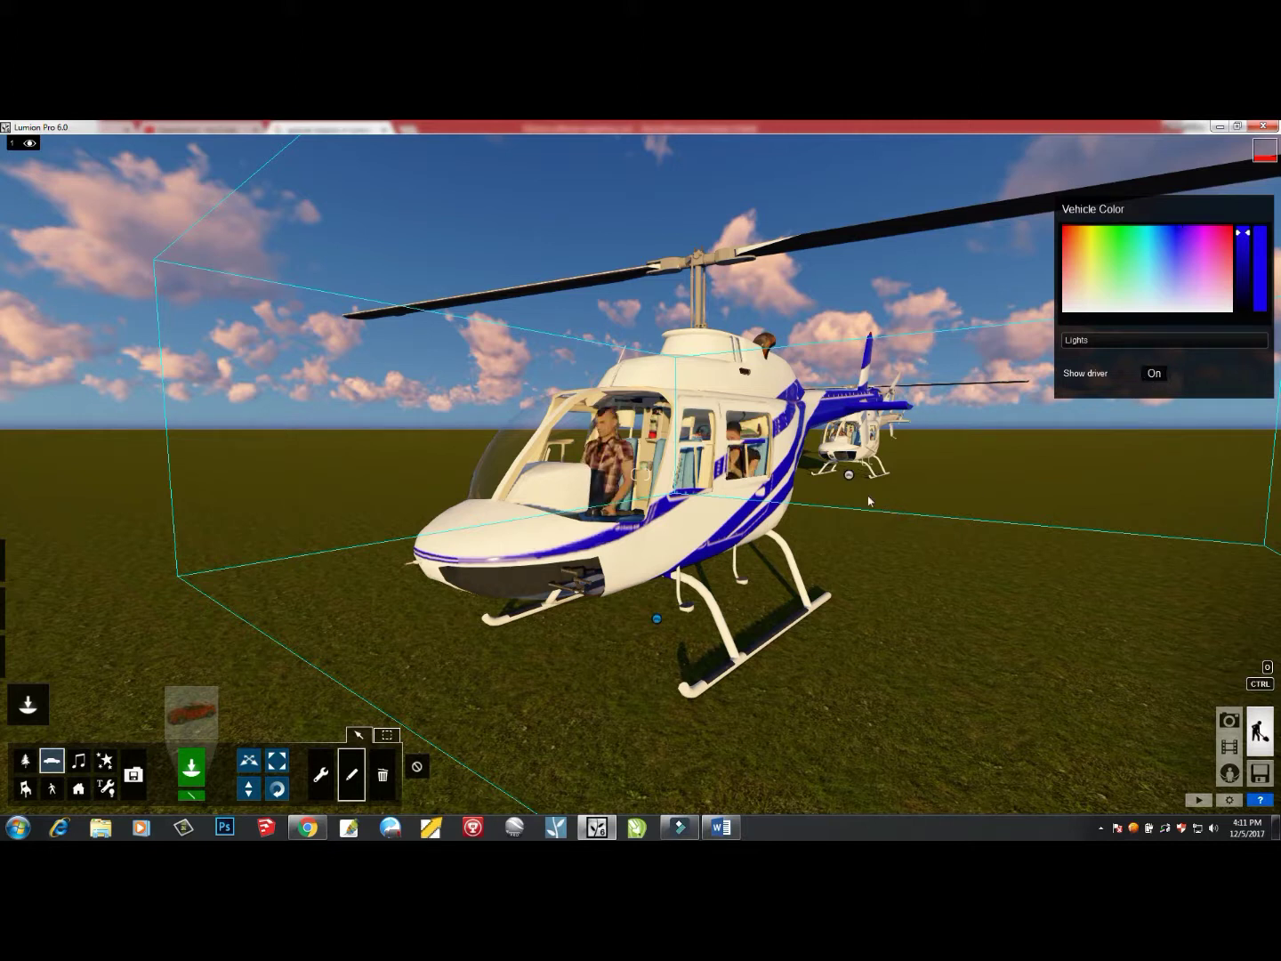
mouse_move(1141, 263)
left_mouse_down()
mouse_move(1101, 251)
mouse_move(1200, 260)
left_mouse_up()
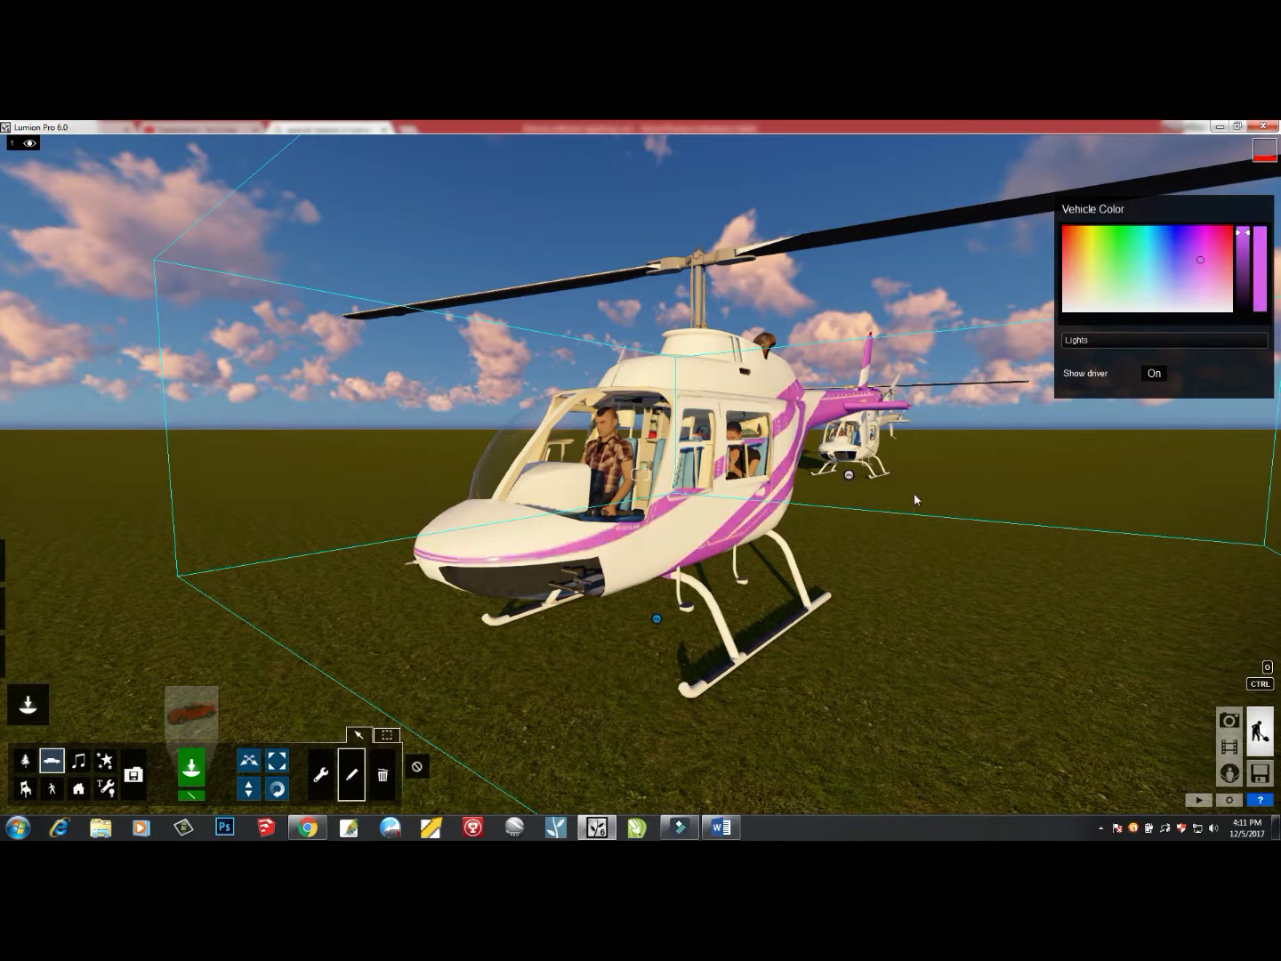
Place the yellow tracked bulldozer from the Construction category on the grass behind the red sports car
key("s")
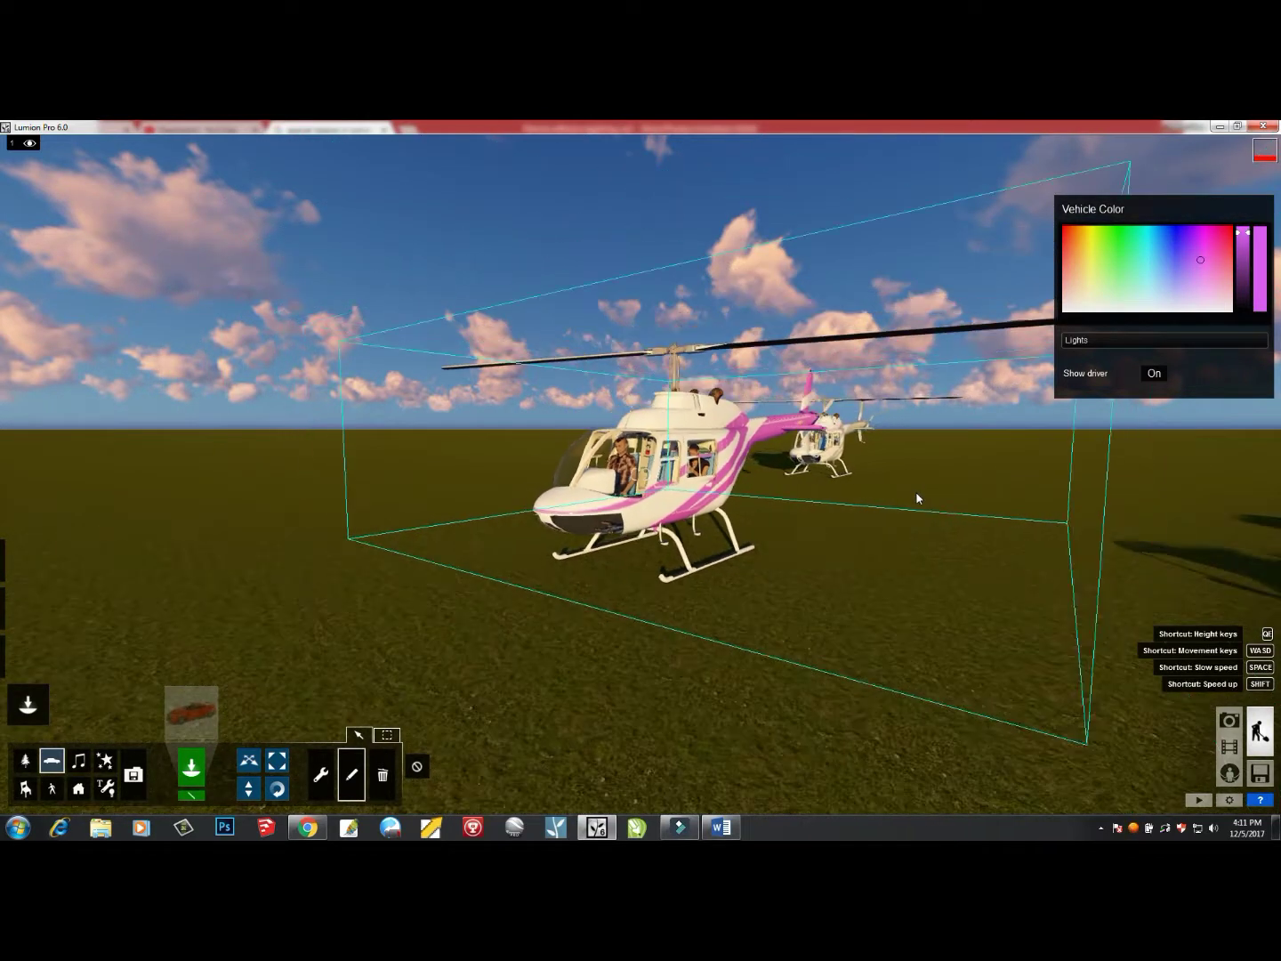
scroll(917, 498, "down", 5)
middle_click_drag(950, 530, 640, 475)
right_click_drag(639, 475, 656, 465)
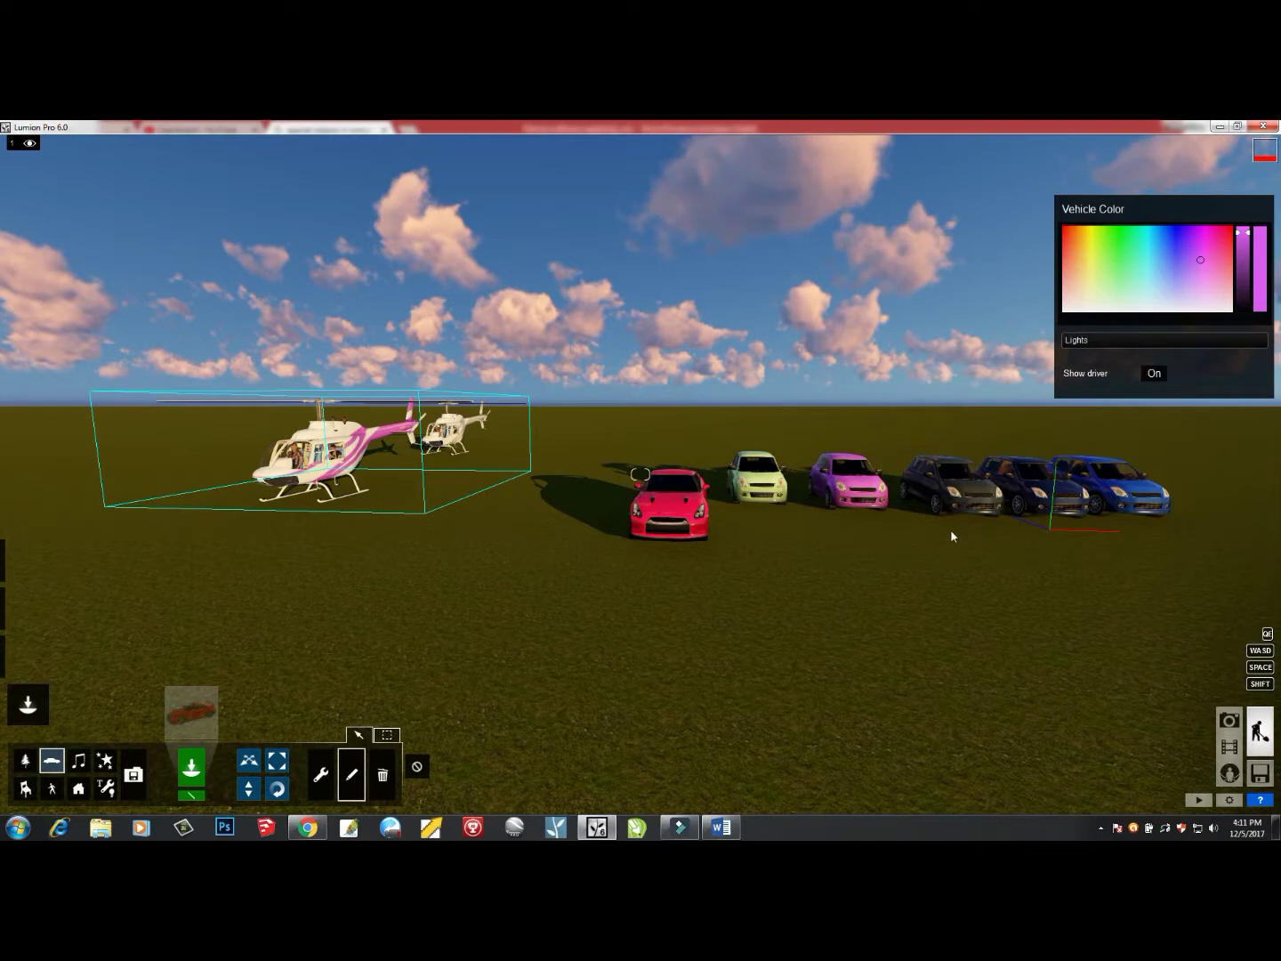
key("ctrl")
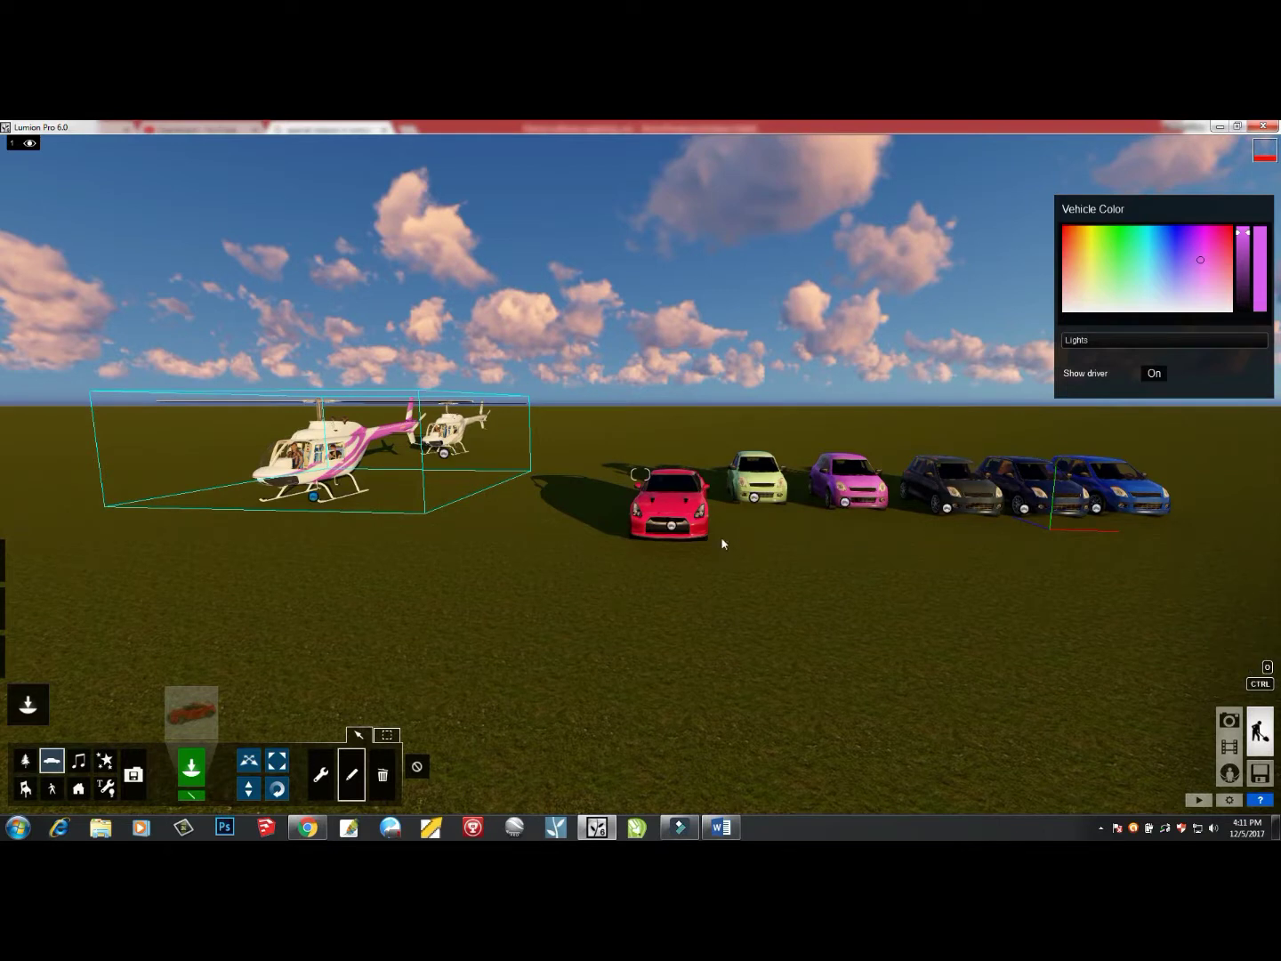
left_click(190, 711)
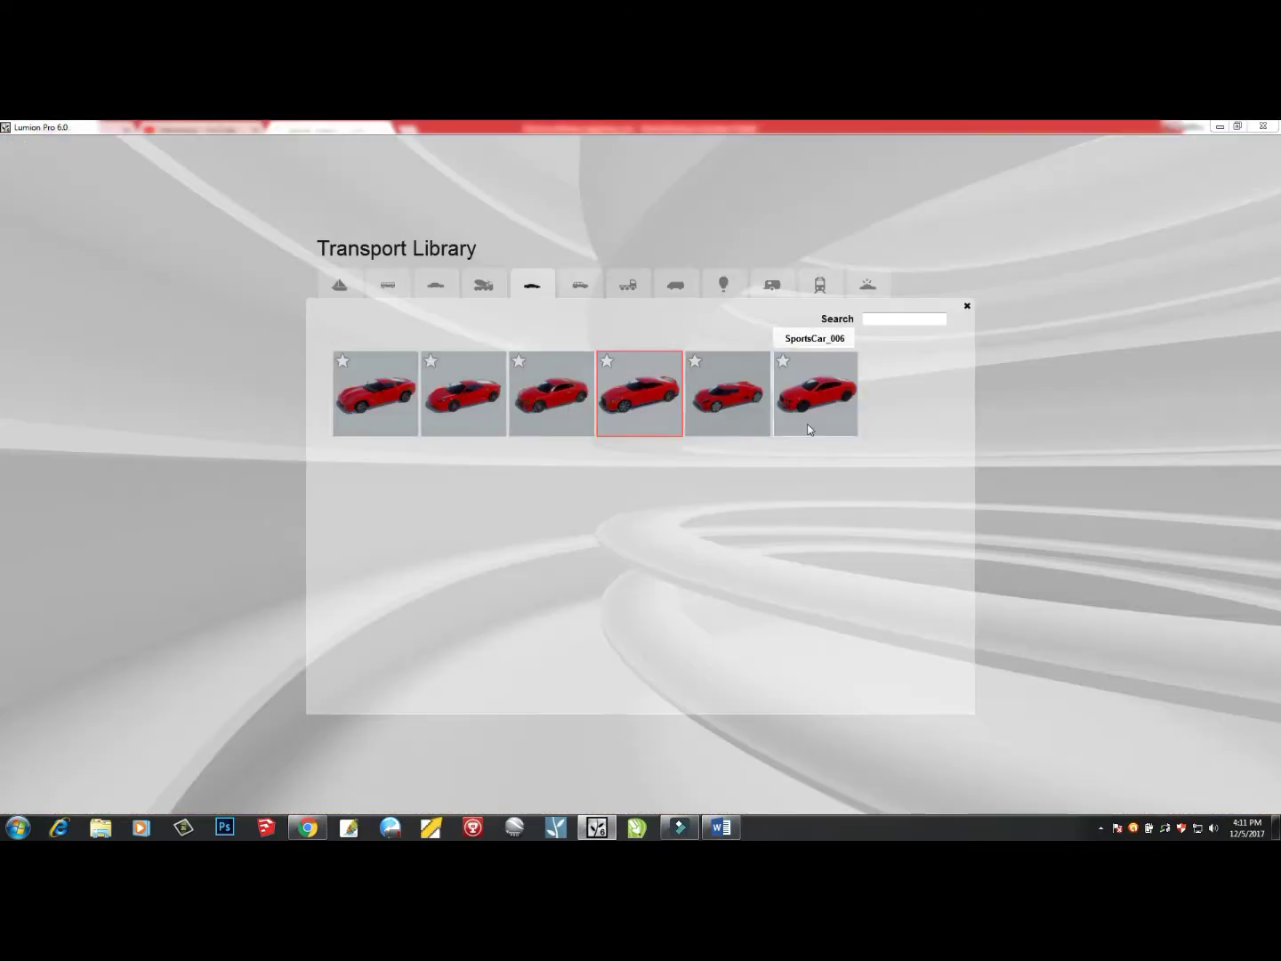
left_click(486, 288)
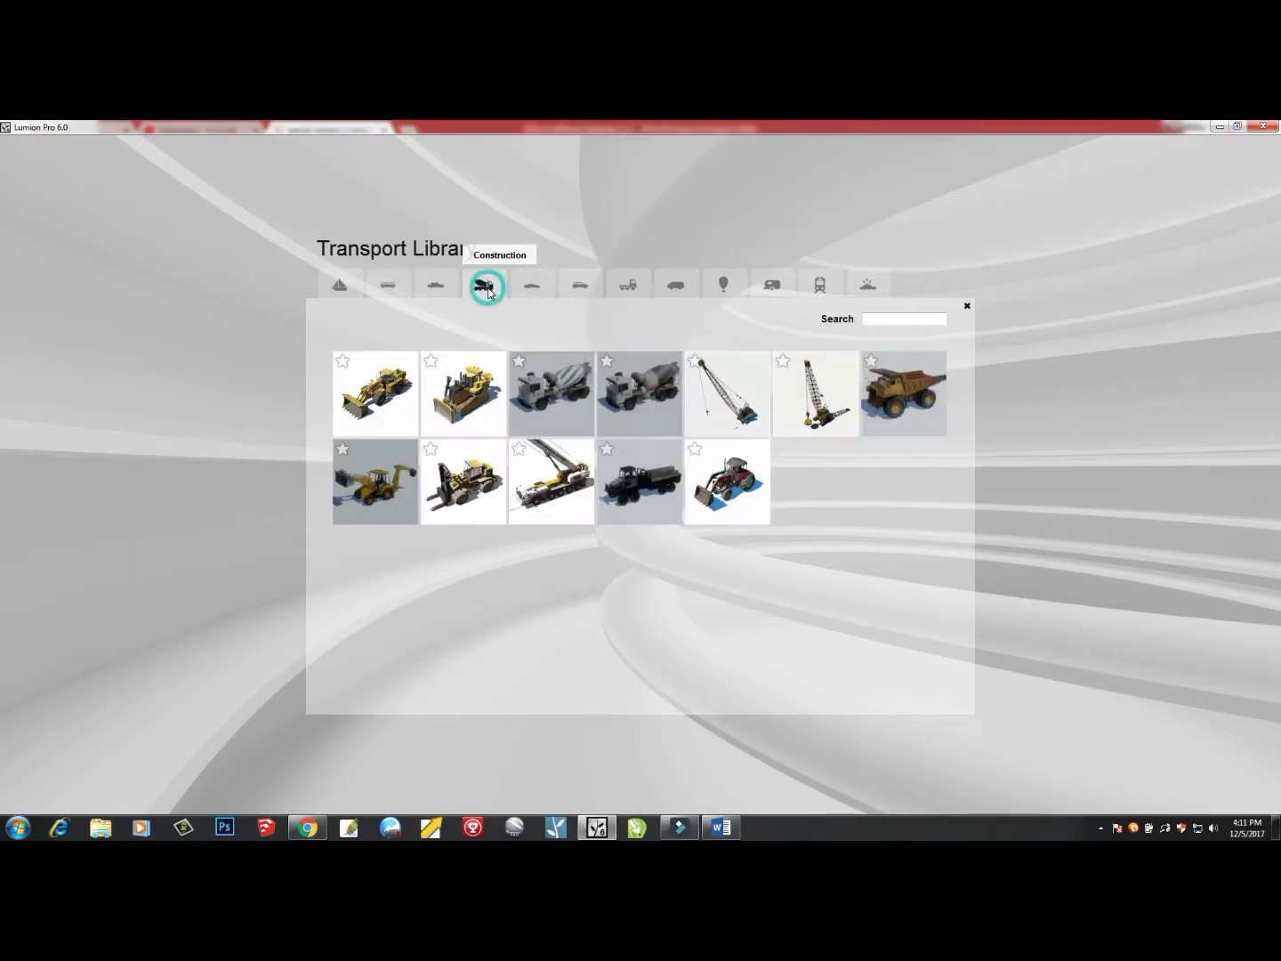
left_click(469, 402)
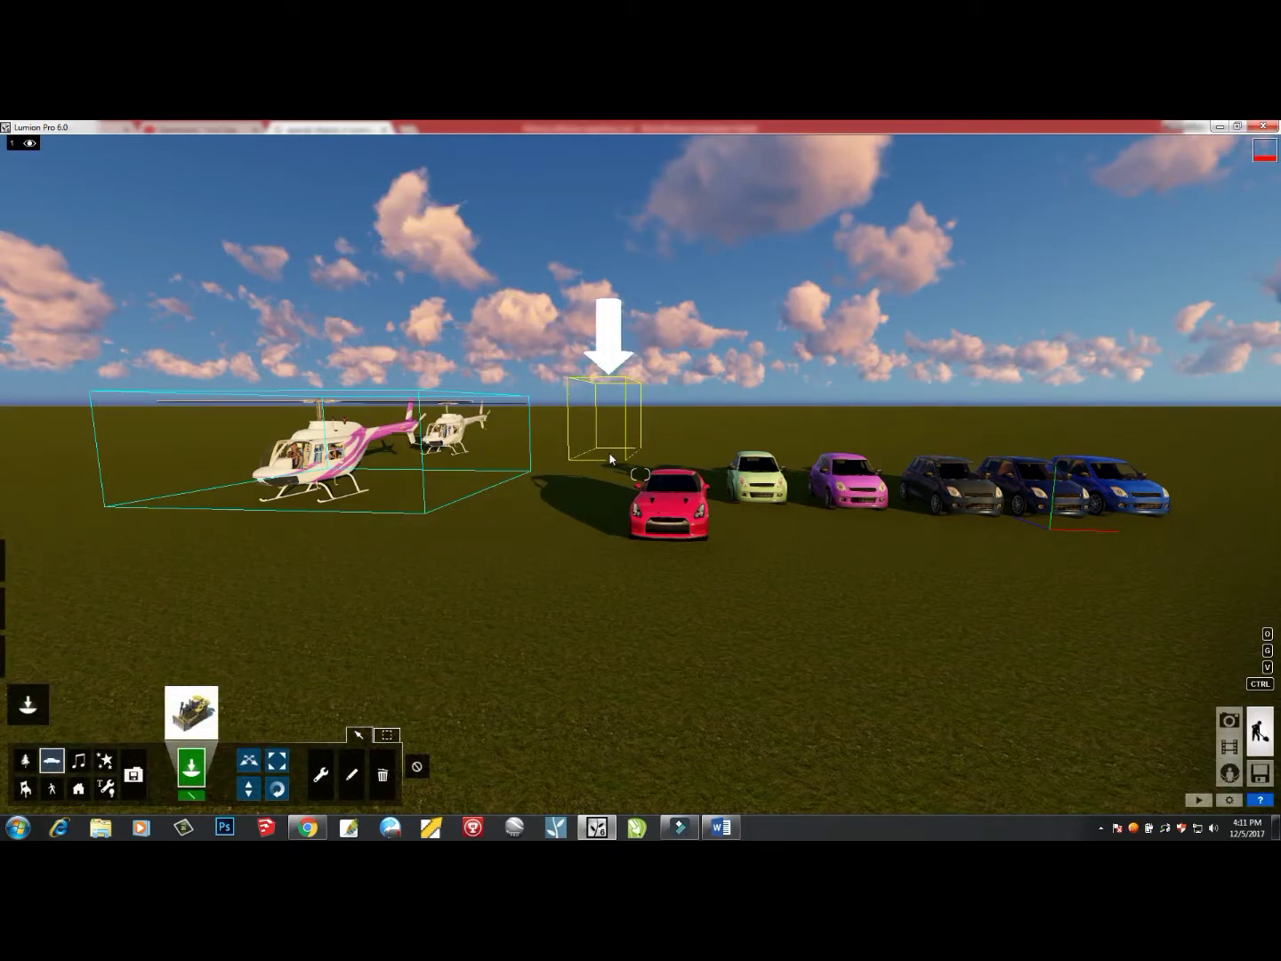
left_click(610, 460)
Select the bulldozer for property editing, raise its colour brightness to maximum and set its vehicle colour to pale yellow
key("d")
right_click_drag(609, 460, 458, 437)
key("d")
right_click_drag(646, 477, 637, 475)
key("d")
key("d")
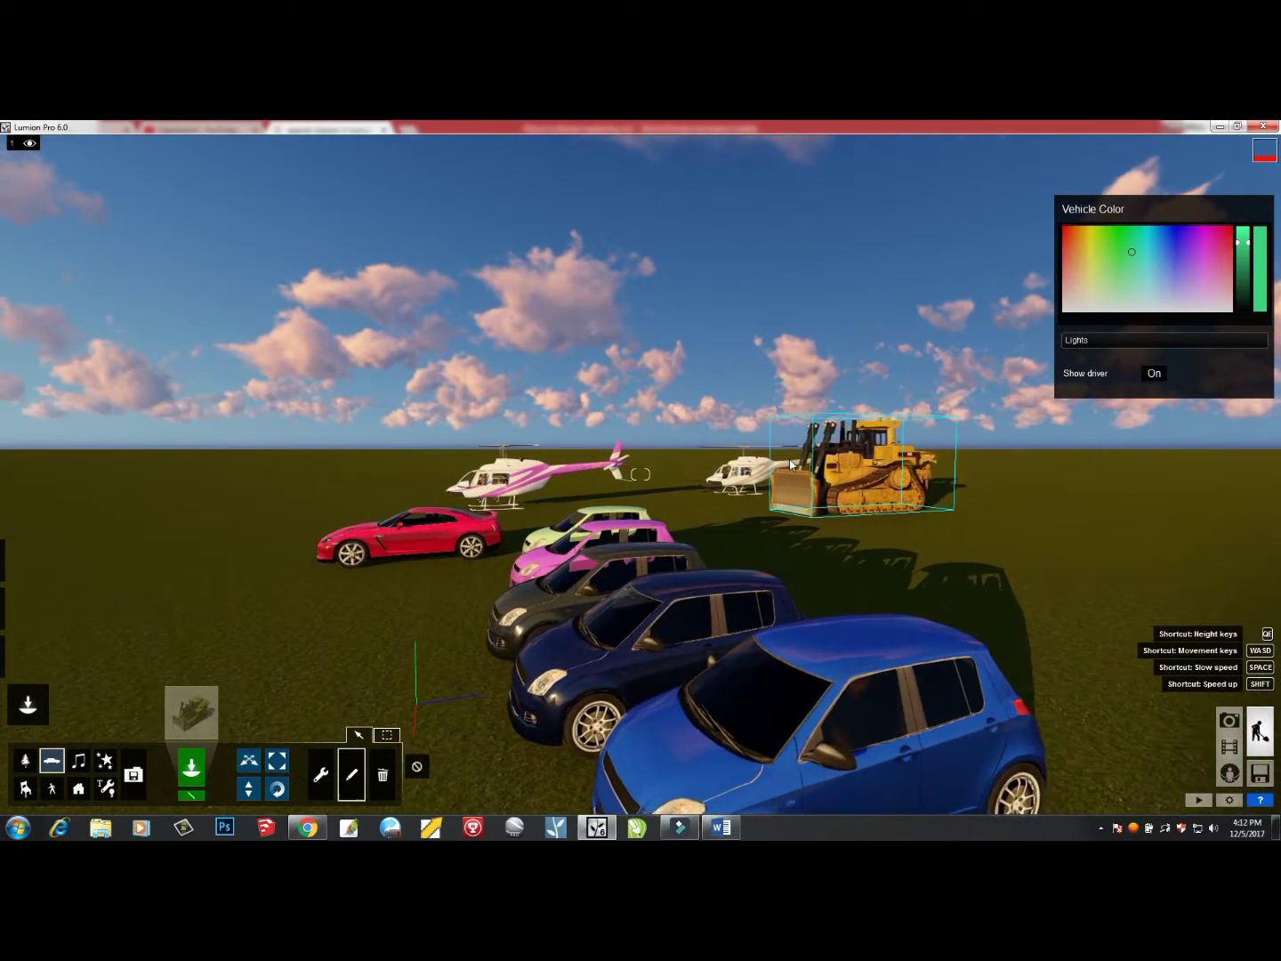
key("w")
key("w")
key("d")
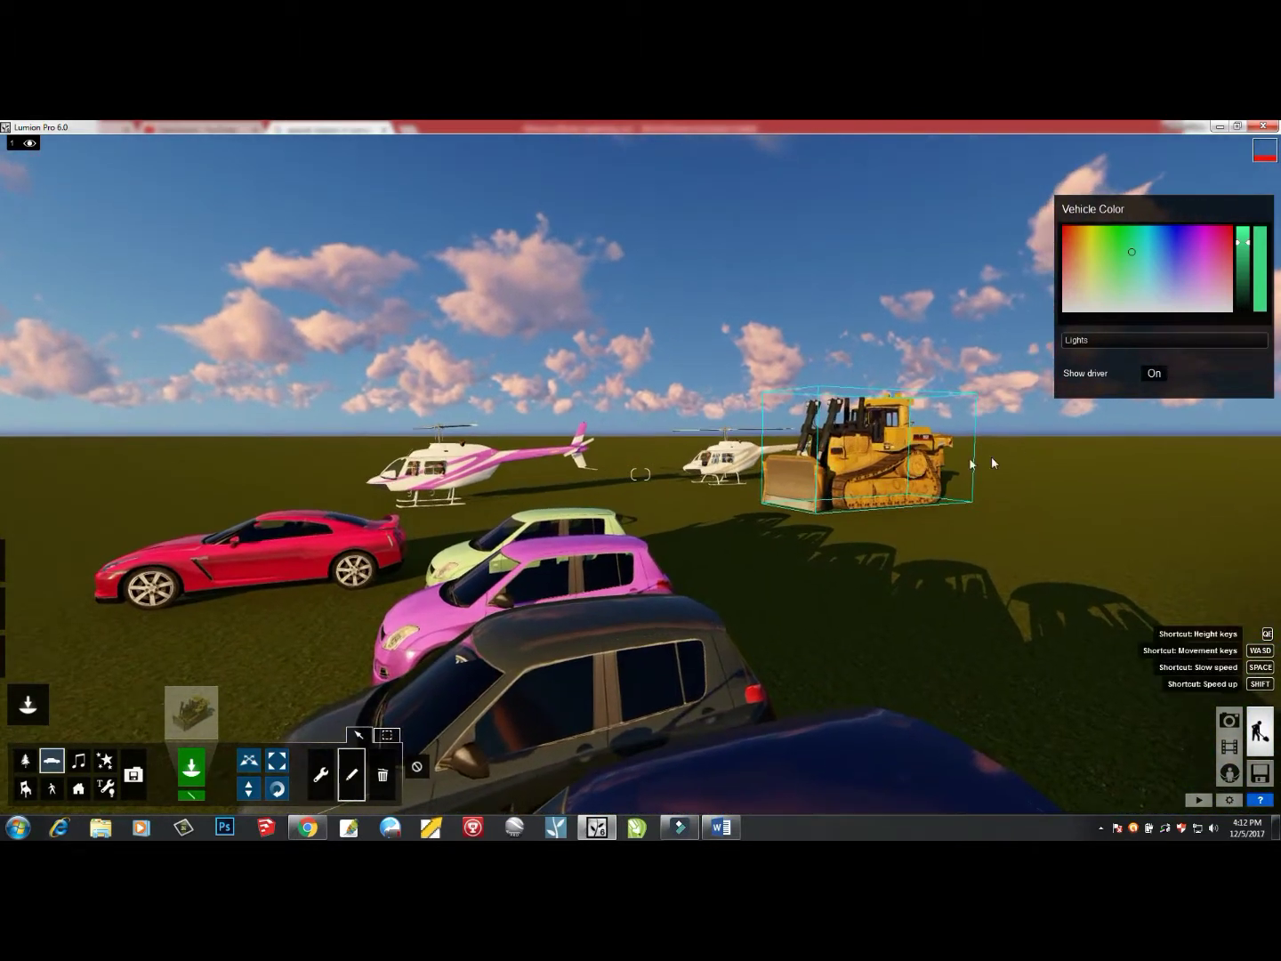
key("ctrl")
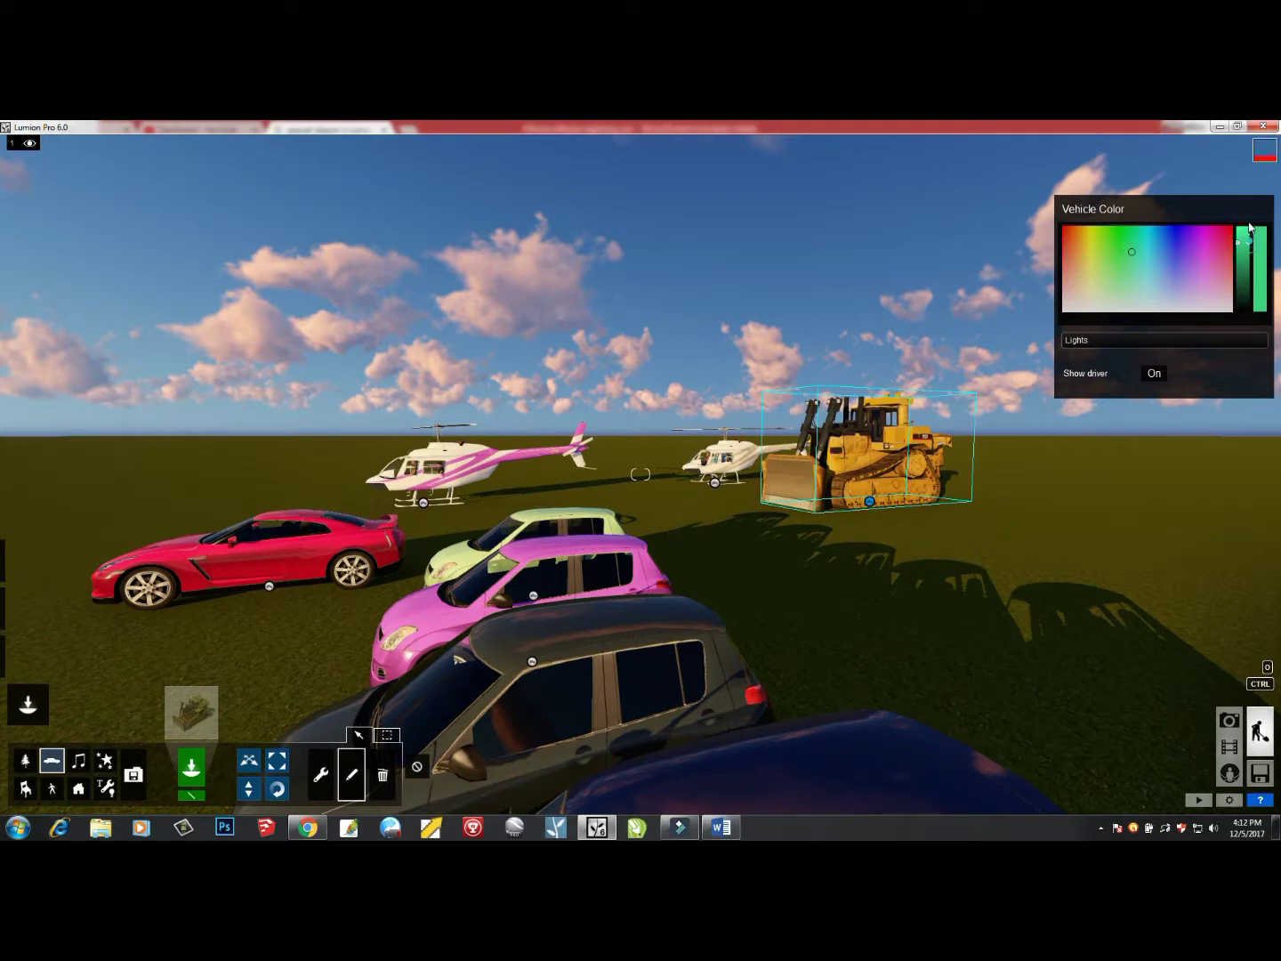
left_click(1250, 229)
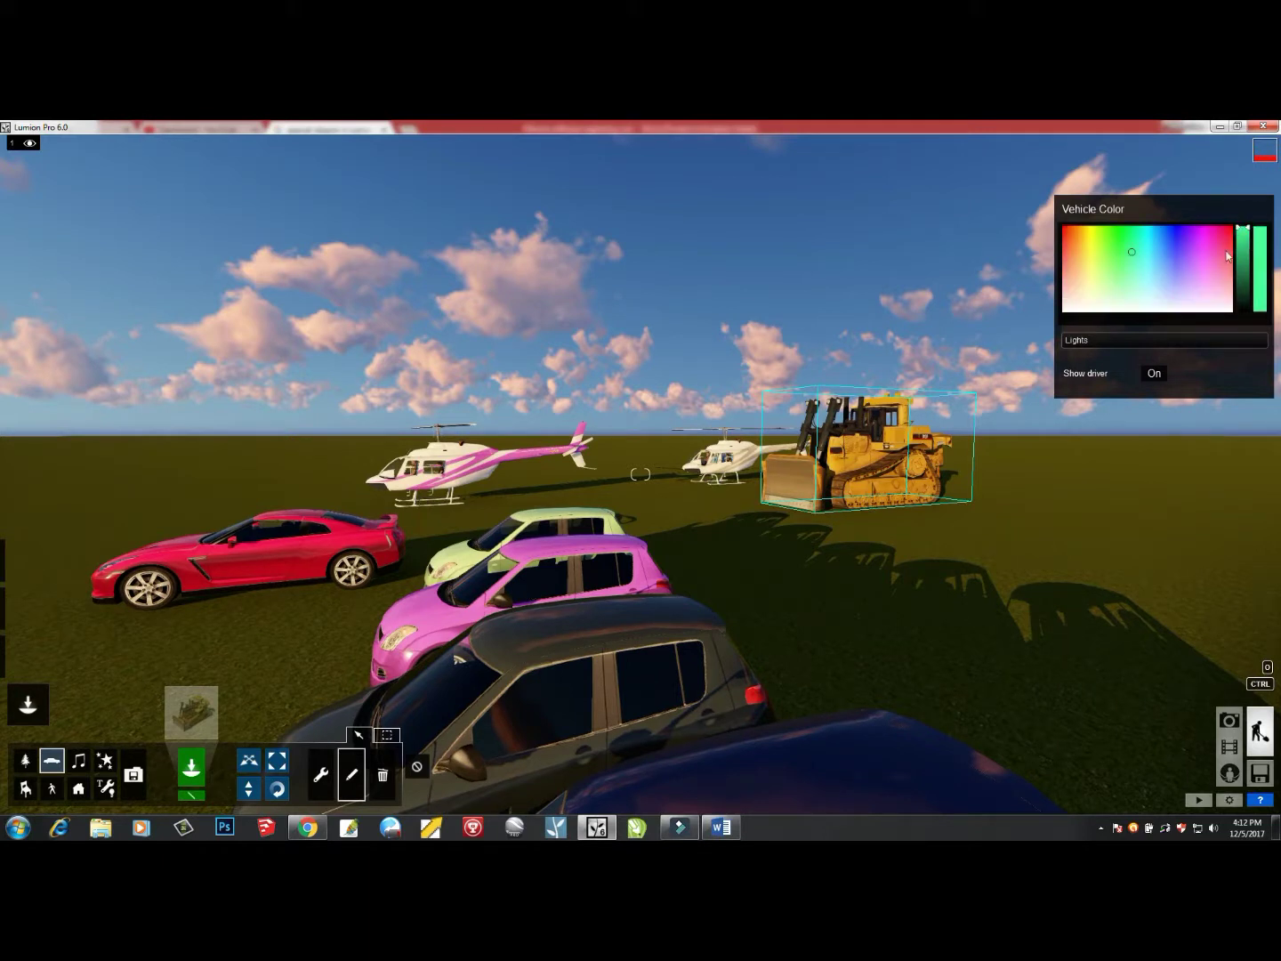
left_click(1115, 294)
left_click(1127, 293)
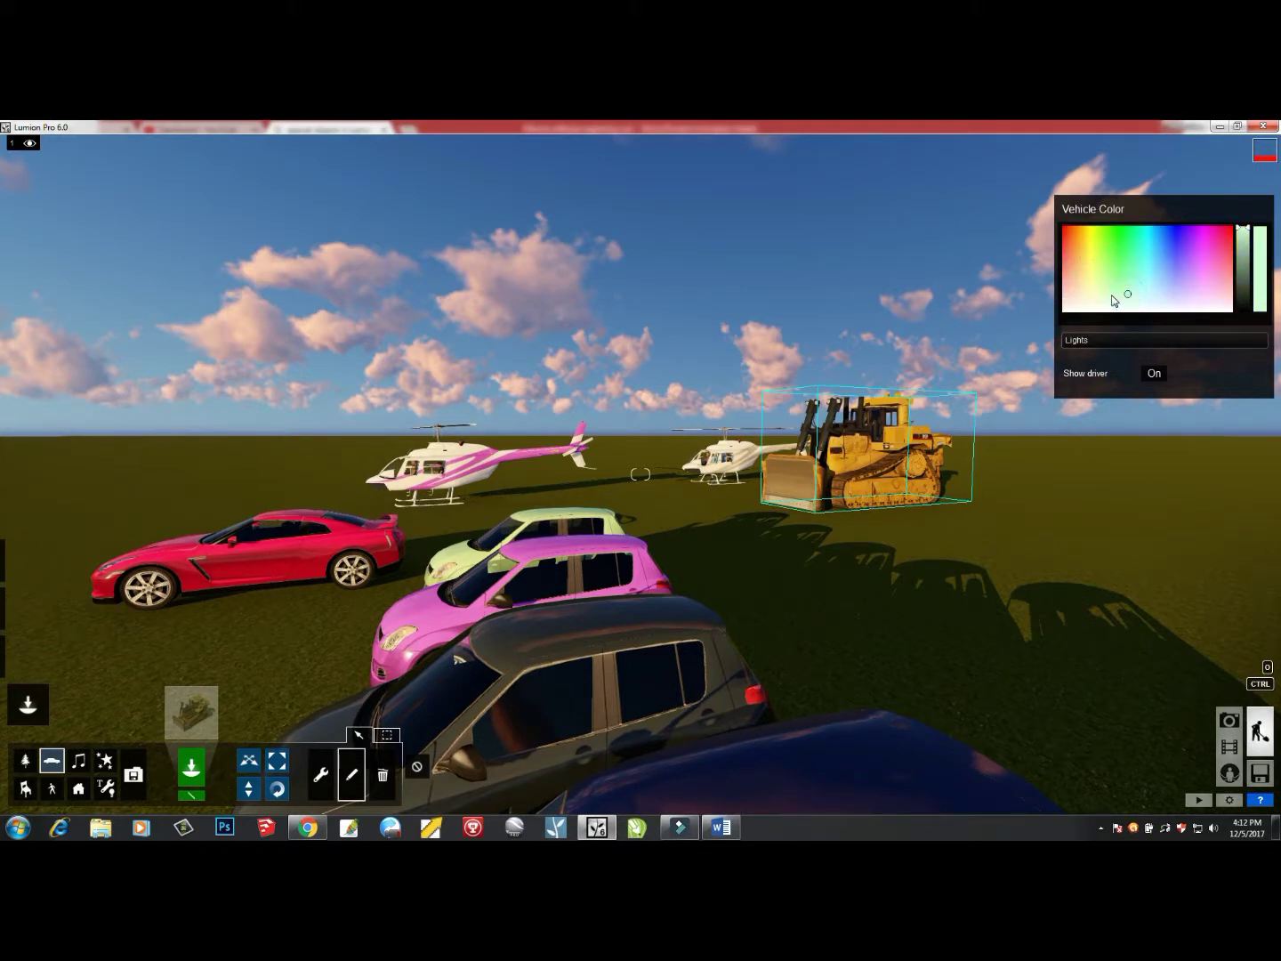
left_click(1087, 276)
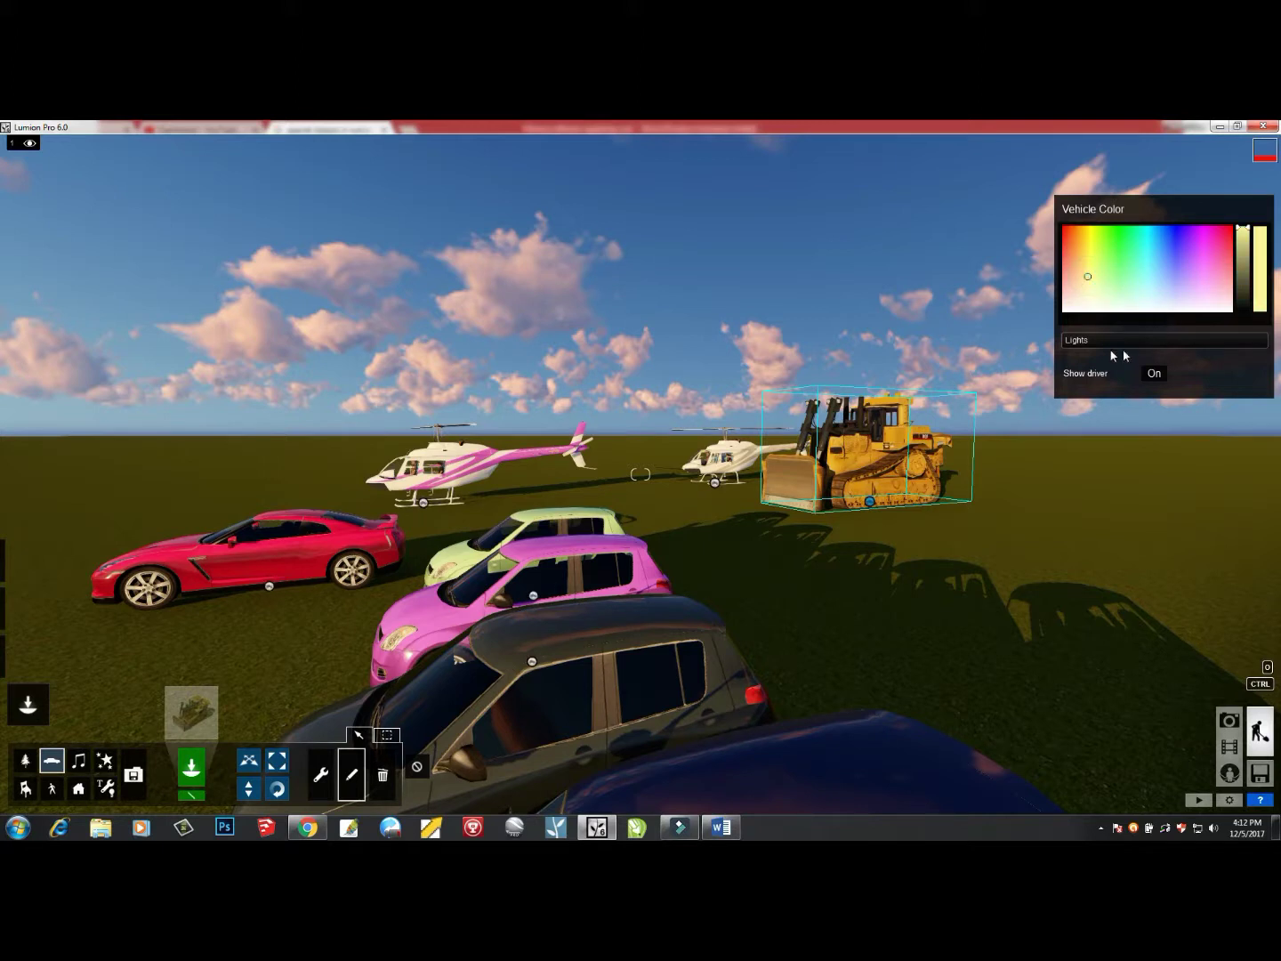
Try the bulldozer's Lights and Show driver options, leaving the driver switched on
mouse_move(1072, 346)
left_mouse_down()
mouse_move(1150, 348)
mouse_move(1065, 346)
left_mouse_up()
left_click(1156, 375)
right_click_drag(1015, 508, 1013, 508)
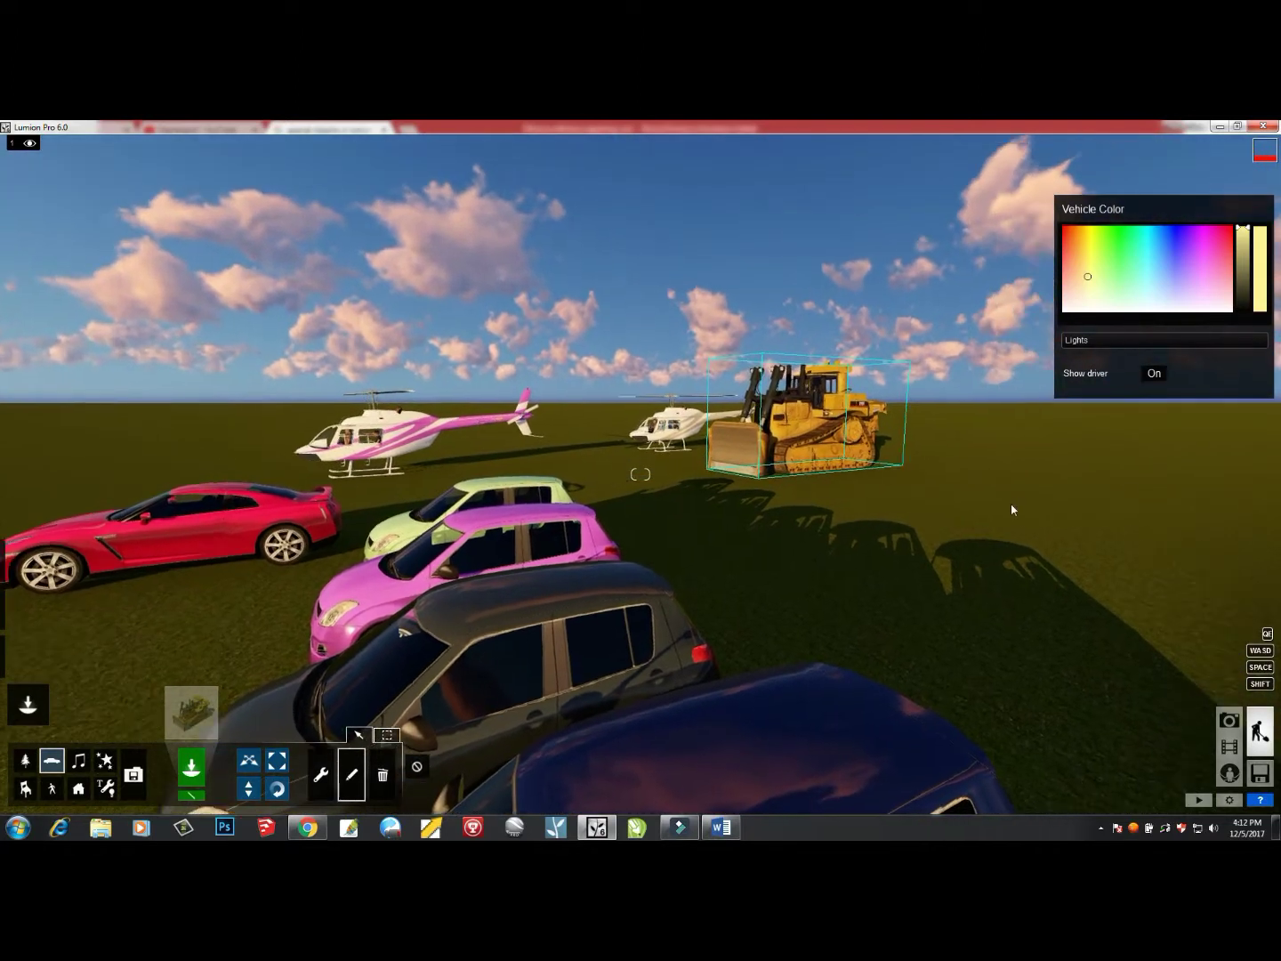
Browse the truck and van categories of the transport library and place the red motorcycle from Assorted in front of the hatchback row
scroll(1012, 509, "down", 2)
scroll(1013, 510, "down", 5)
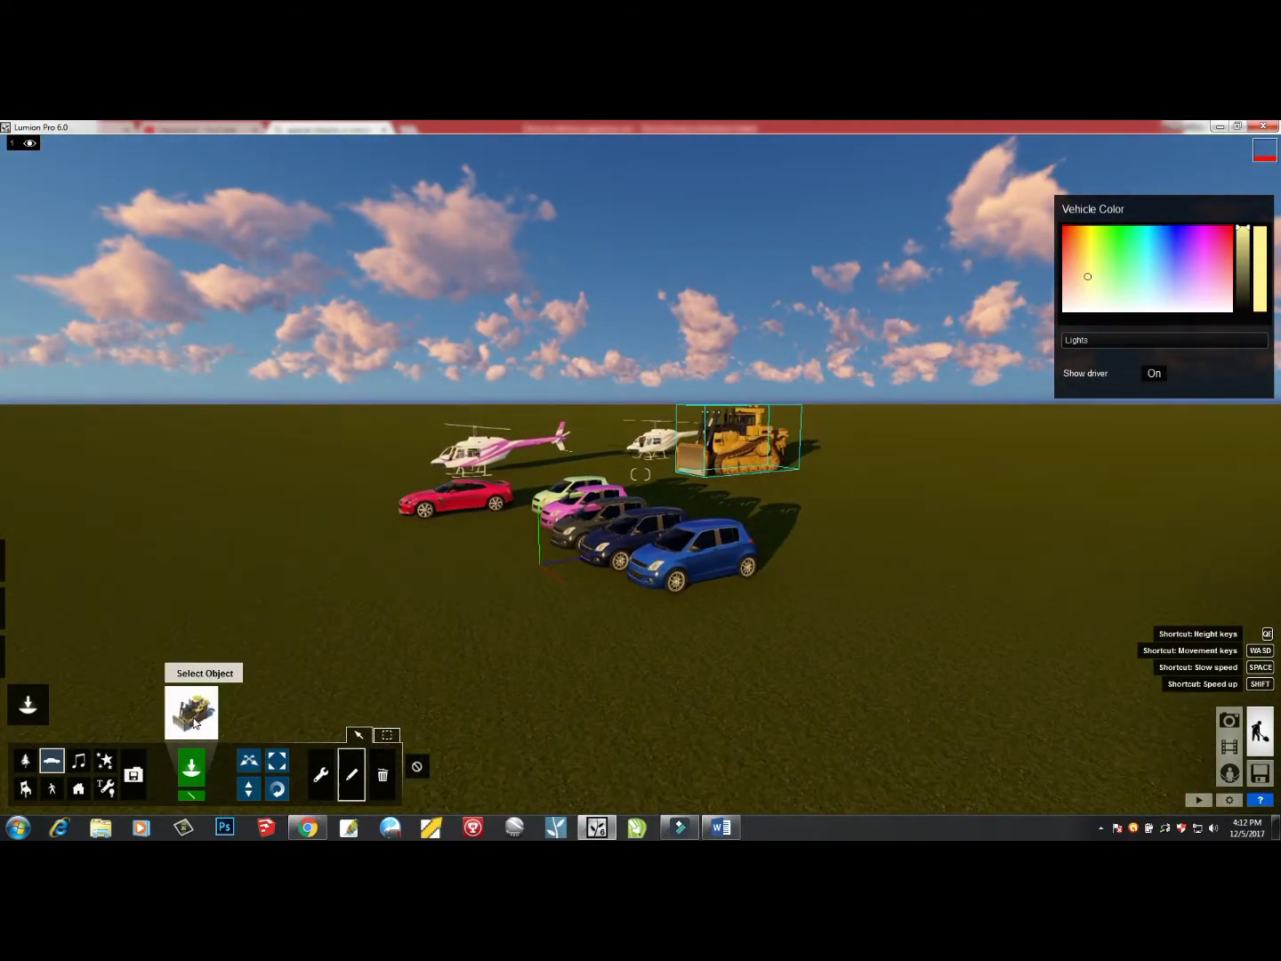
left_click(191, 708)
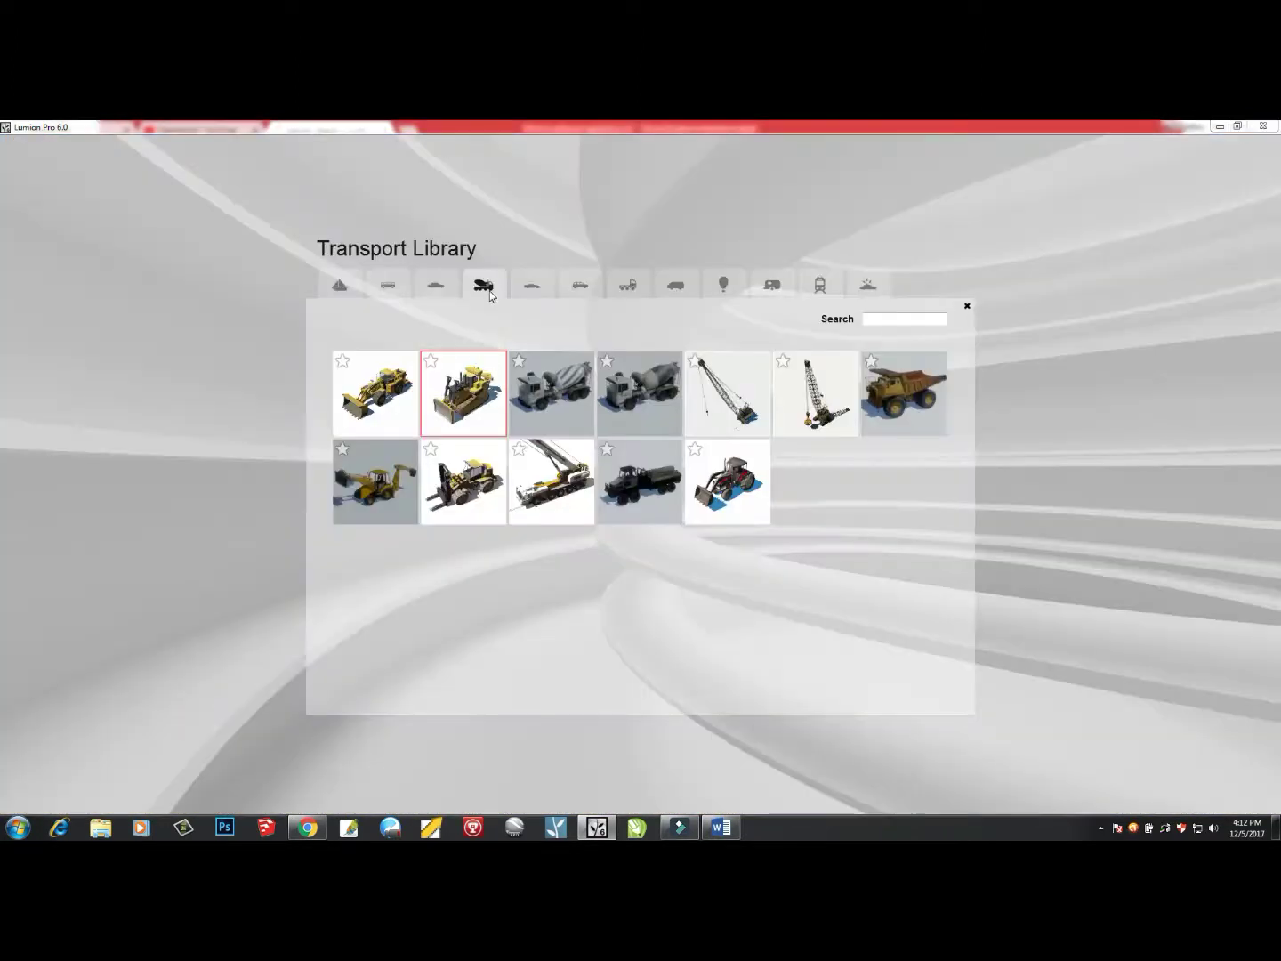
left_click(586, 287)
left_click(628, 286)
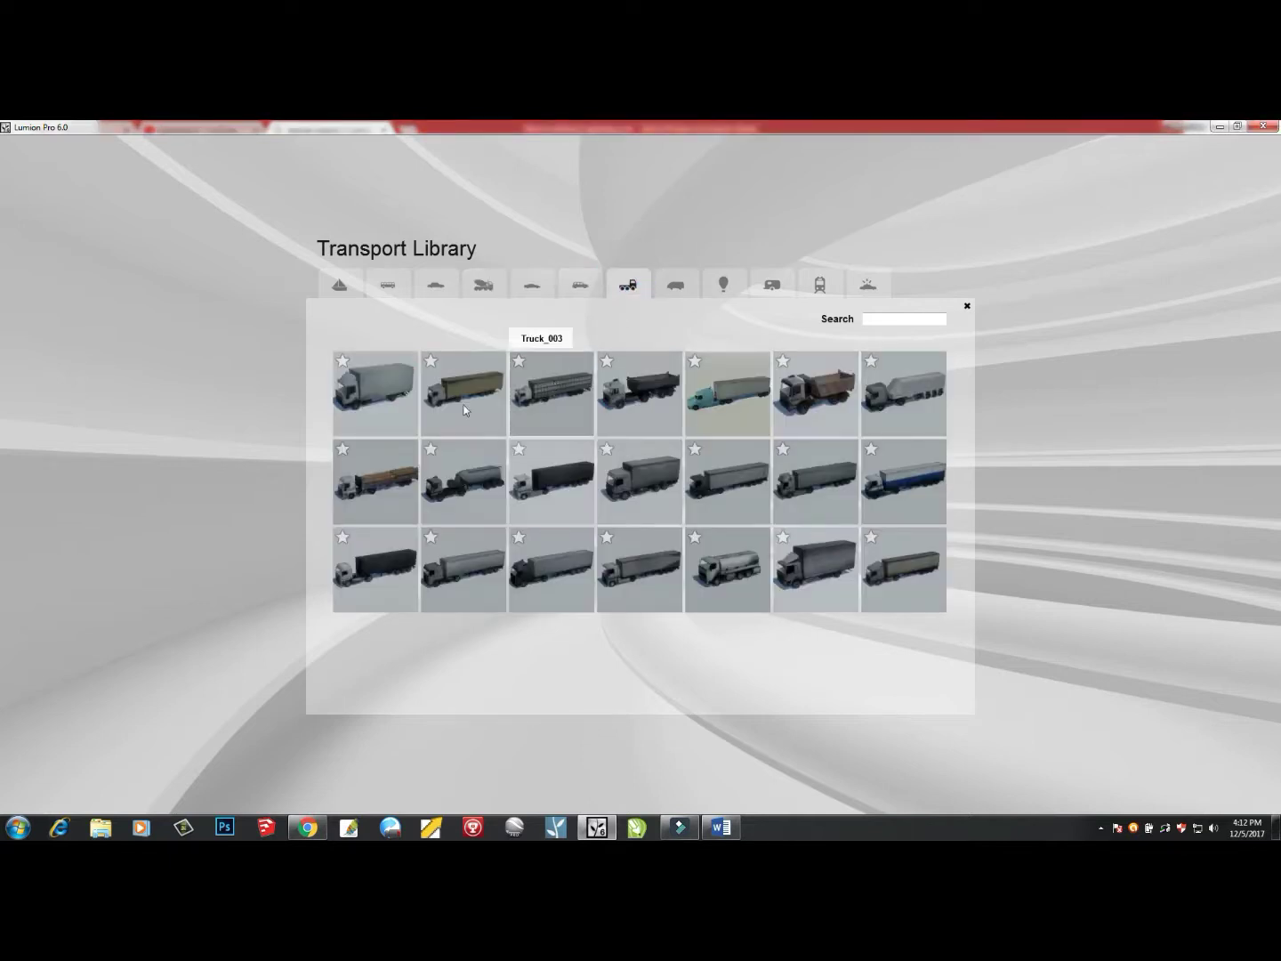
left_click(668, 290)
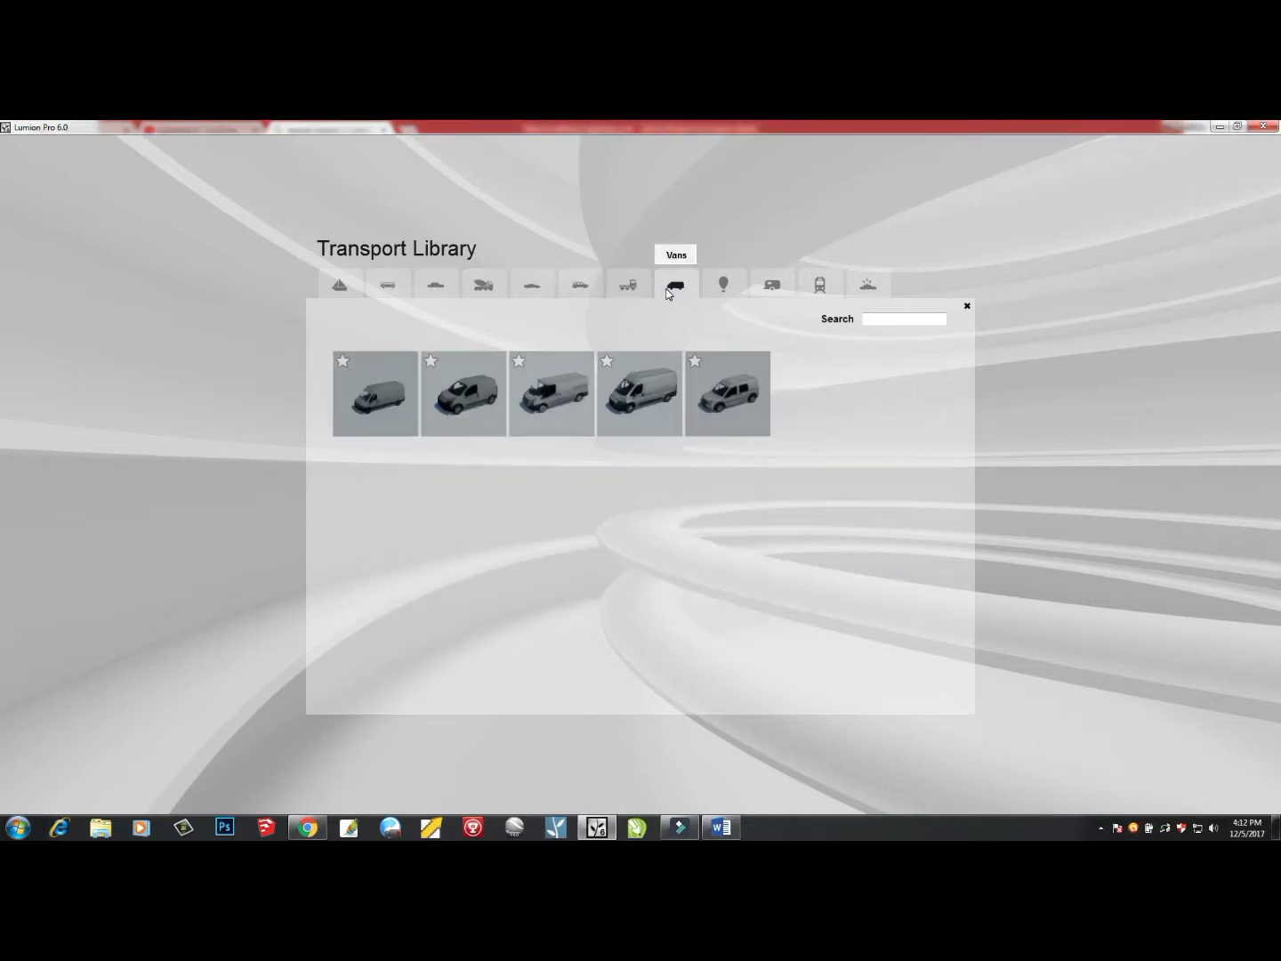
left_click(776, 294)
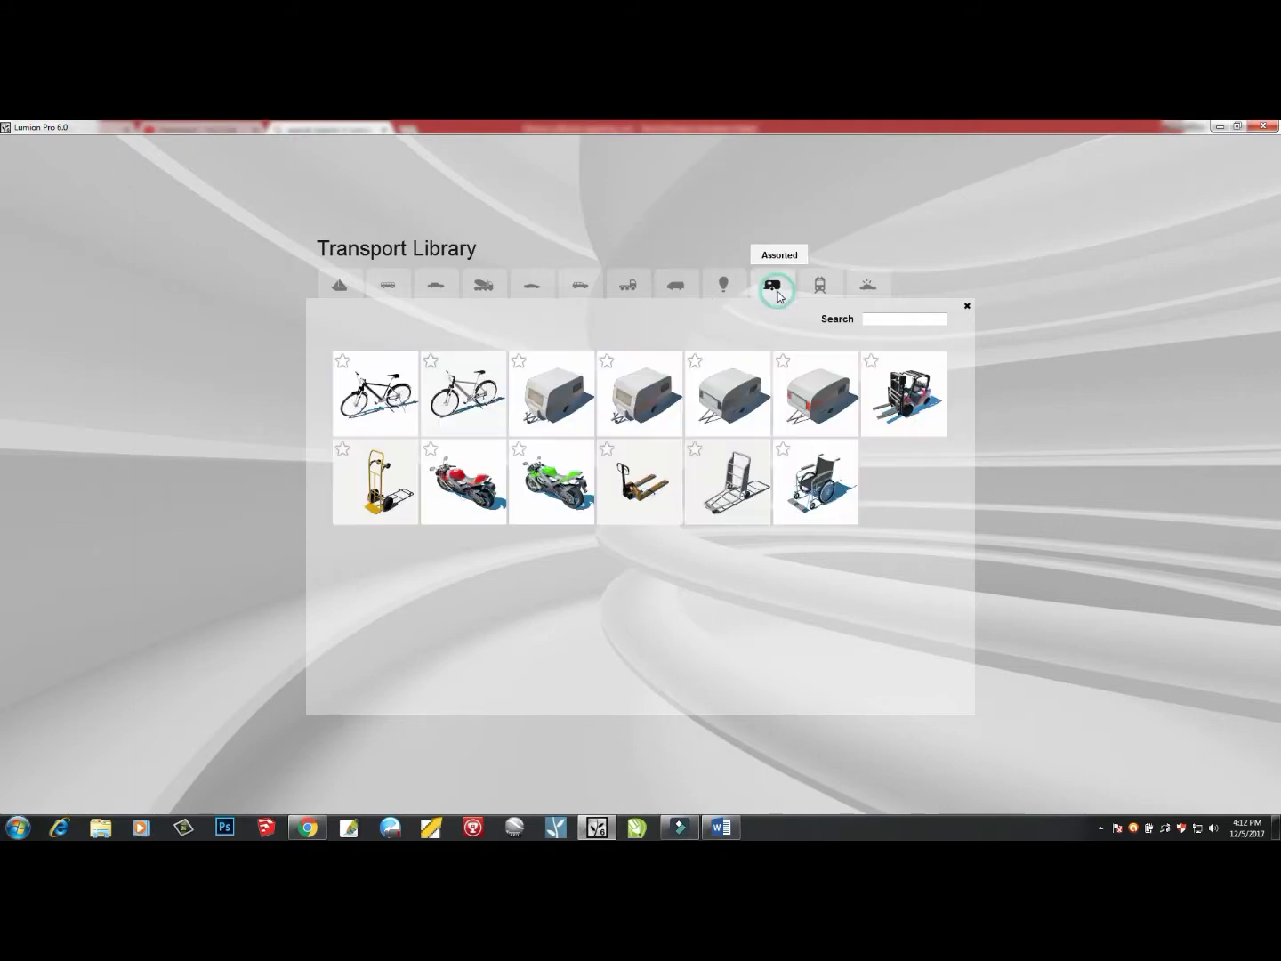
left_click(468, 494)
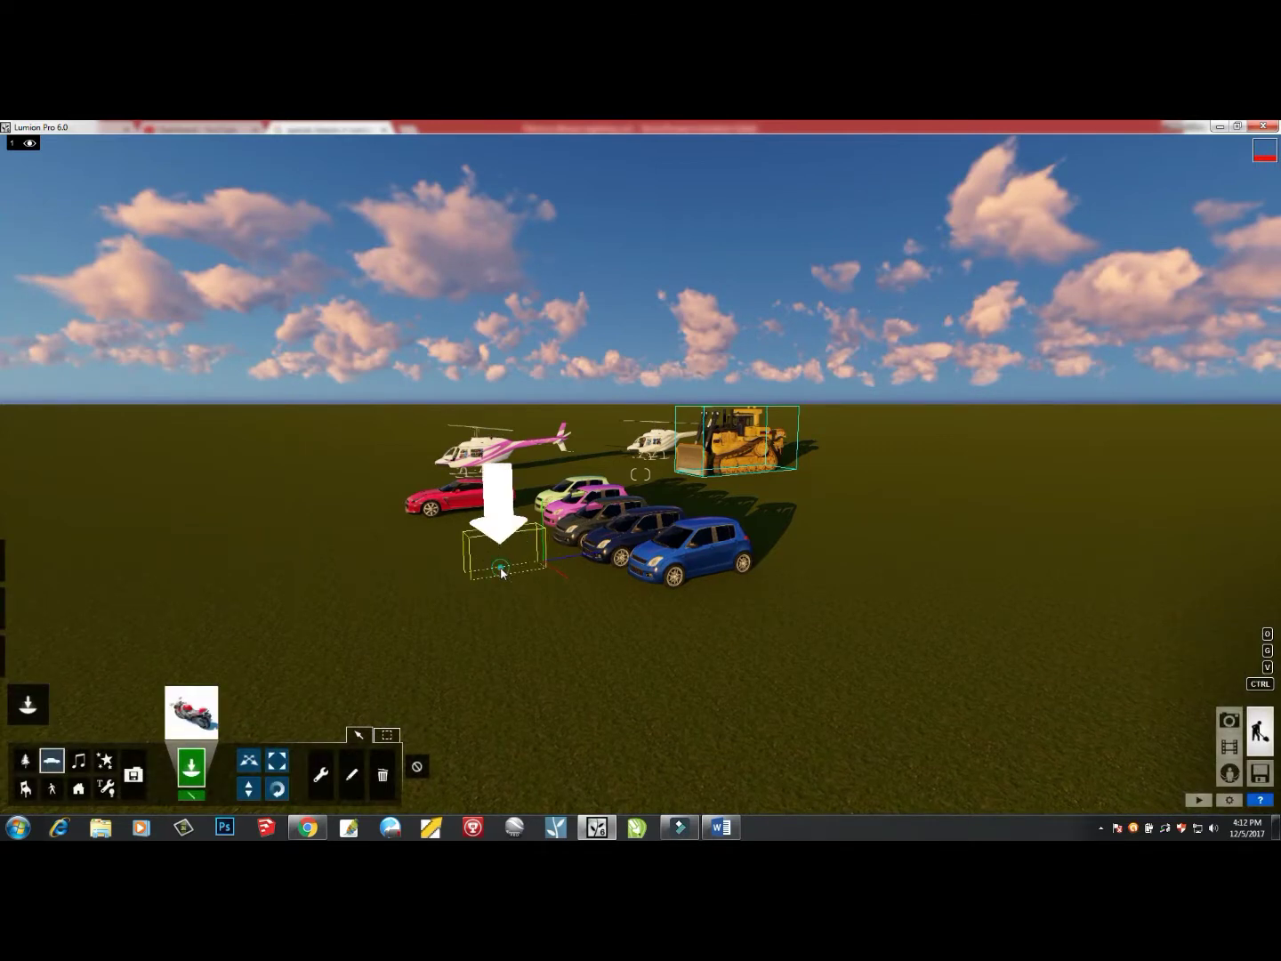
left_click(512, 589)
Select the motorcycle for property editing, maximise its colour brightness, try blue and set its vehicle colour to light yellow-green
right_click_drag(524, 590, 565, 549)
key("w")
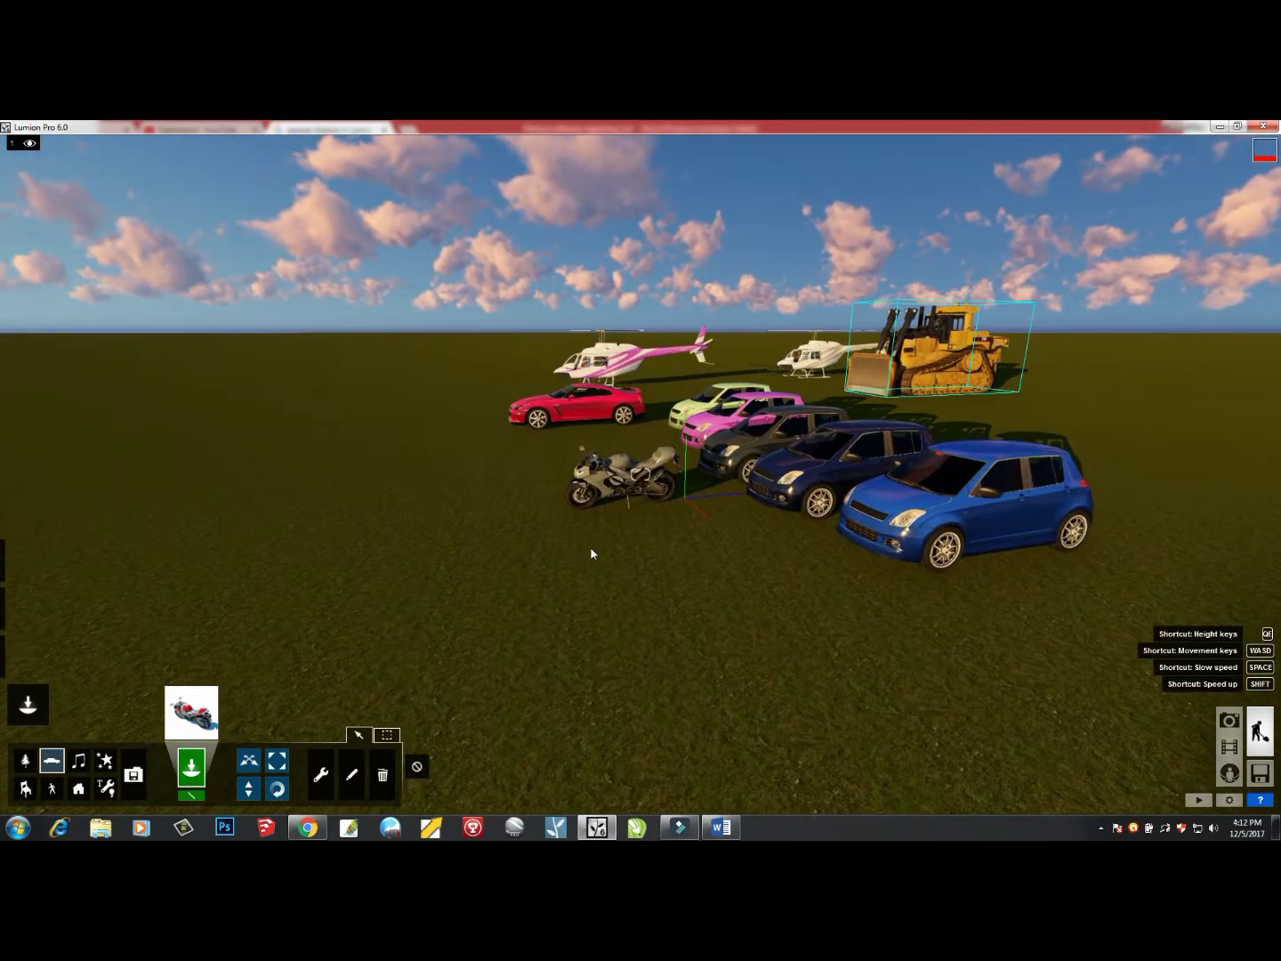
scroll(589, 551, "up", 3)
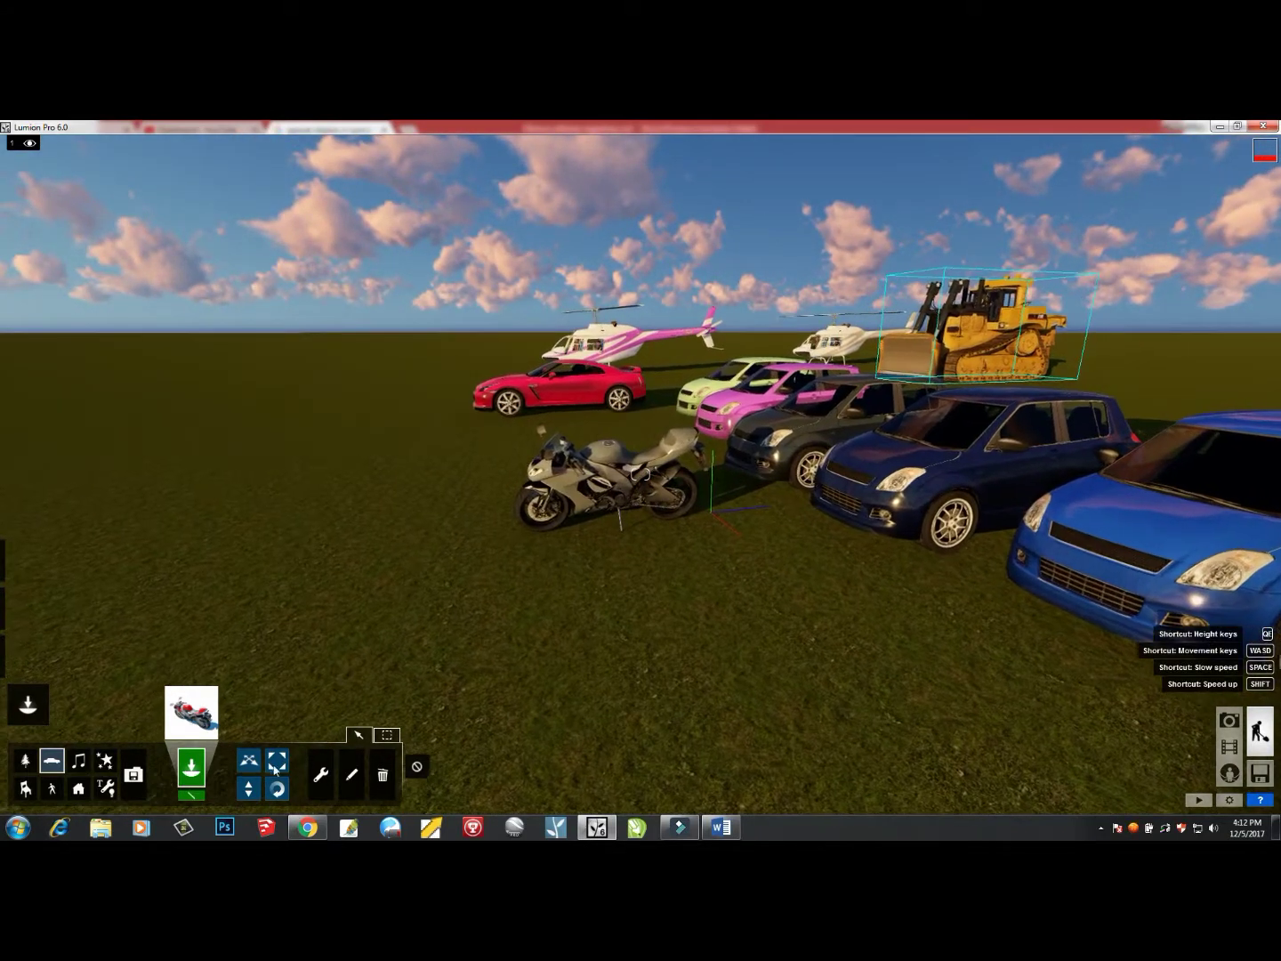
left_click(350, 774)
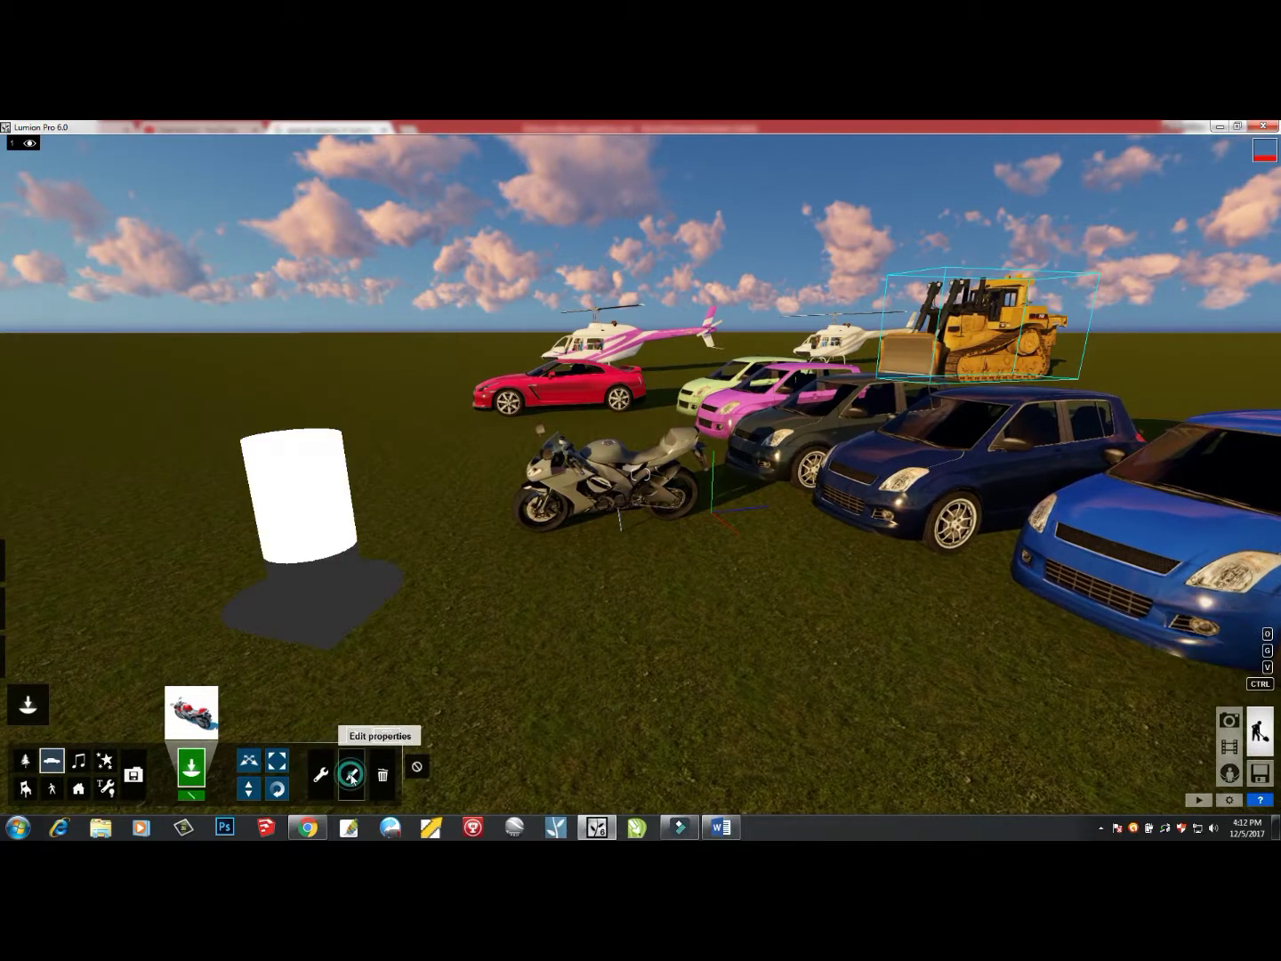
left_click(605, 524)
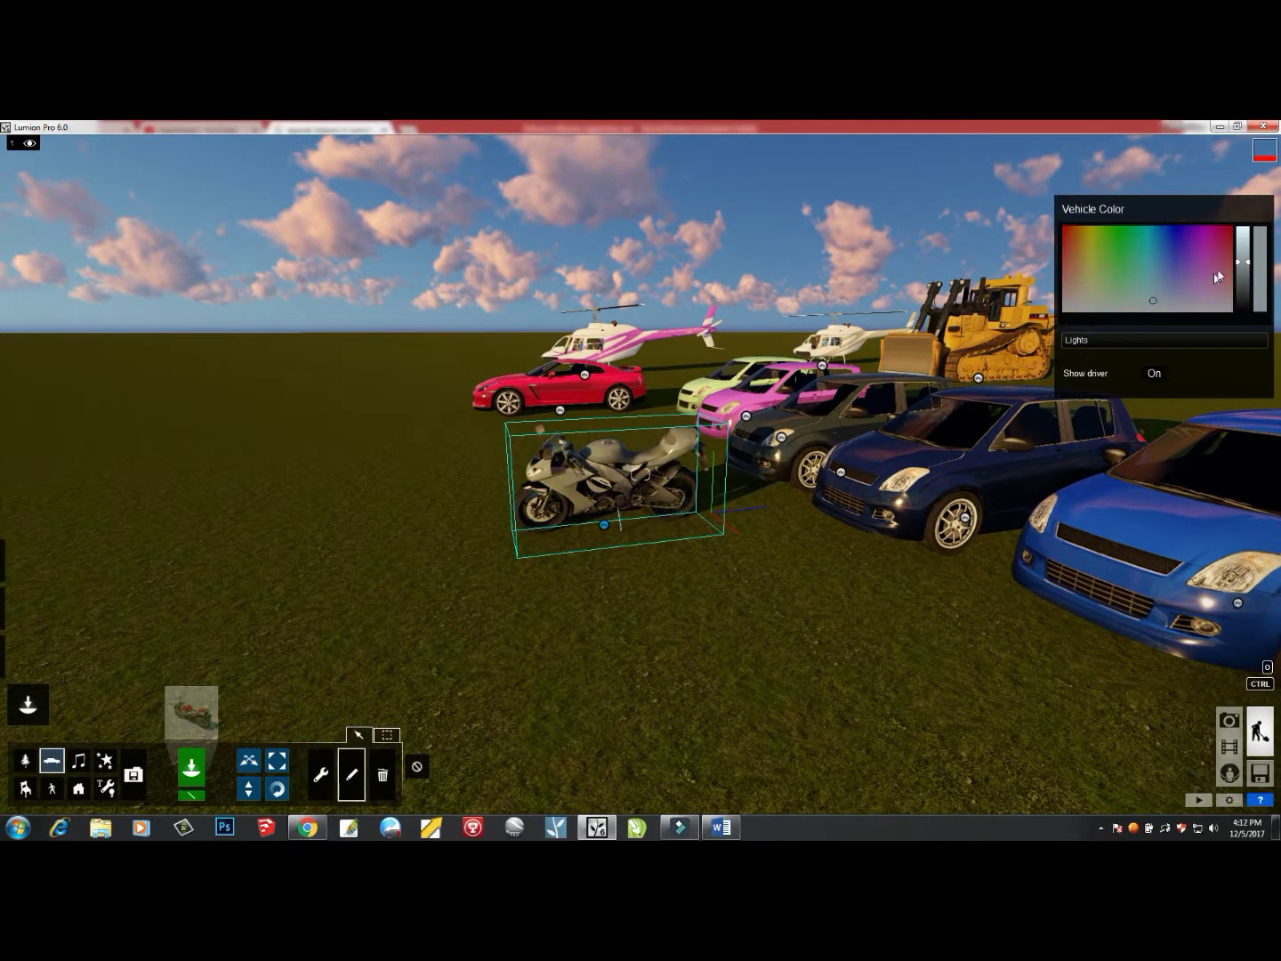
left_click_drag(1250, 258, 1245, 229)
left_click_drag(1136, 255, 1179, 231)
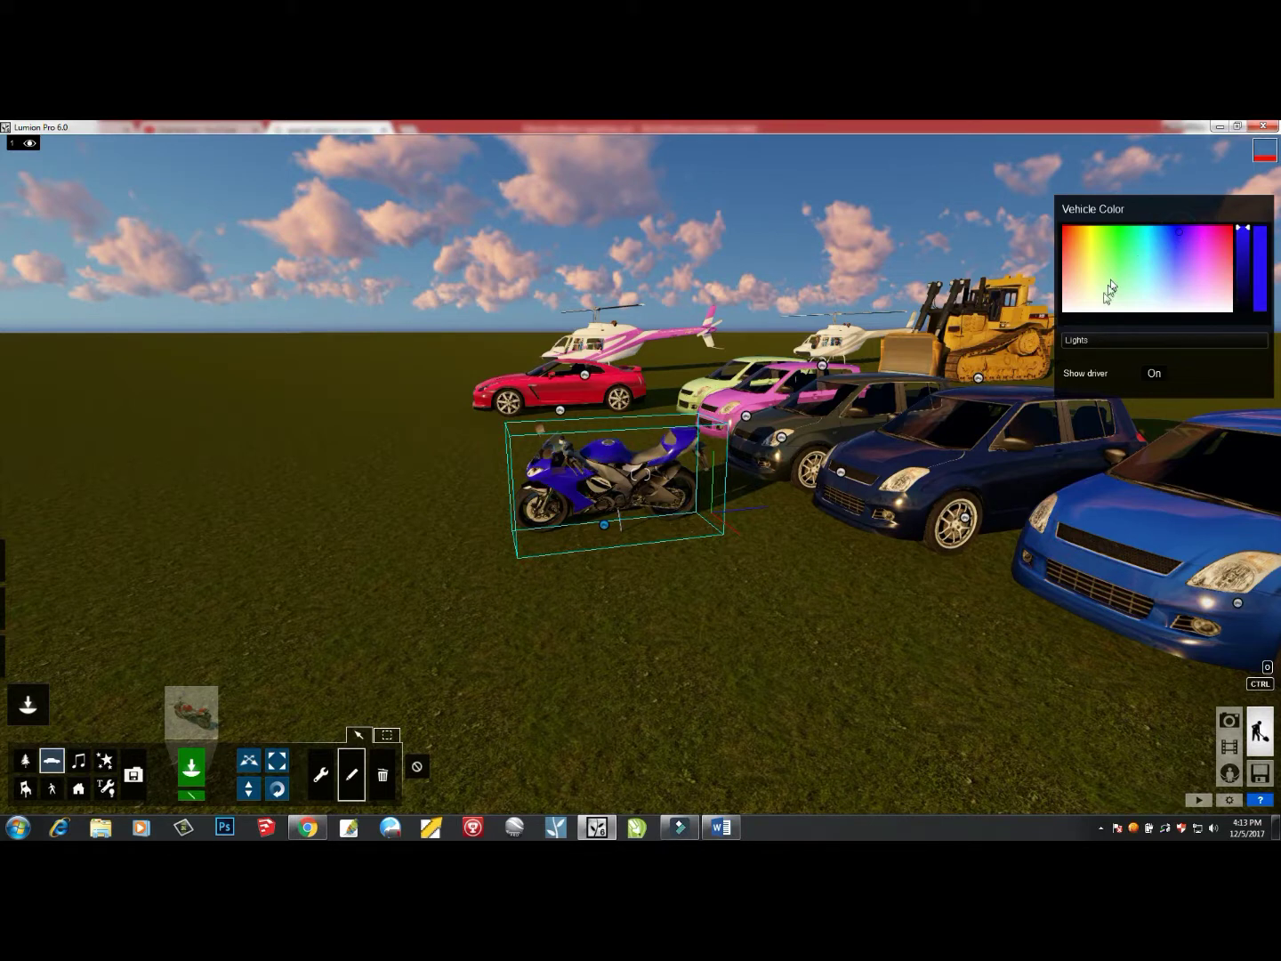
left_click(1108, 261)
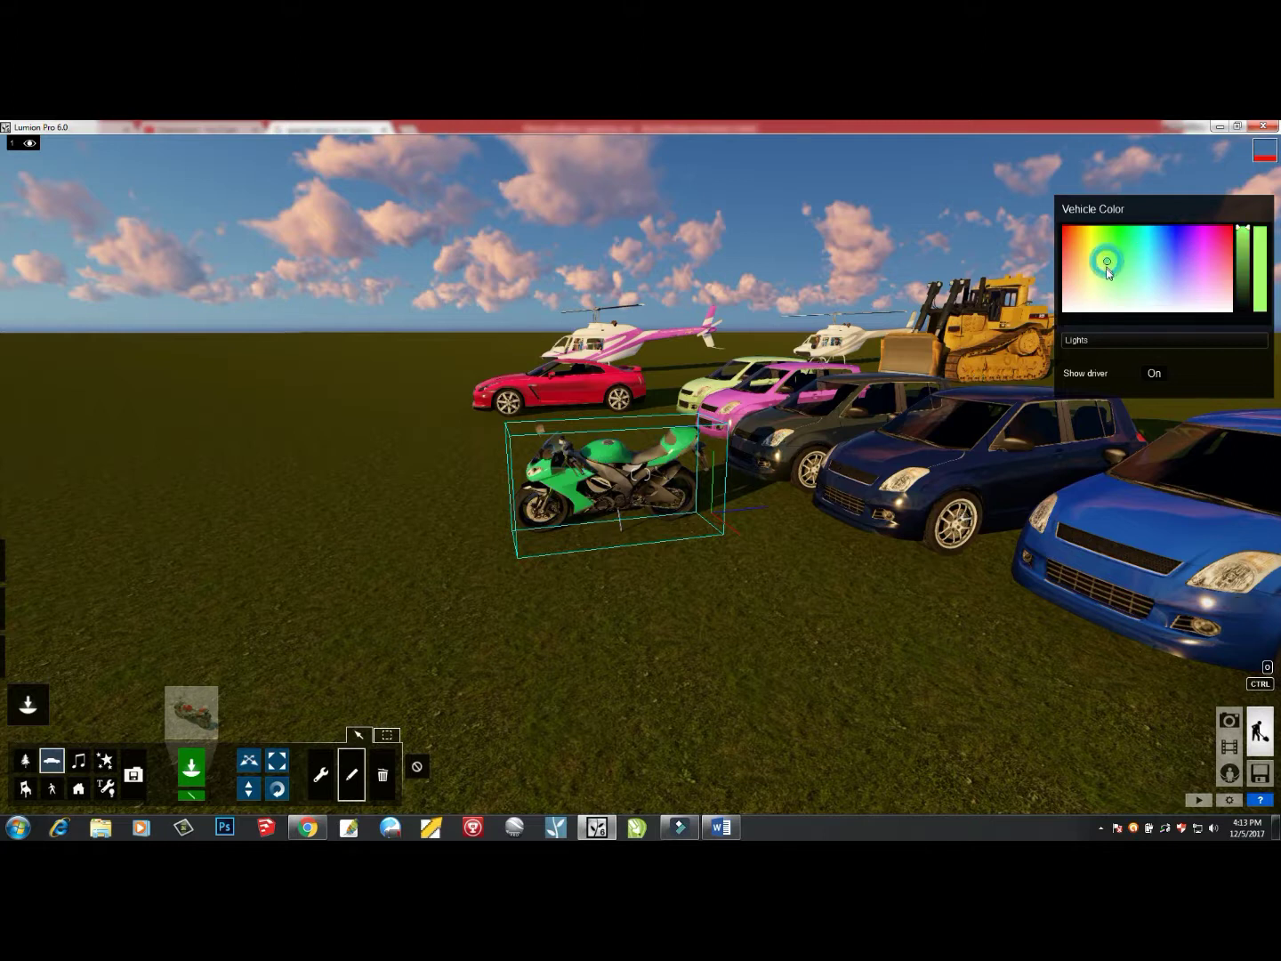
Select the dark grey hatchback in the middle of the row, raise its colour brightness and set its vehicle colour to bright green
right_click_drag(699, 533, 724, 517)
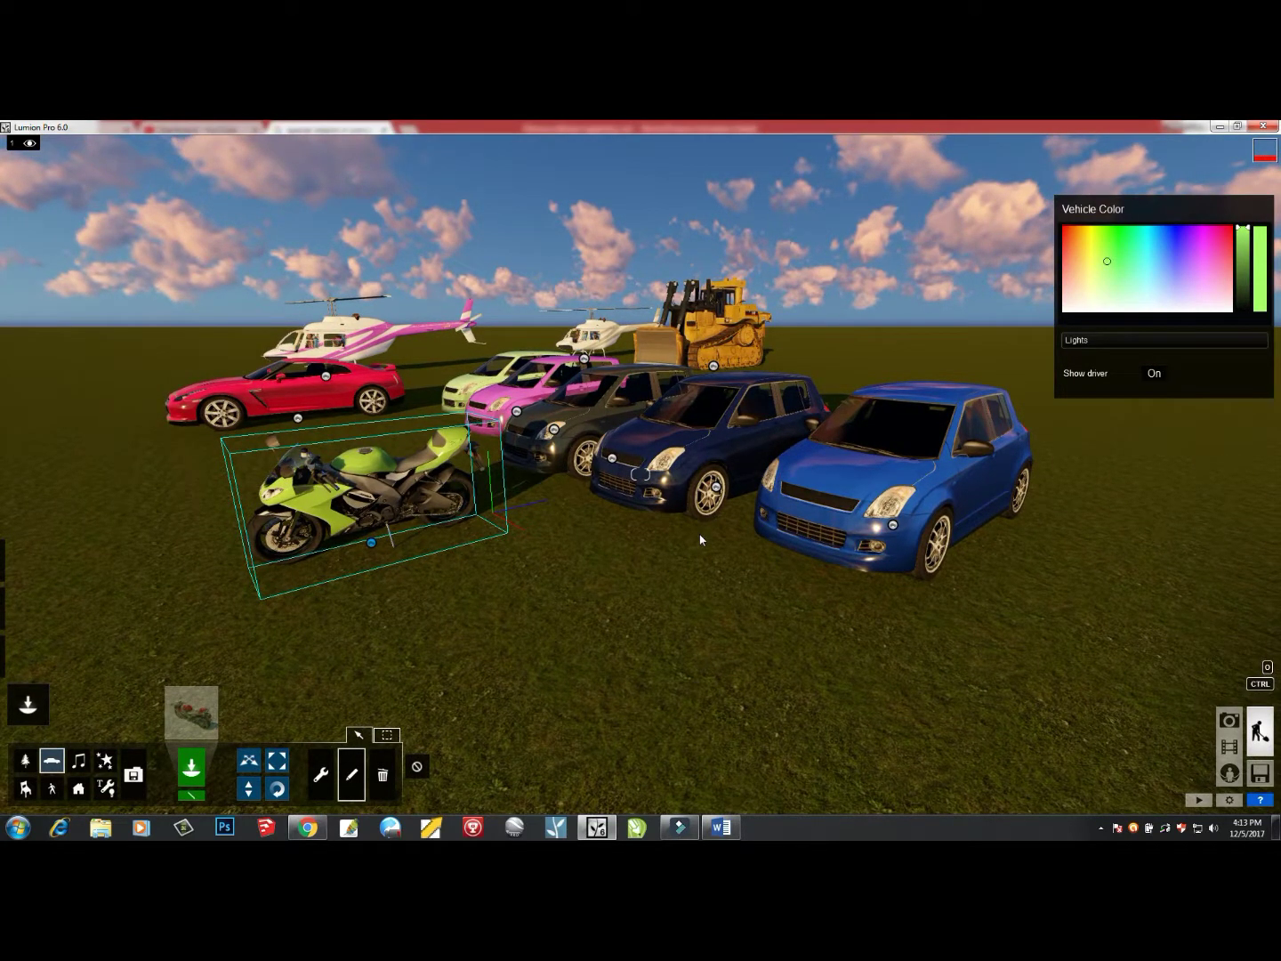
mouse_move(658, 581)
right_mouse_down()
mouse_move(658, 564)
mouse_move(638, 571)
mouse_move(660, 581)
right_mouse_up()
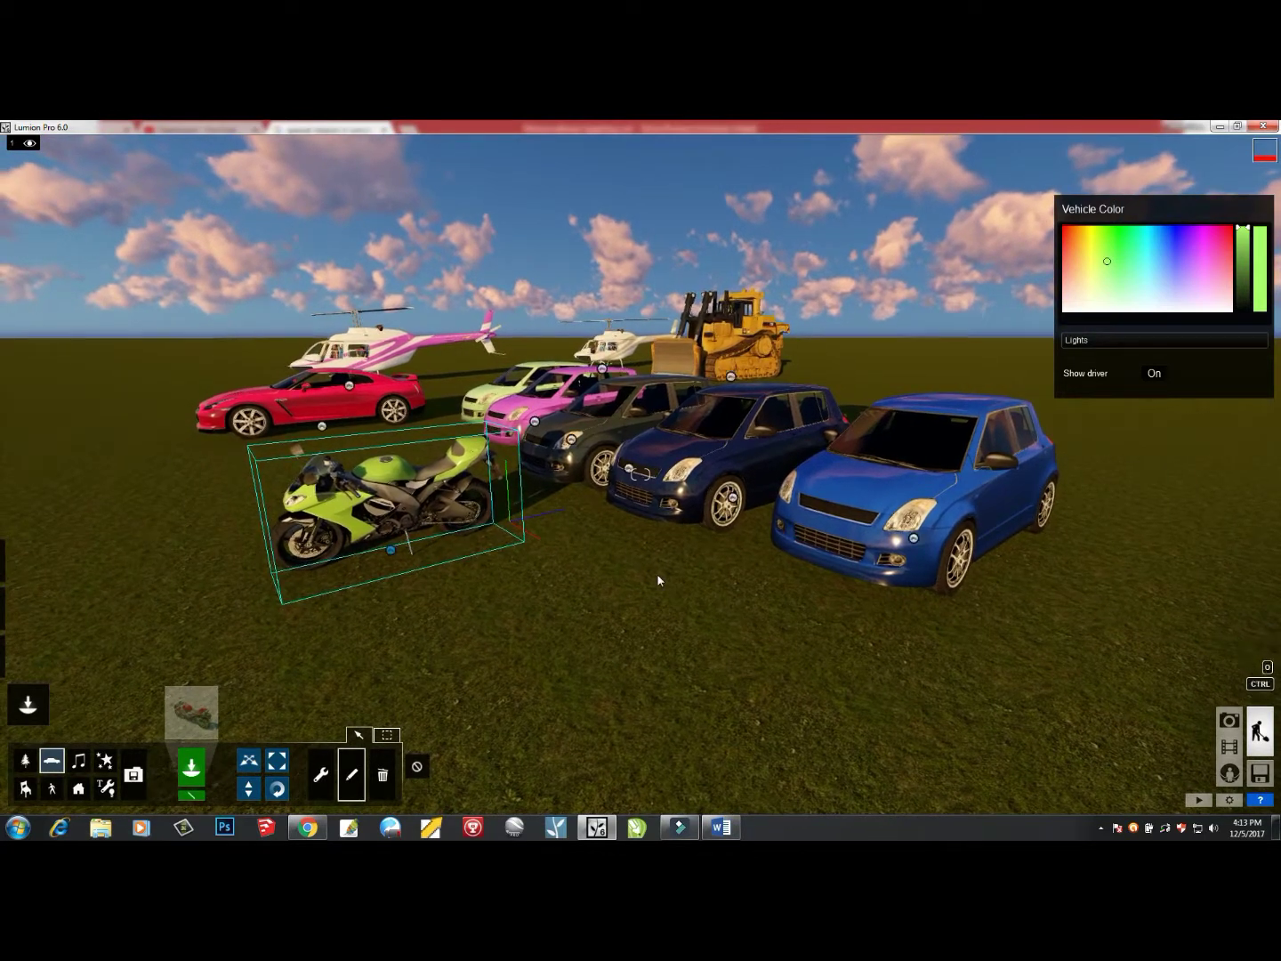
left_click(632, 471)
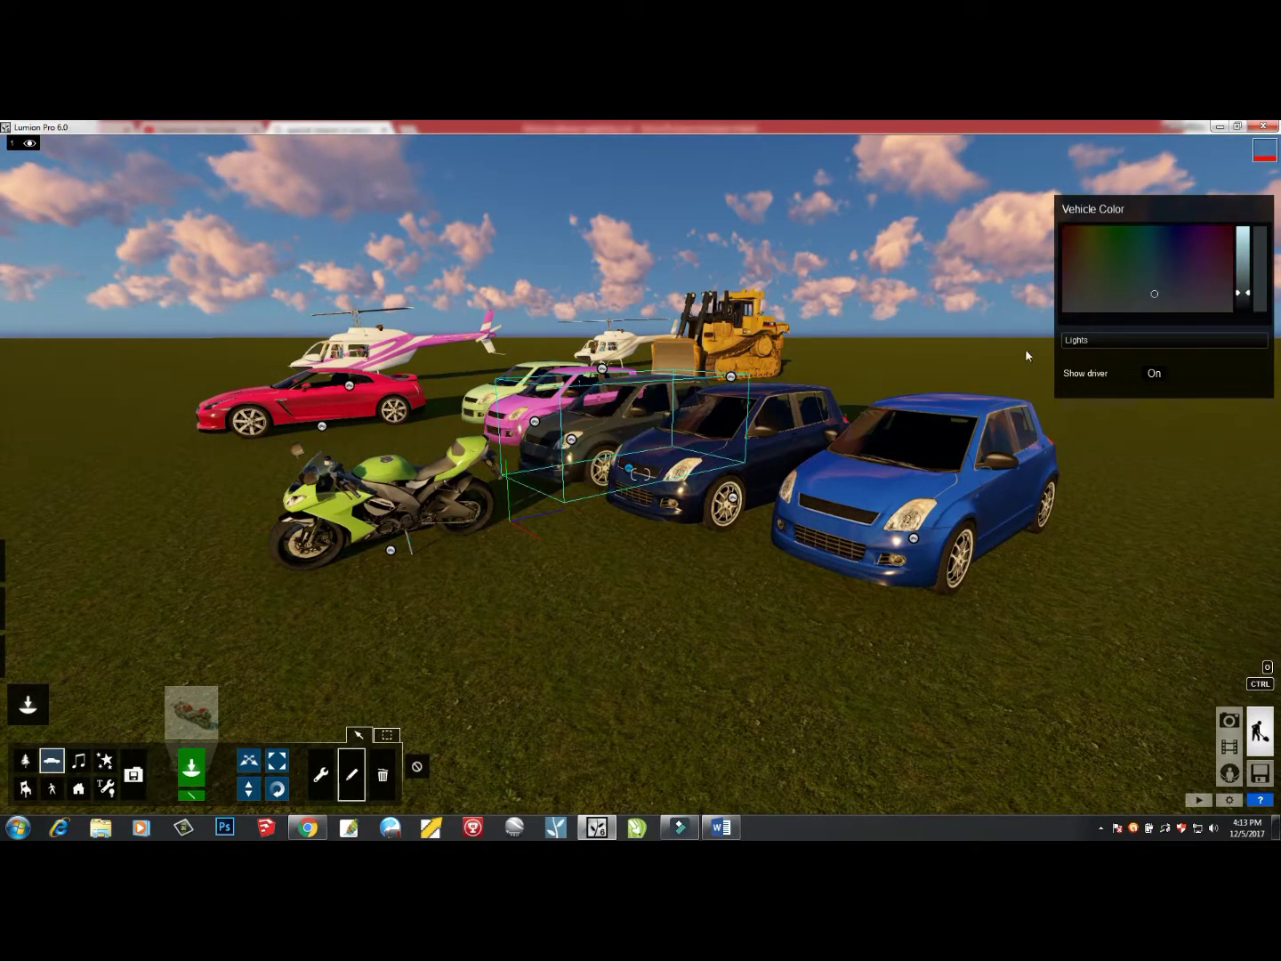
left_click_drag(1245, 292, 1246, 229)
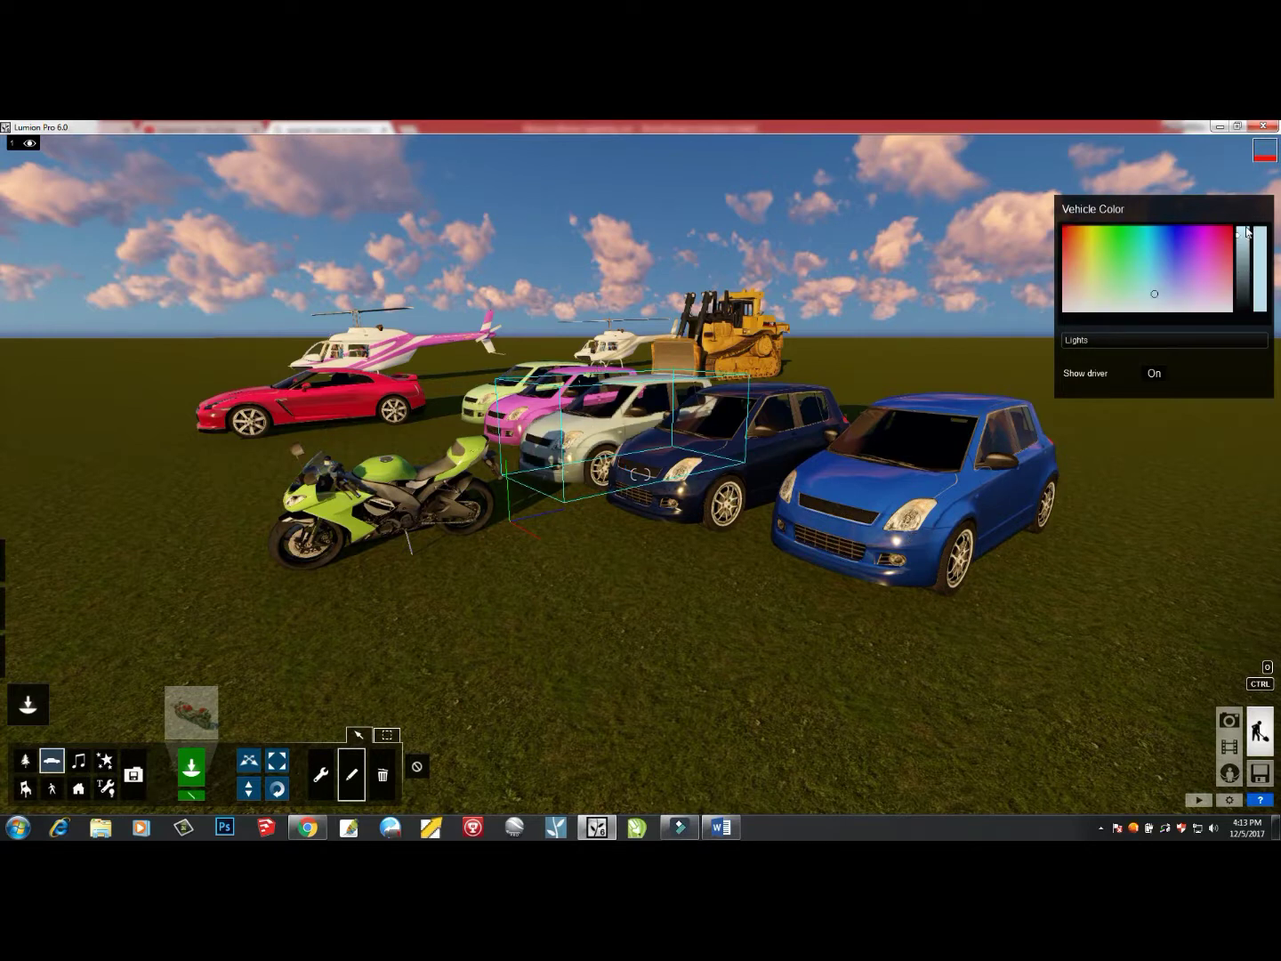
left_click(1108, 252)
left_click_drag(1109, 250, 1109, 245)
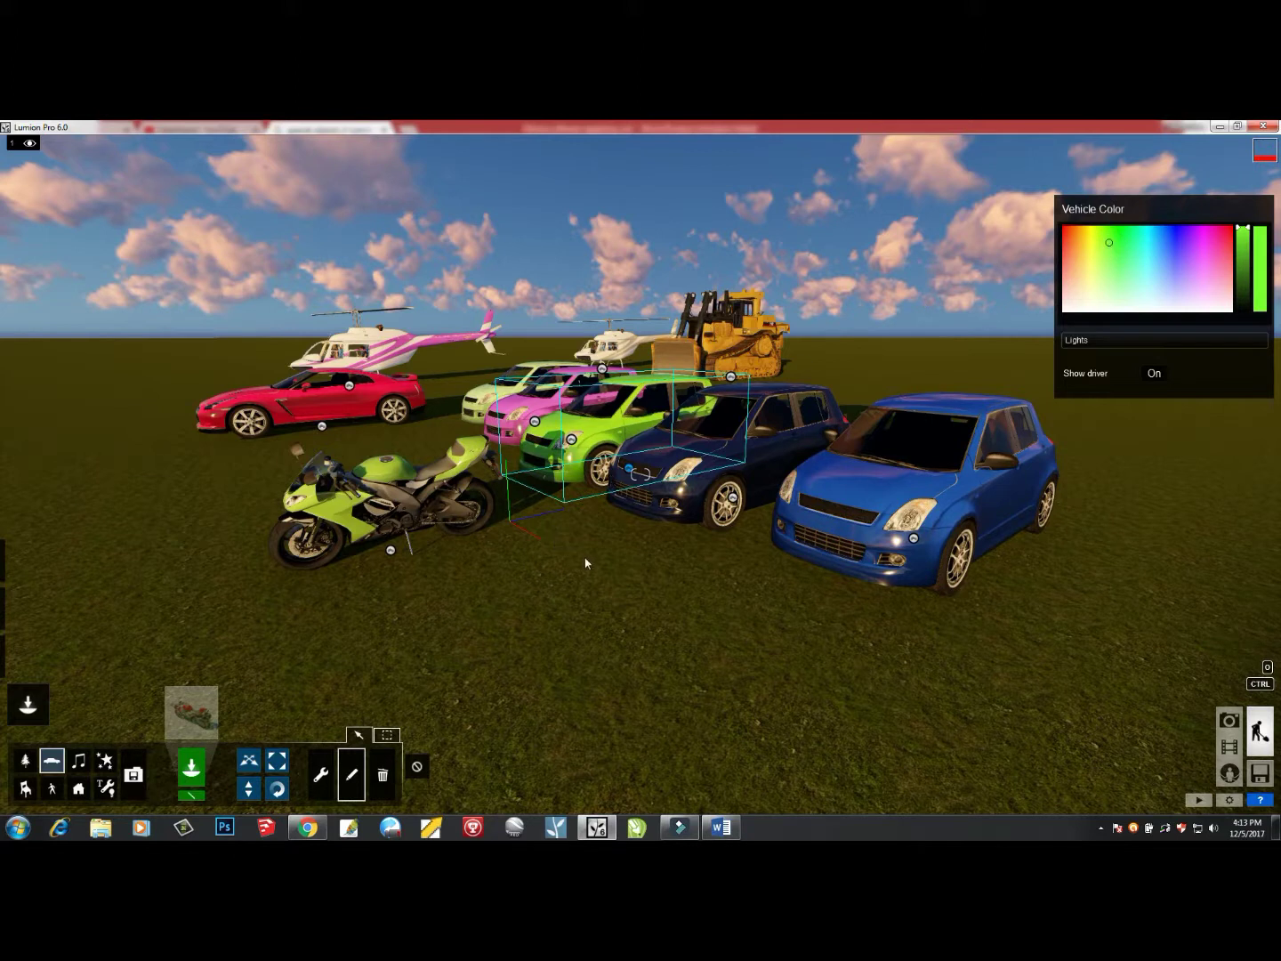